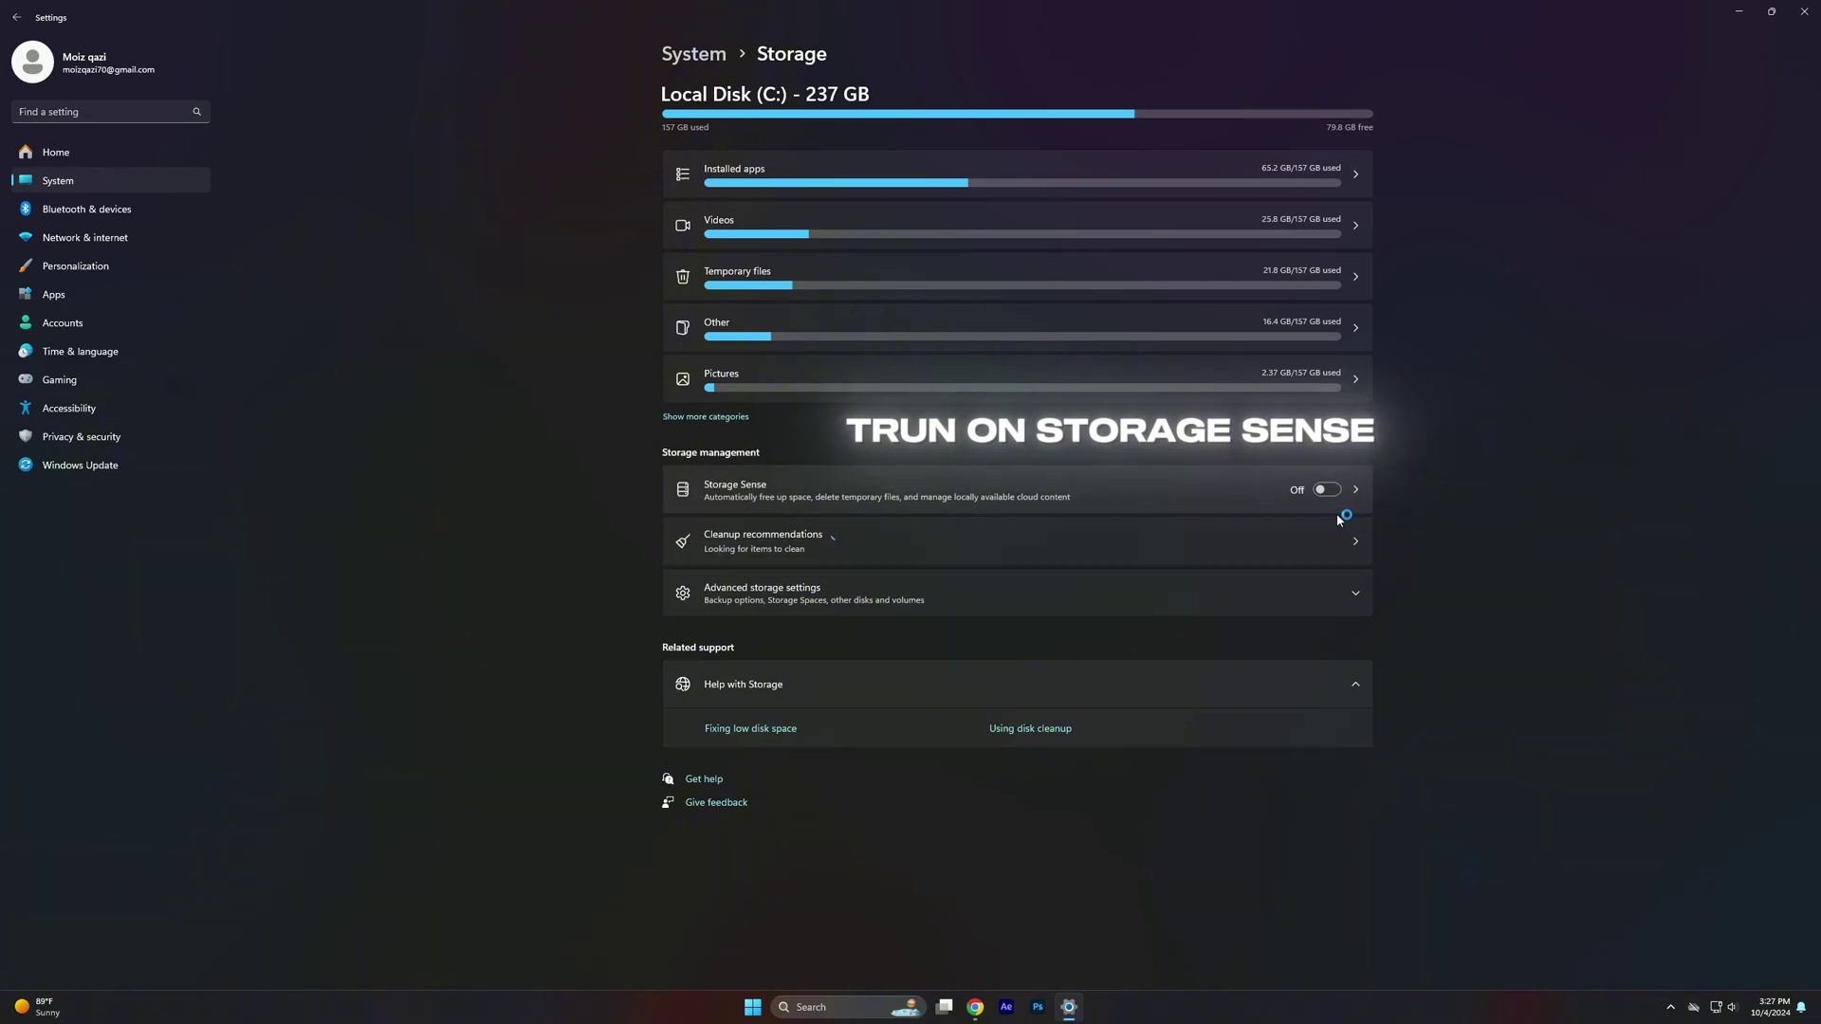
Turn on Storage Sense and, in its settings, keep temporary file cleanup and automatic user content cleanup enabled
click(1328, 491)
click(738, 500)
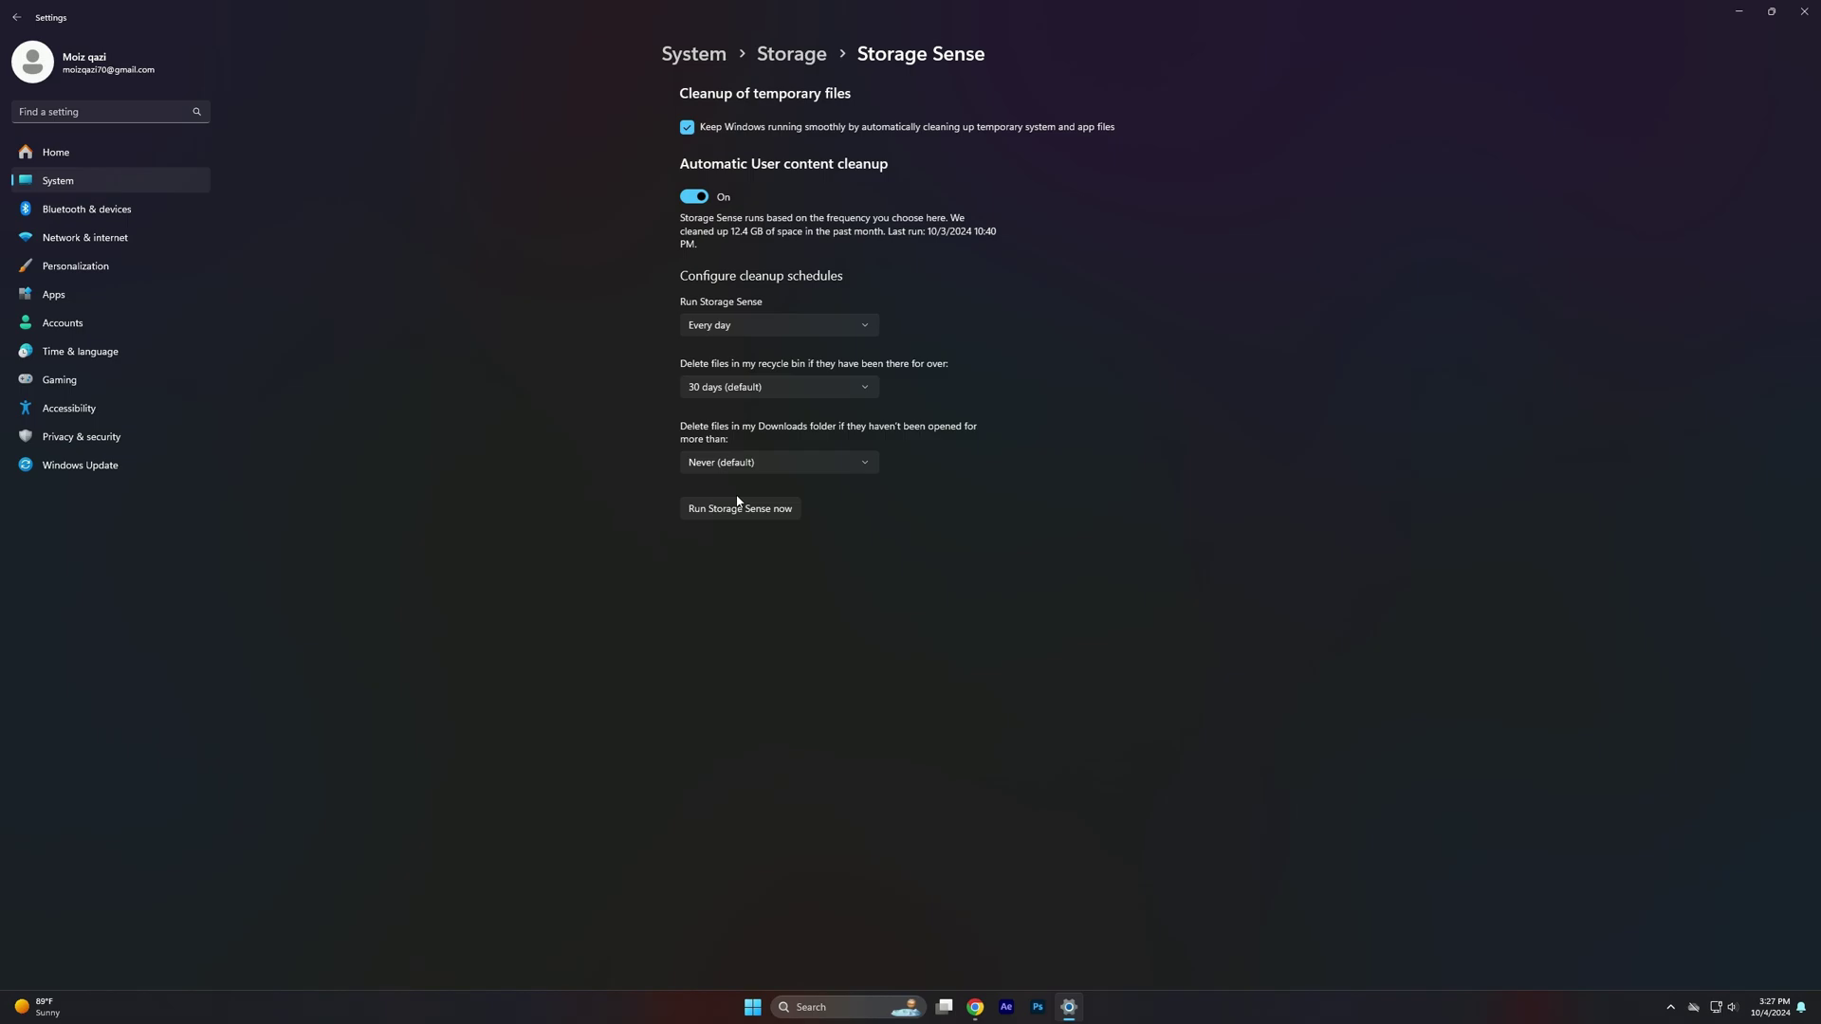
click(671, 129)
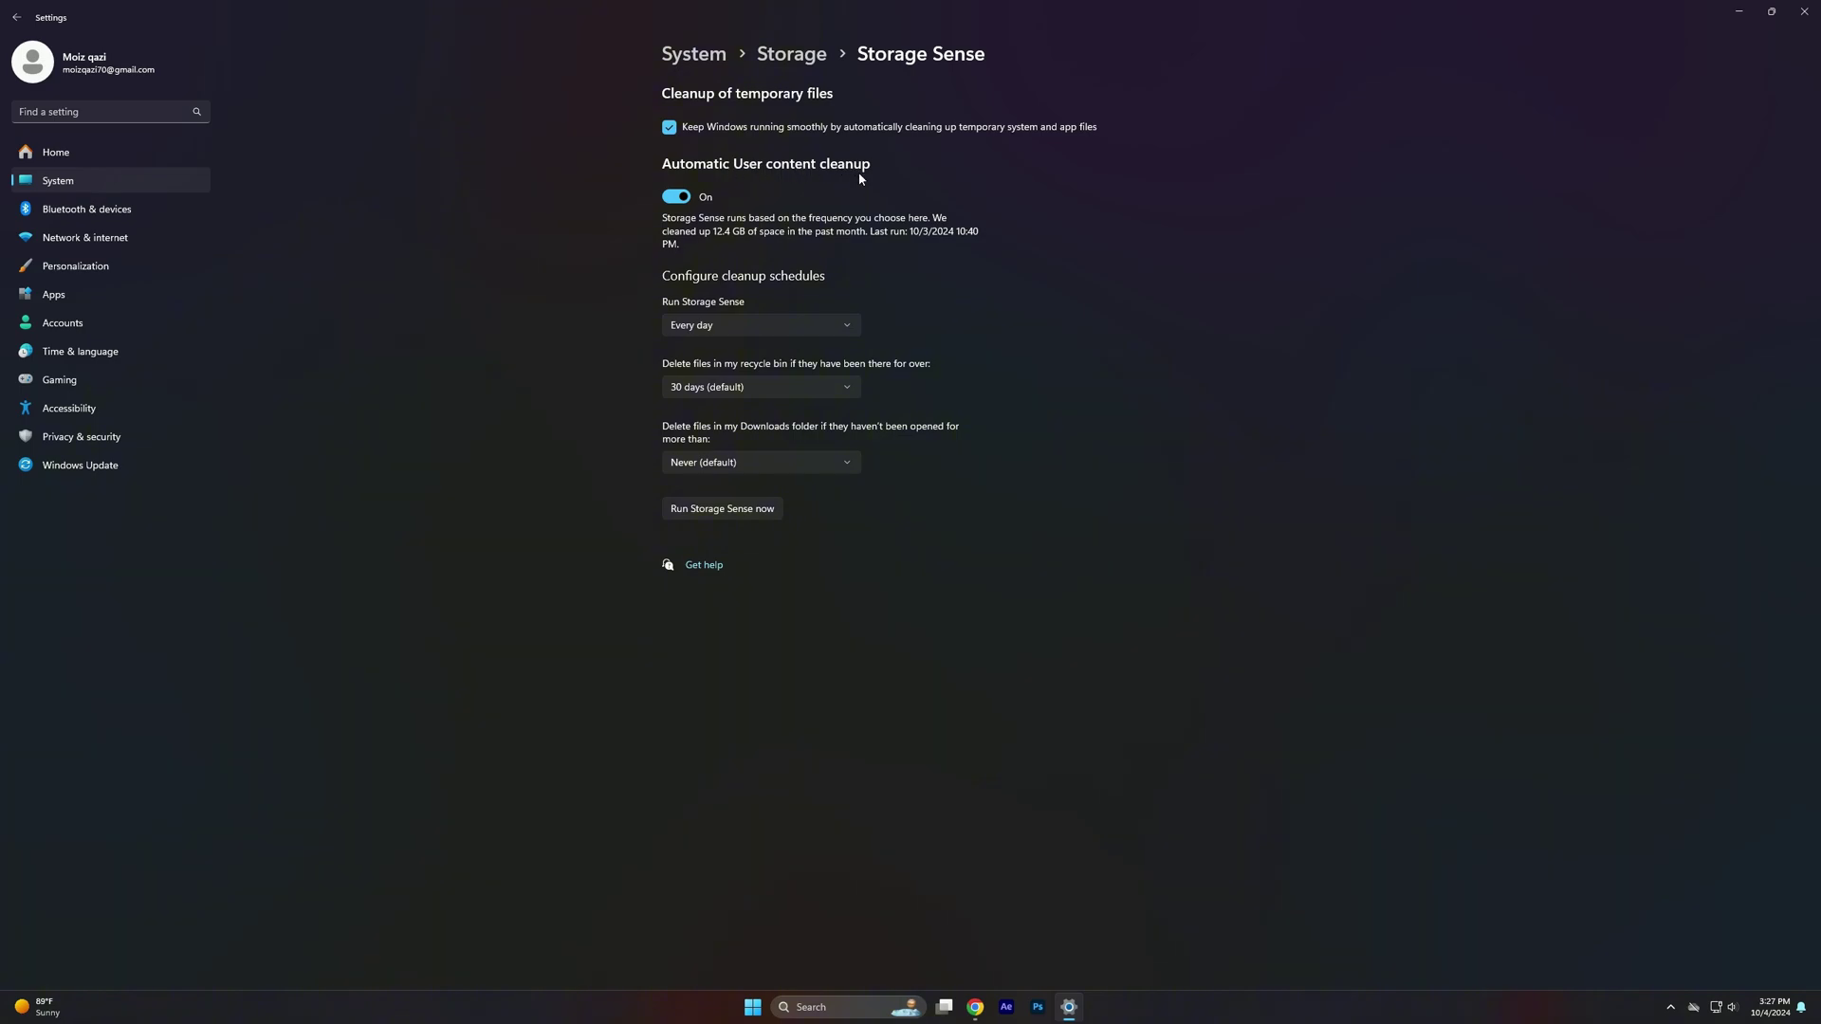
click(687, 195)
click(687, 194)
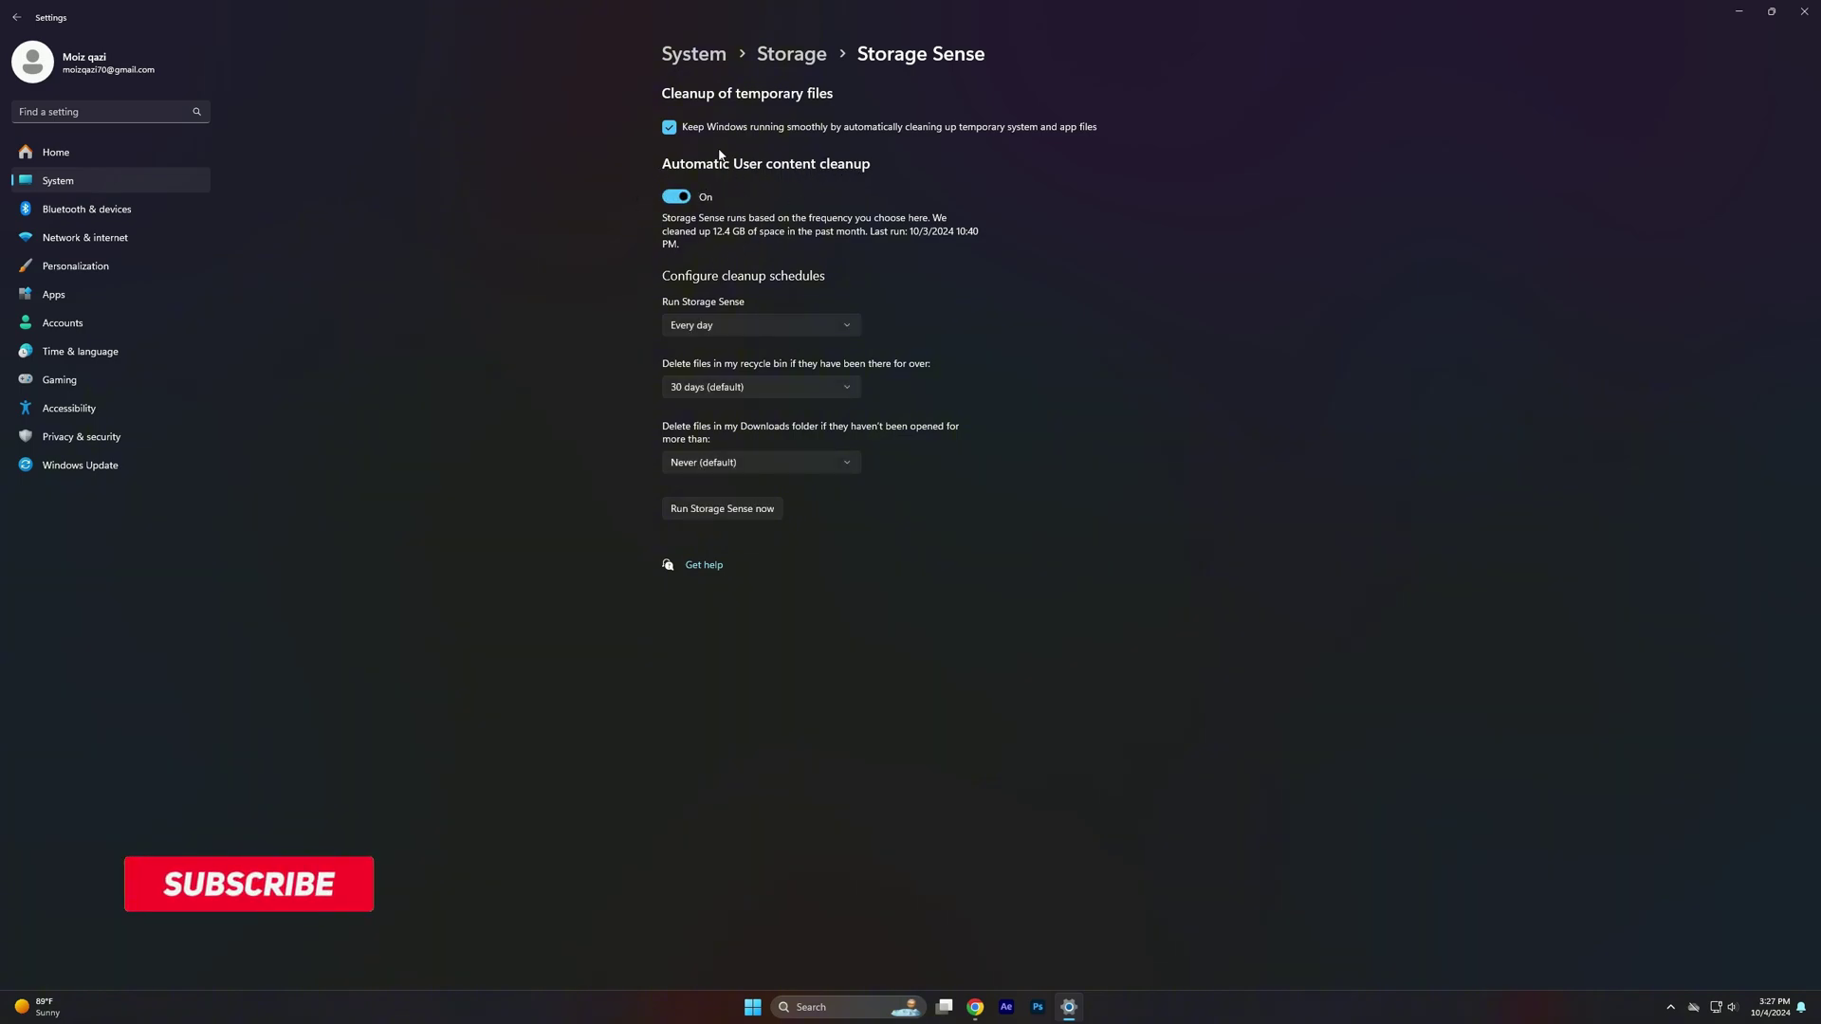
Schedule Storage Sense for every day, with recycle bin deletion at 30 days and Downloads deletion at Never, and run it immediately
click(721, 327)
click(702, 328)
click(726, 388)
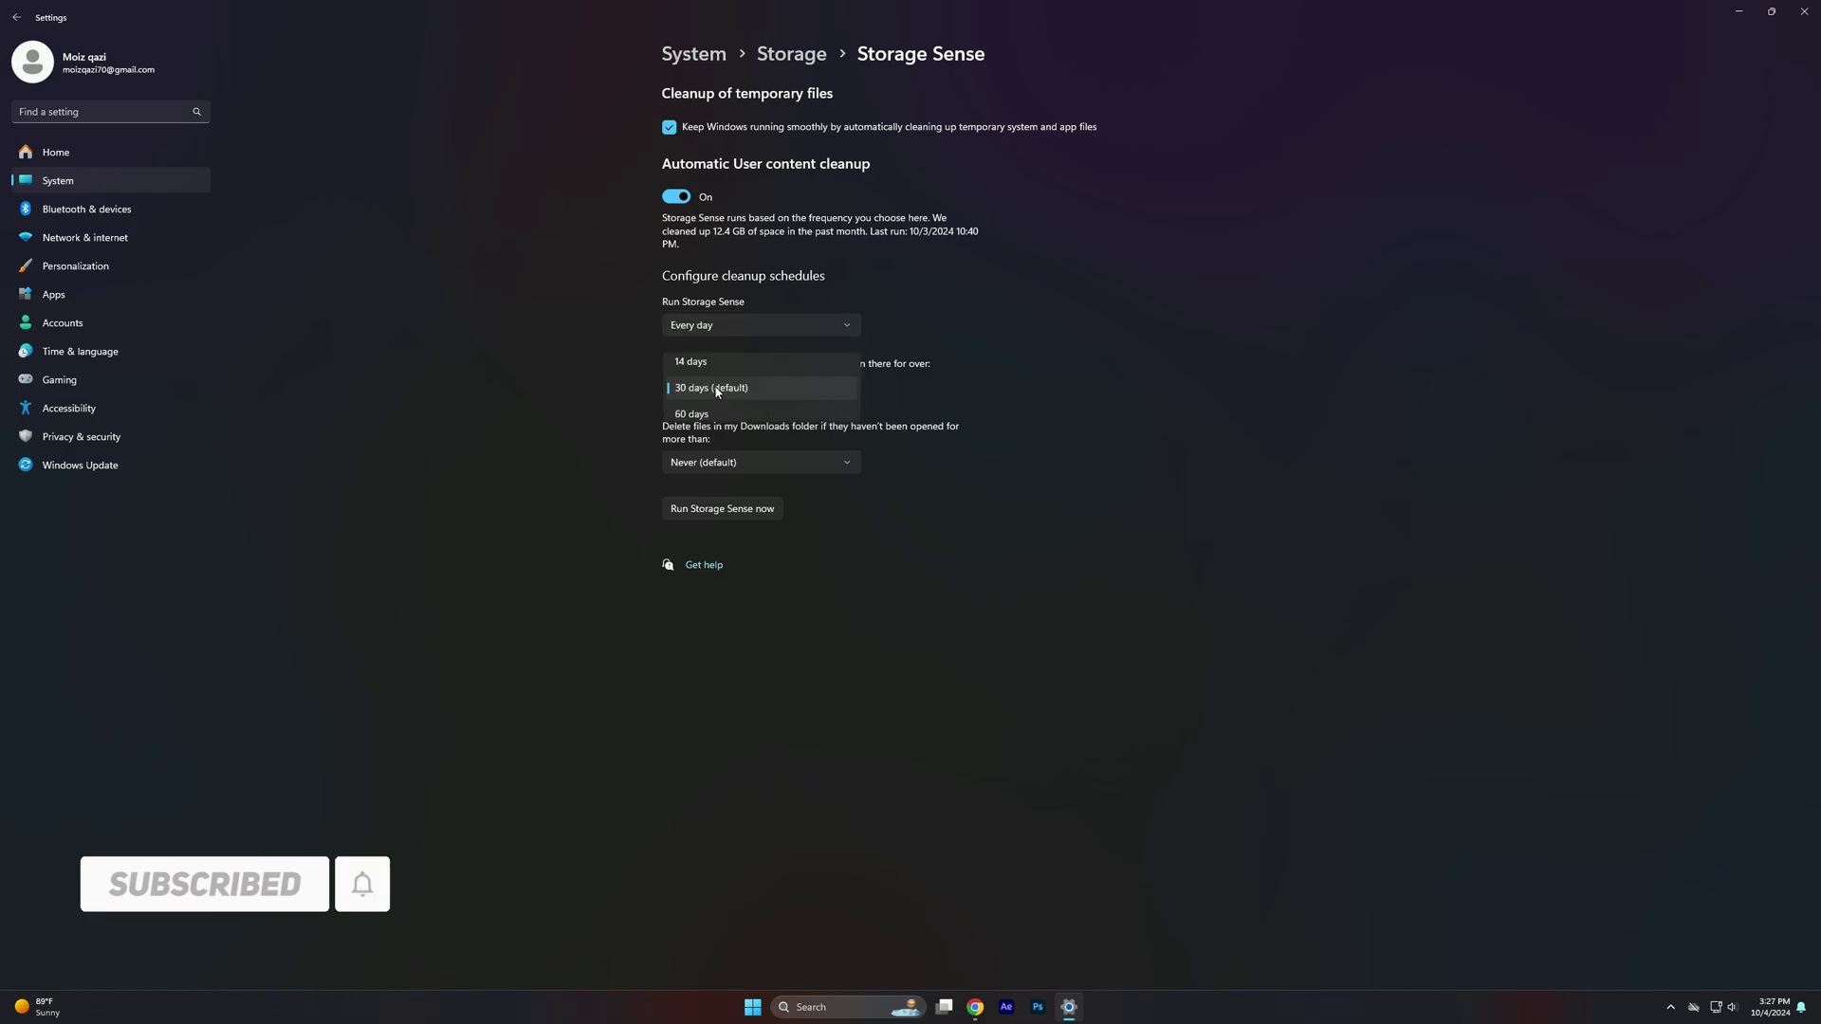
click(726, 393)
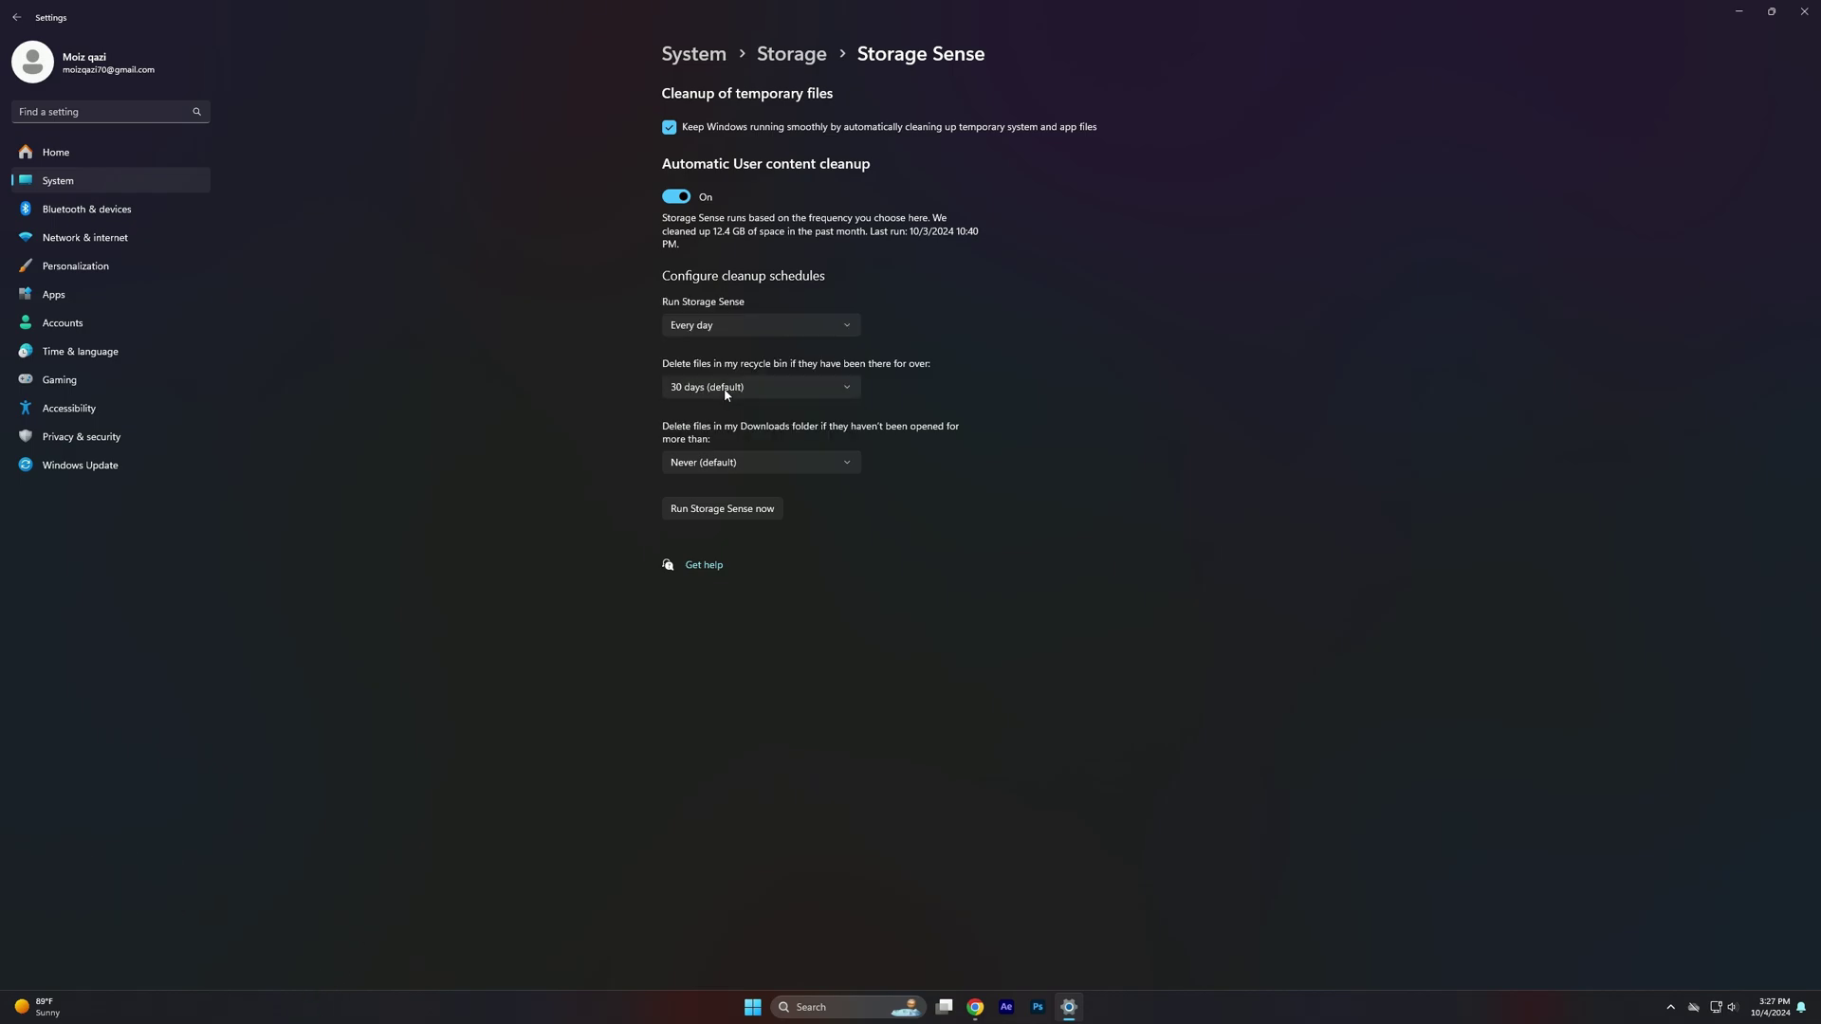
click(736, 465)
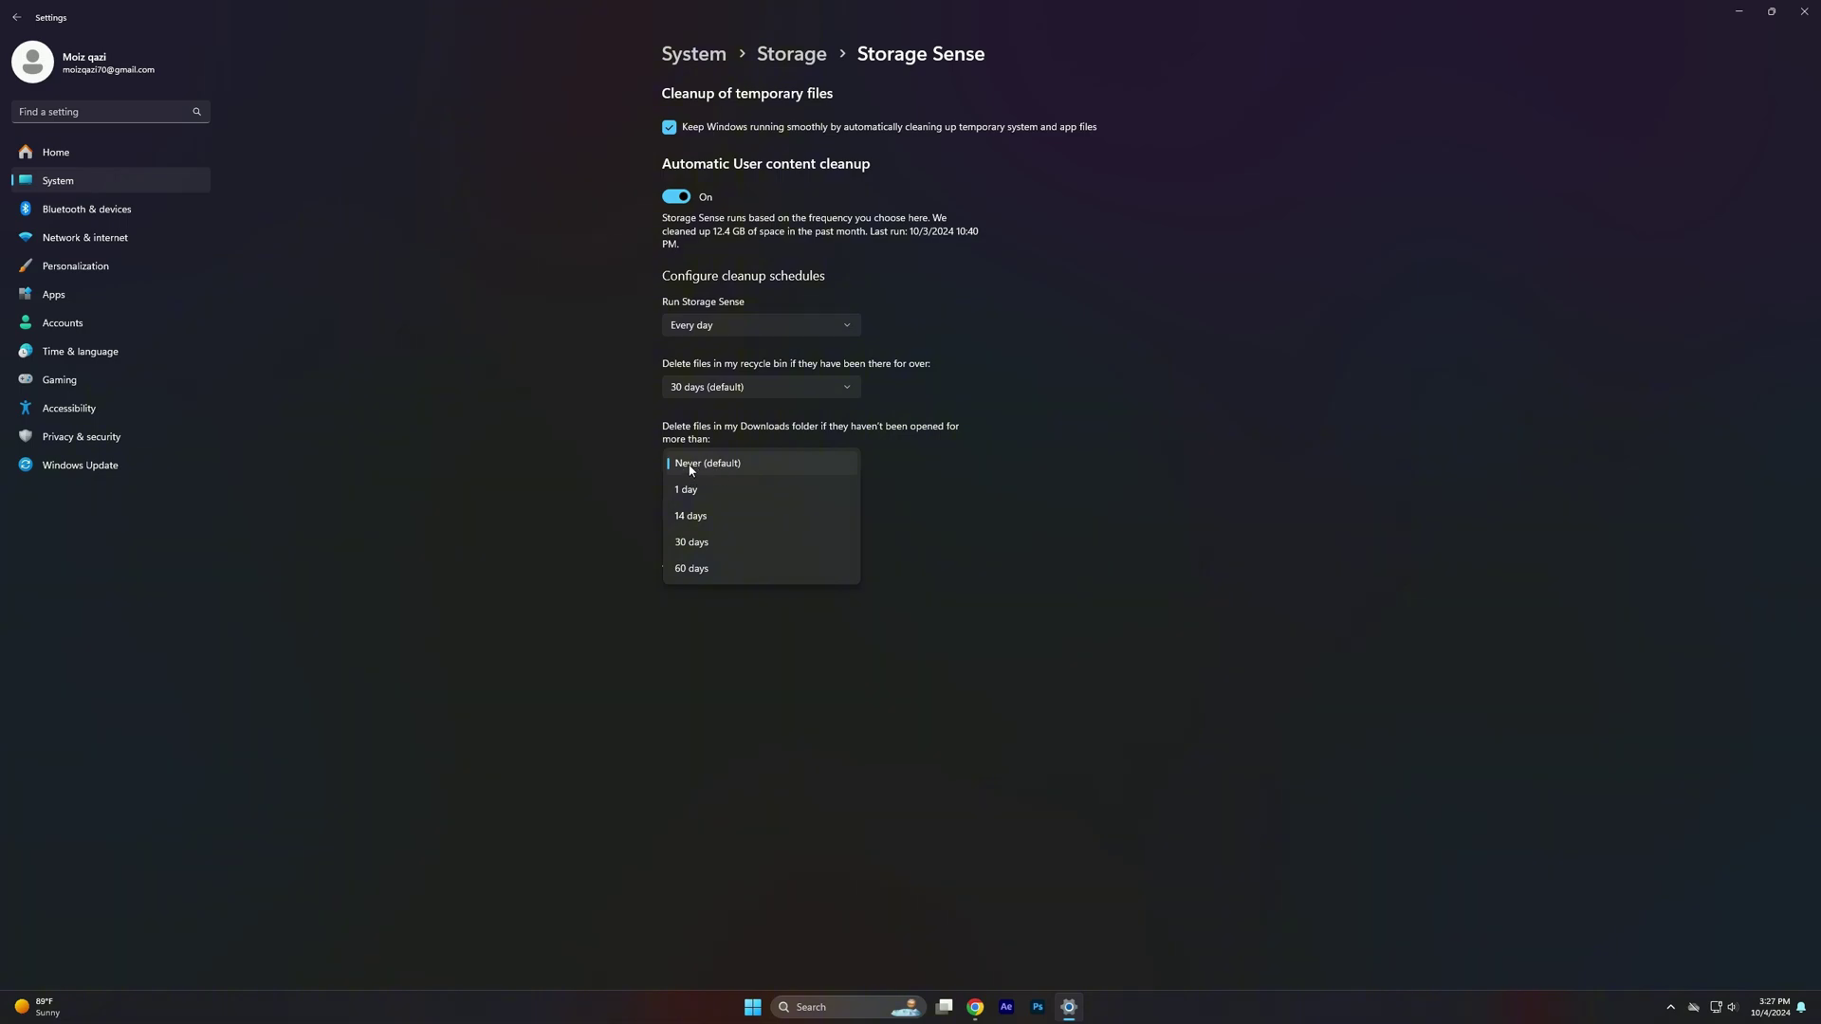
click(709, 465)
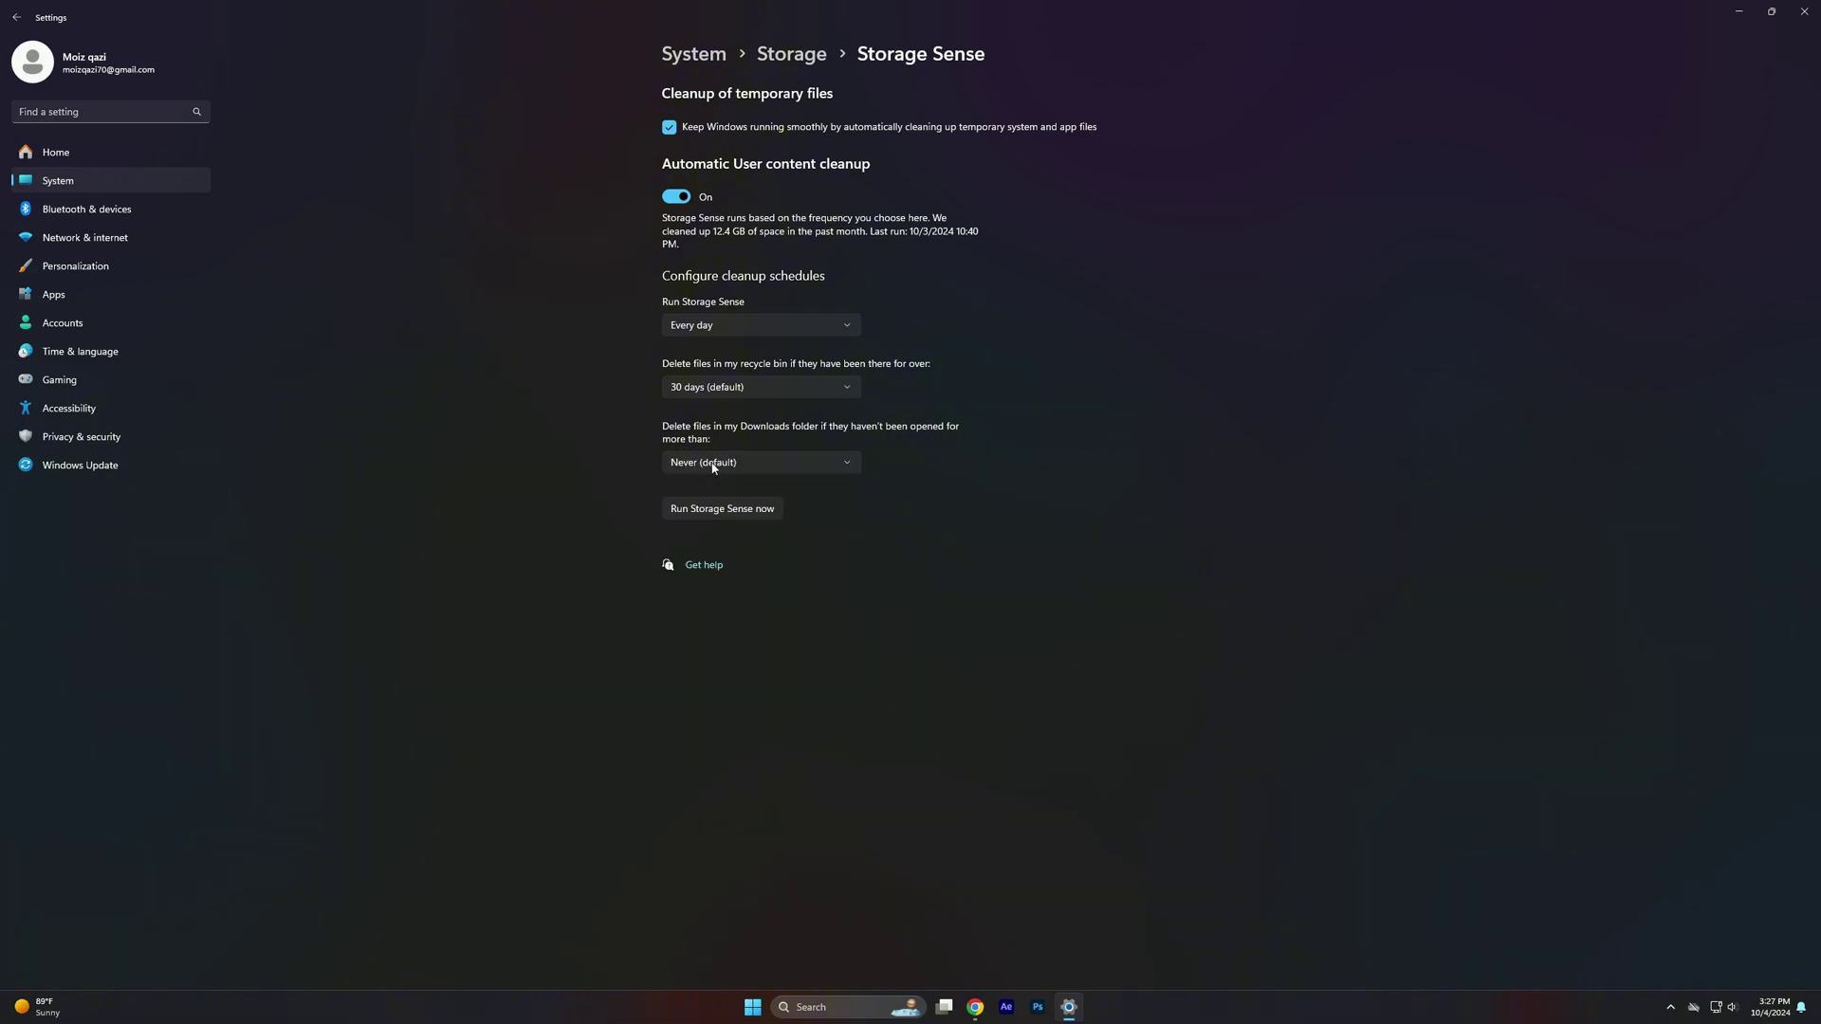
click(750, 513)
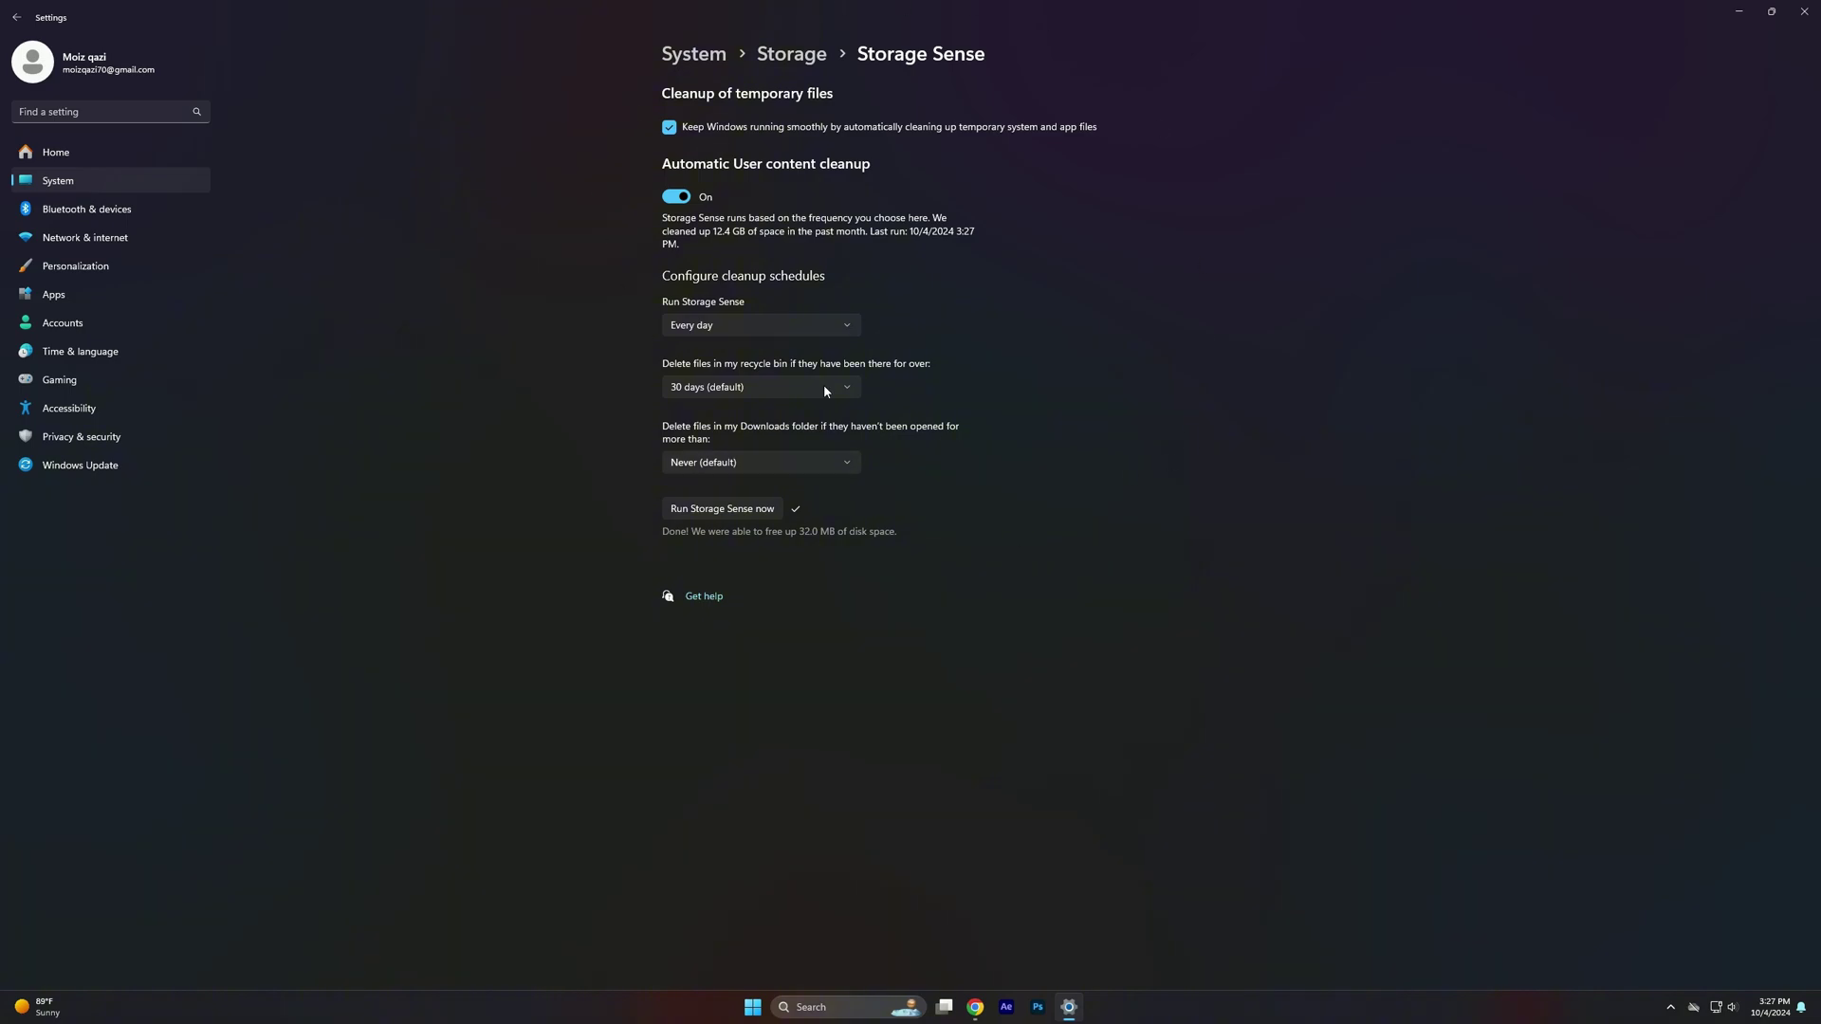
Check the Game Bar controller option in the gaming settings and return to the gaming overview
click(48, 382)
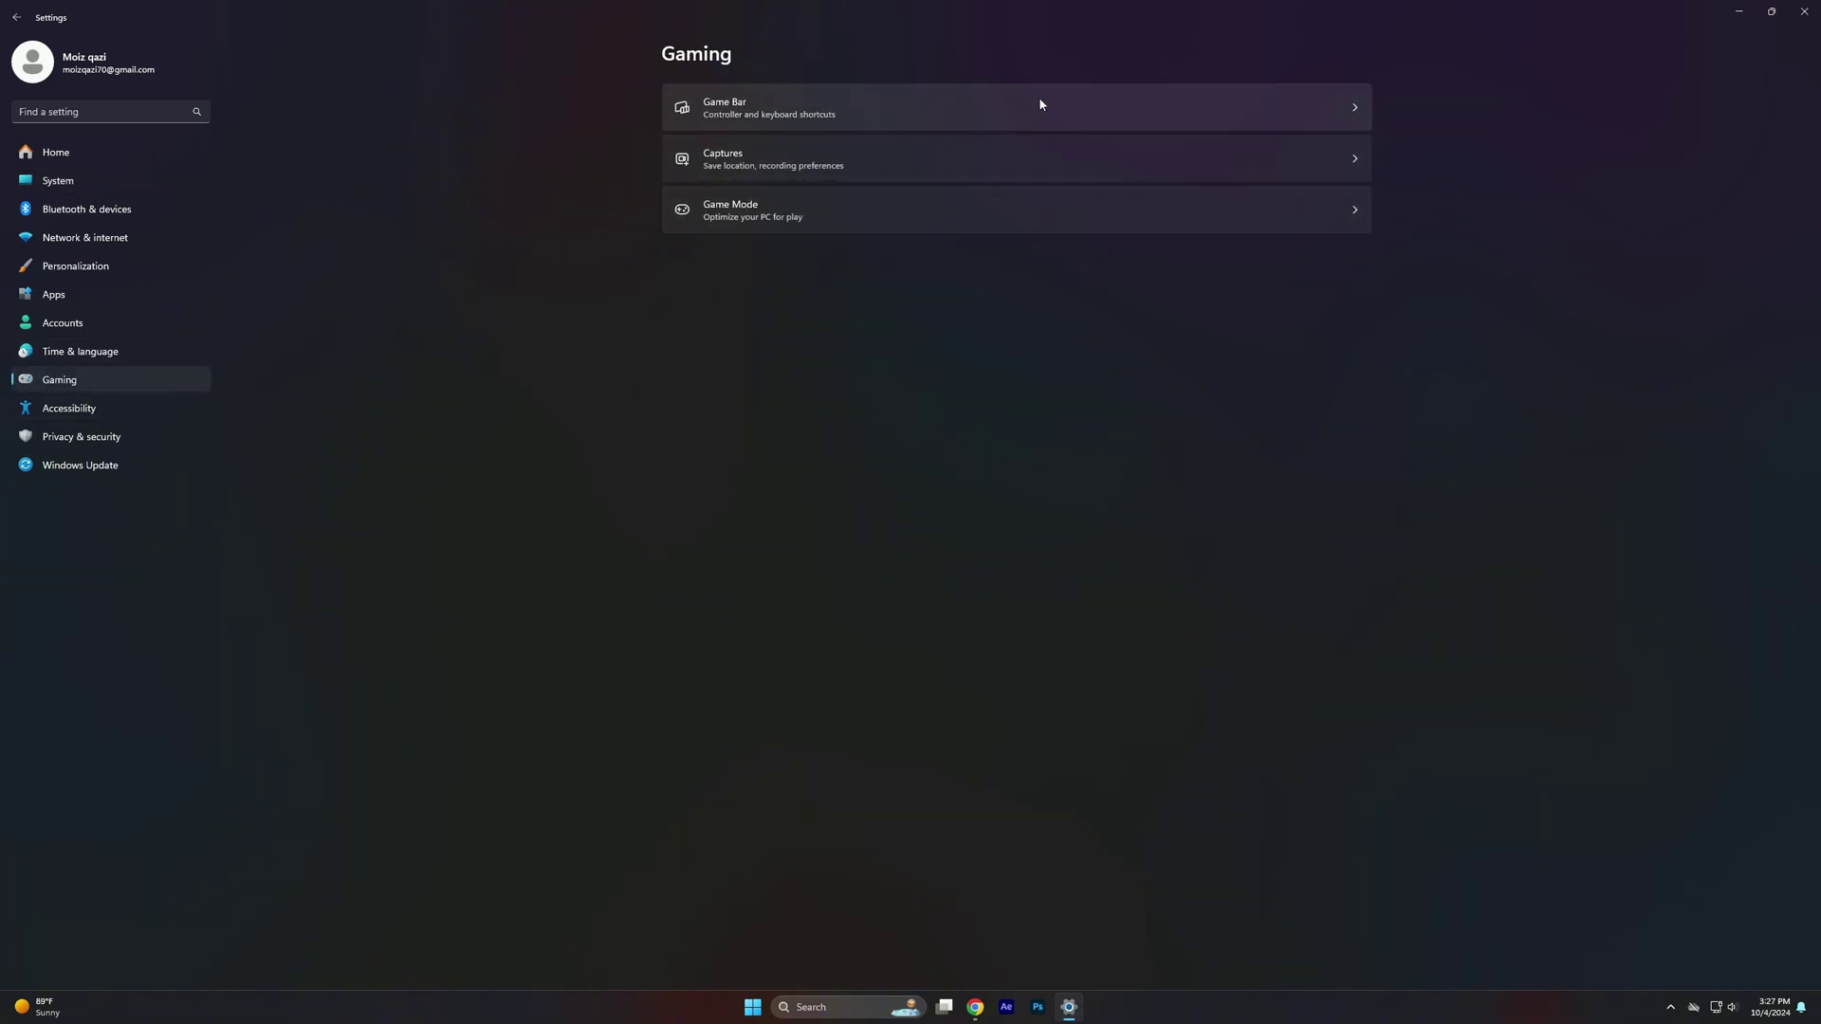
click(721, 115)
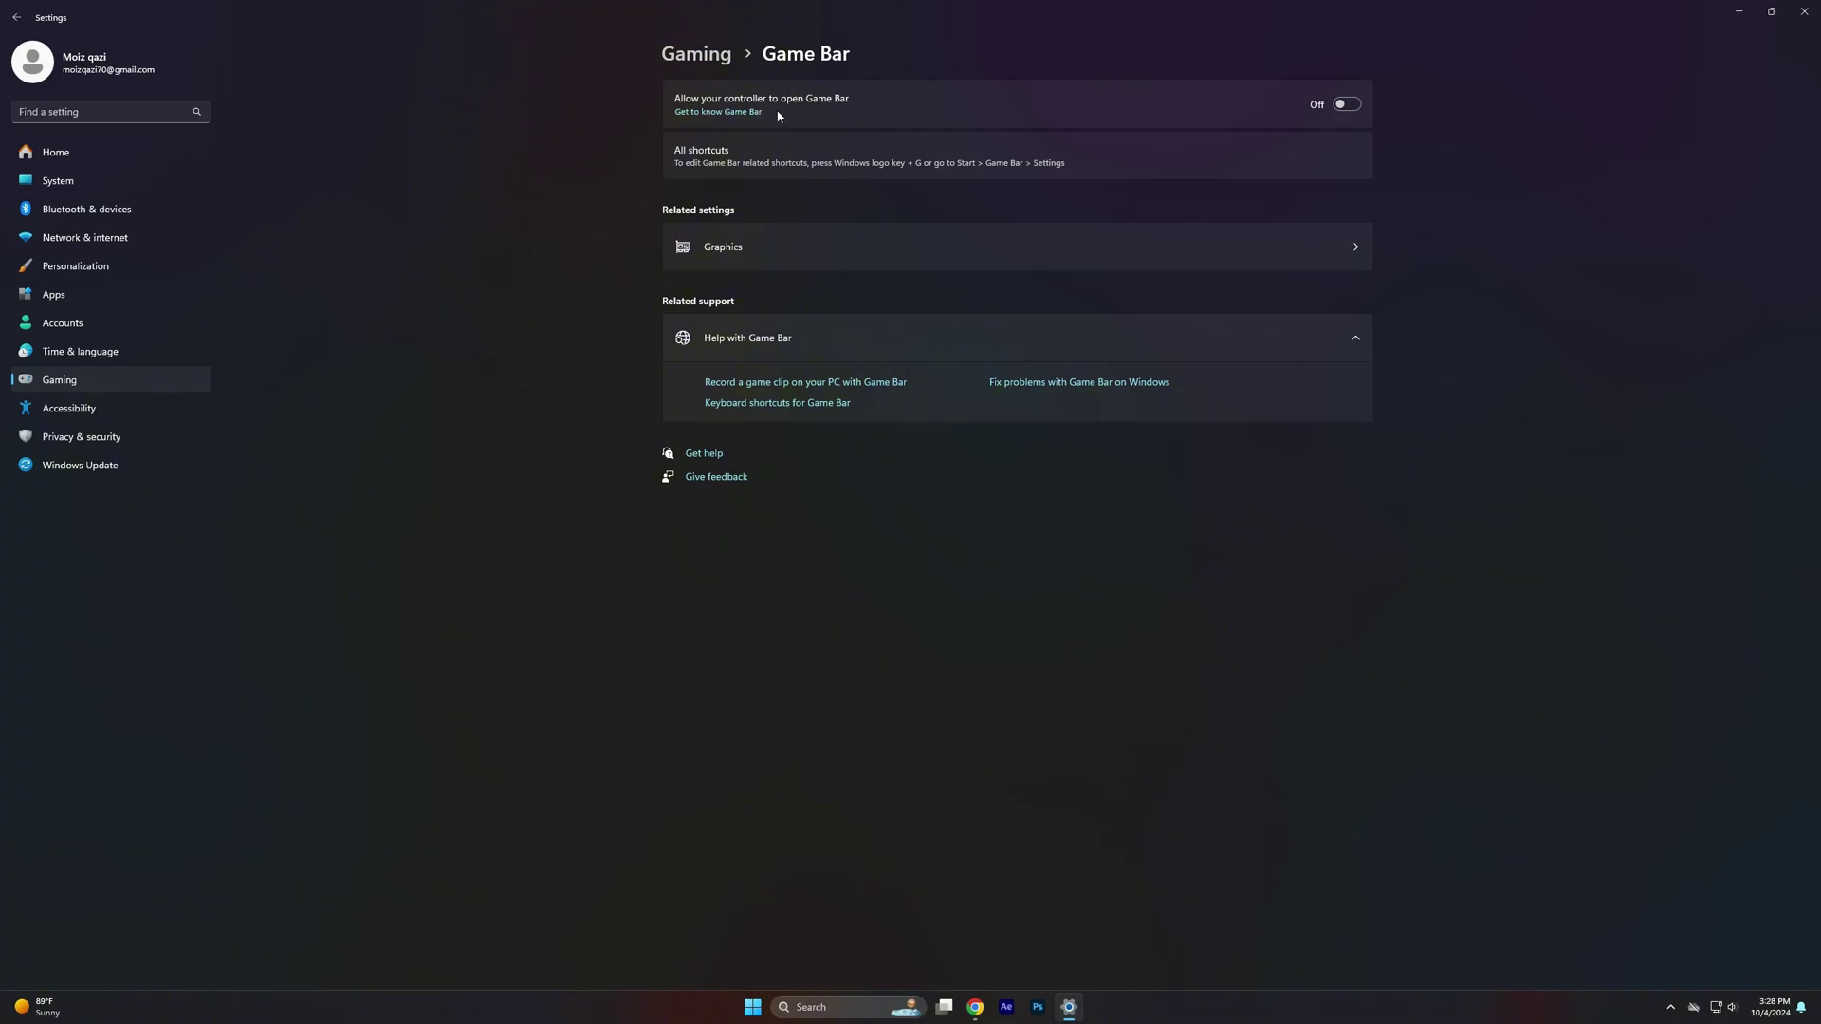
click(717, 57)
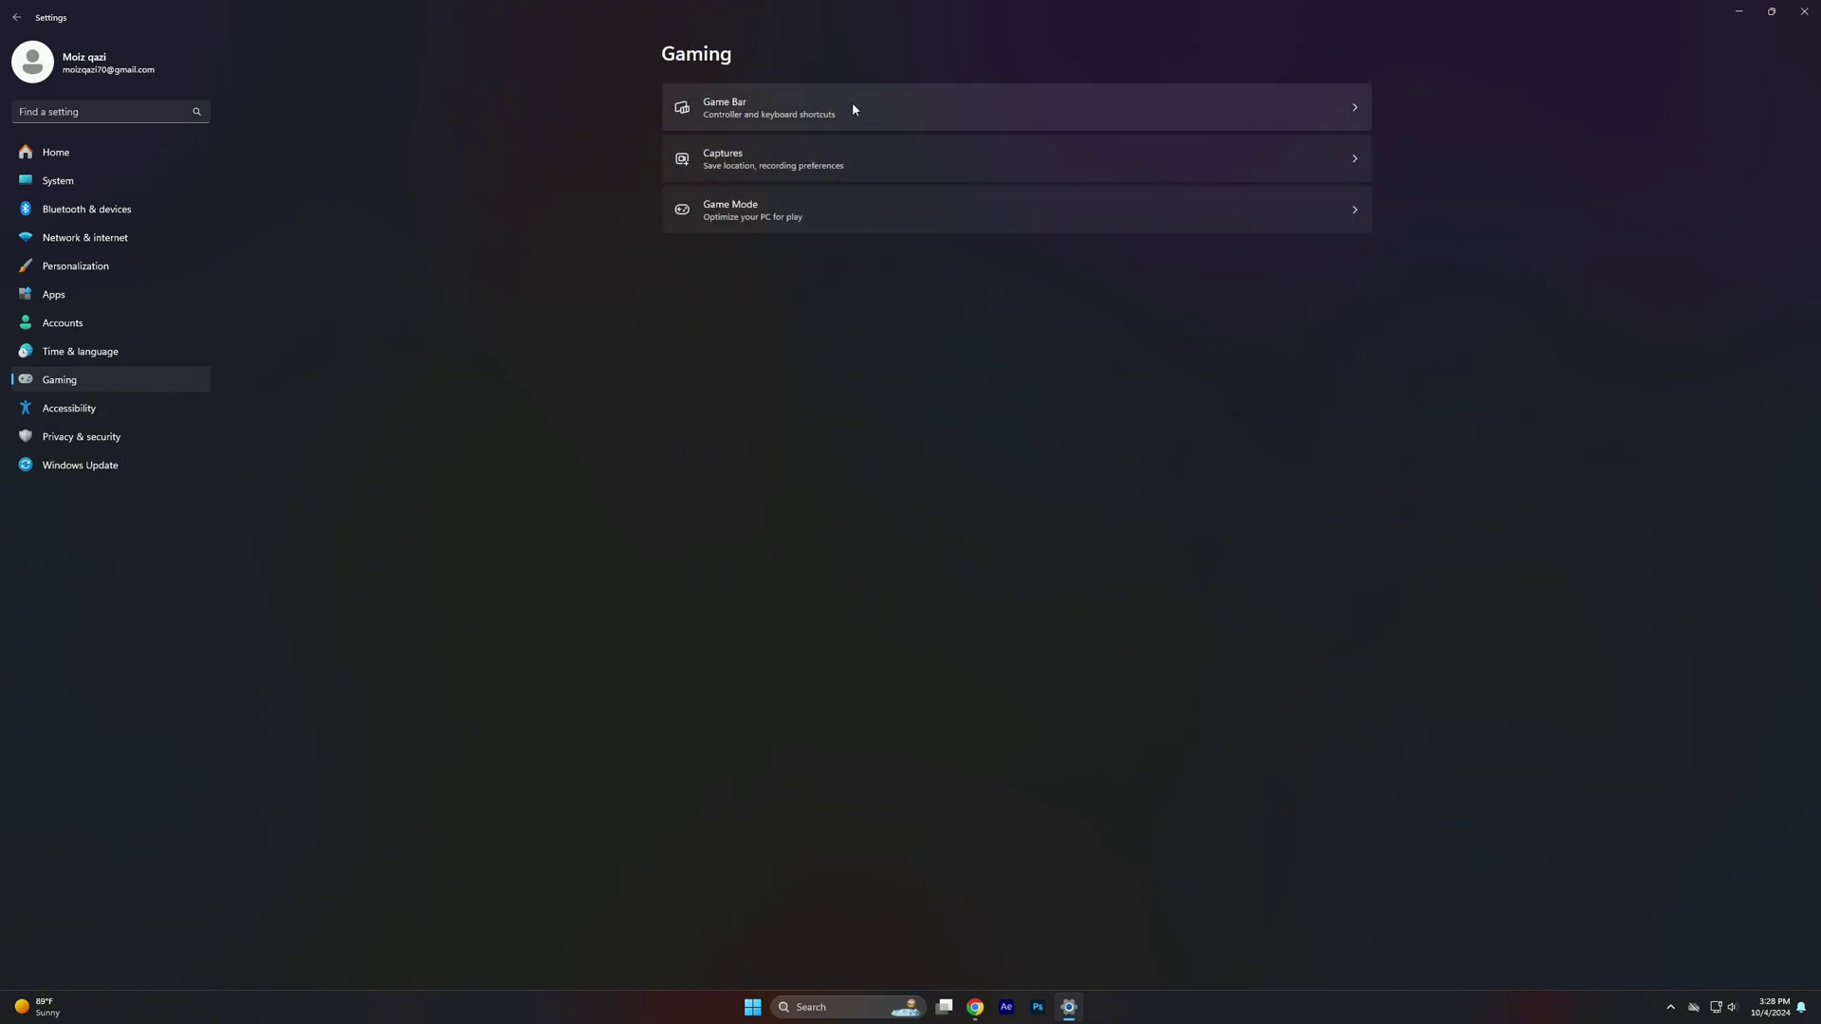
Make sure Game Mode is on, and open the default graphics settings to check the optimizations for windowed games
click(731, 212)
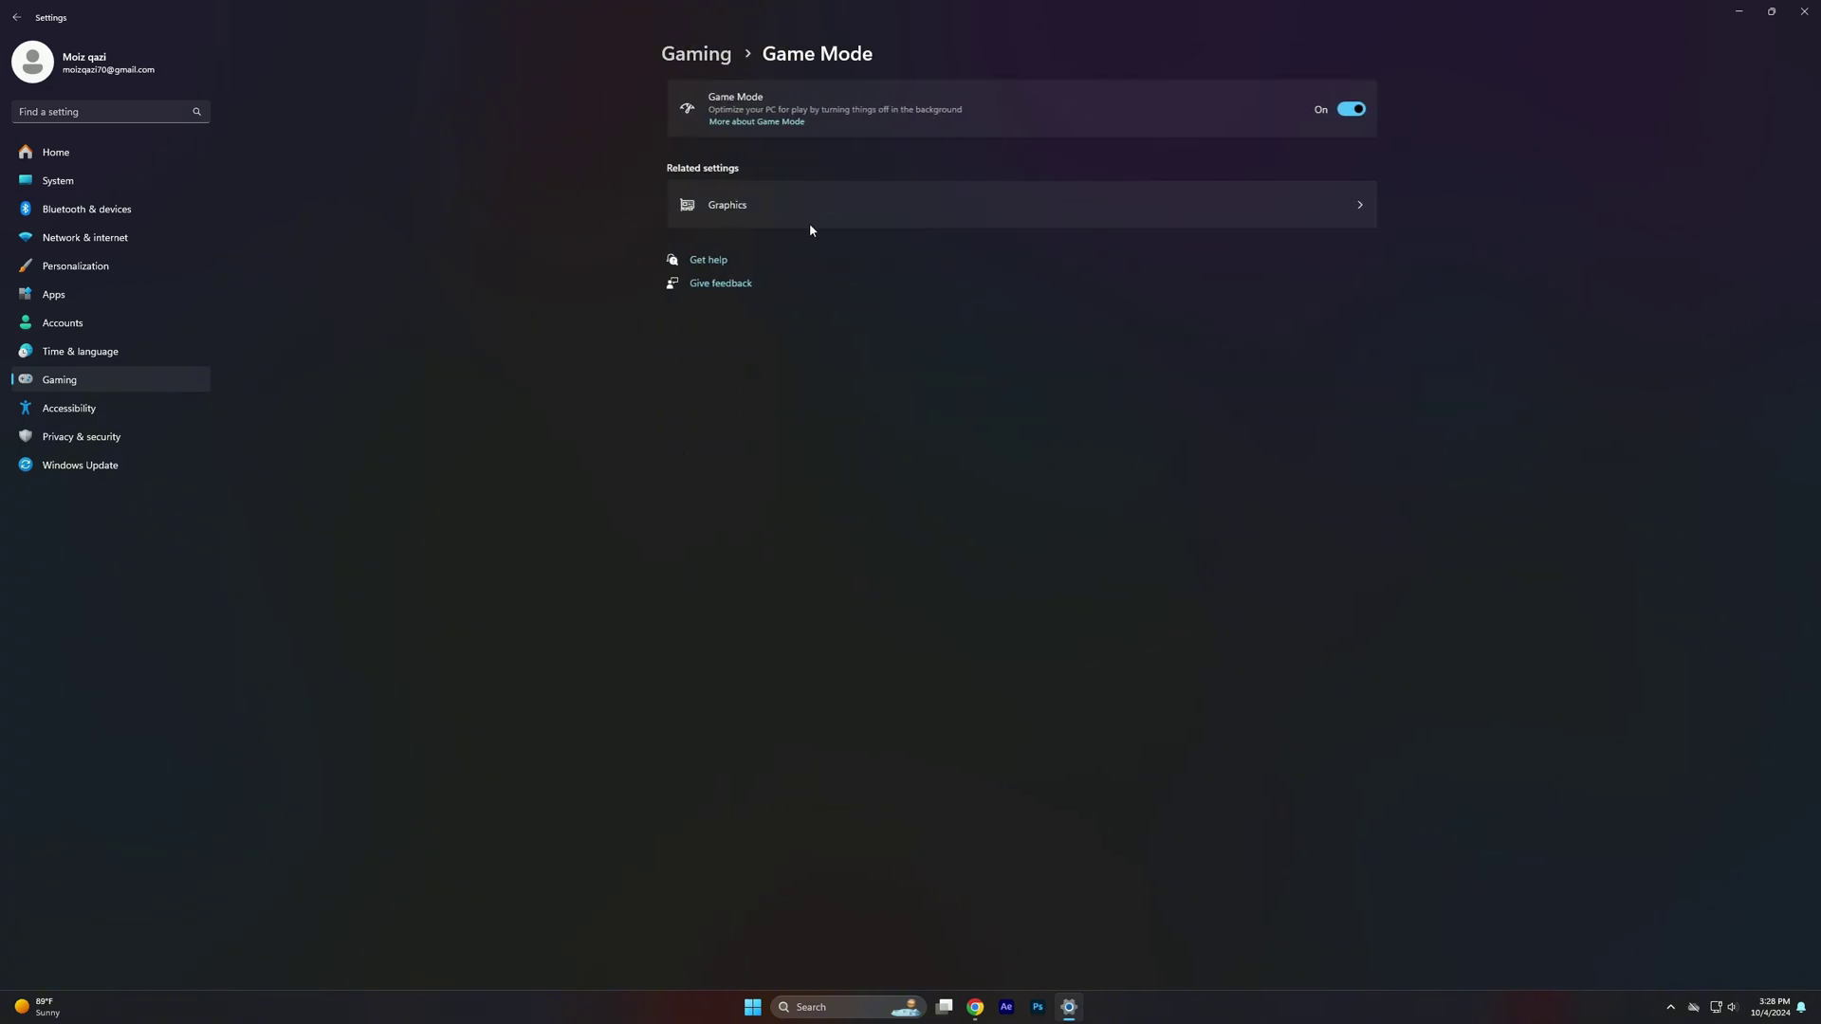
click(1353, 112)
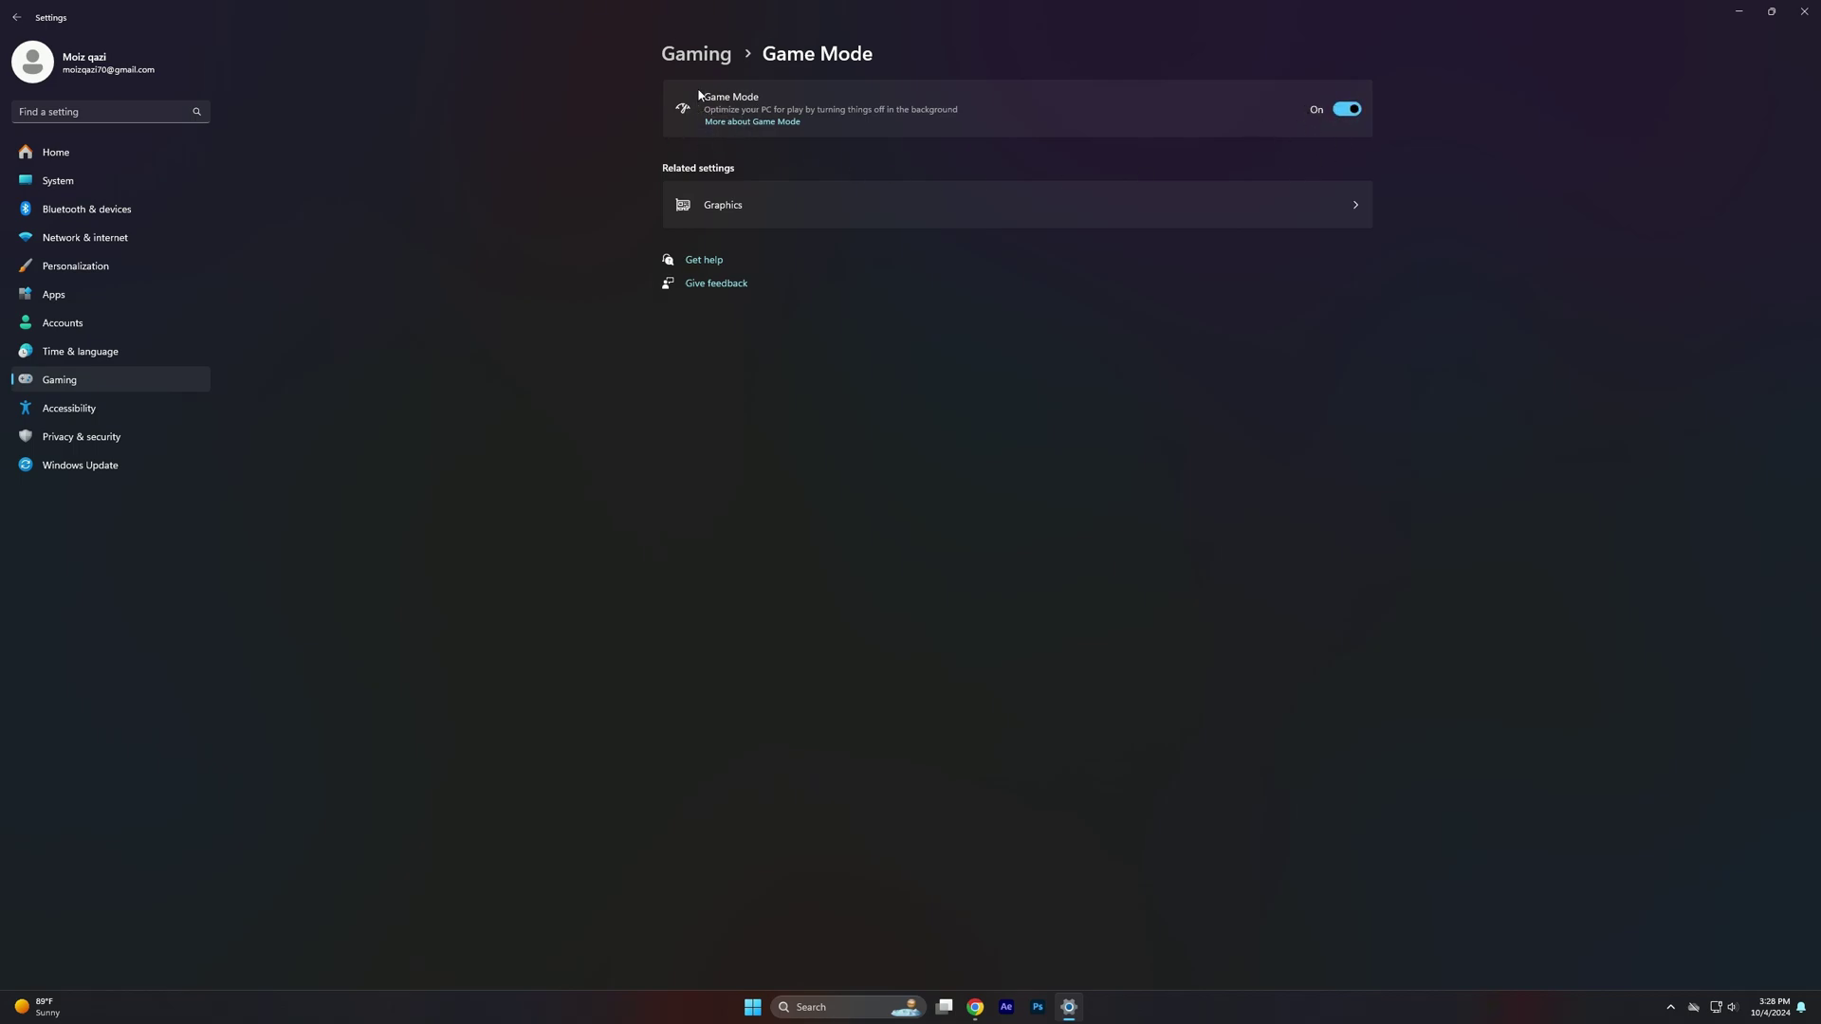
click(729, 205)
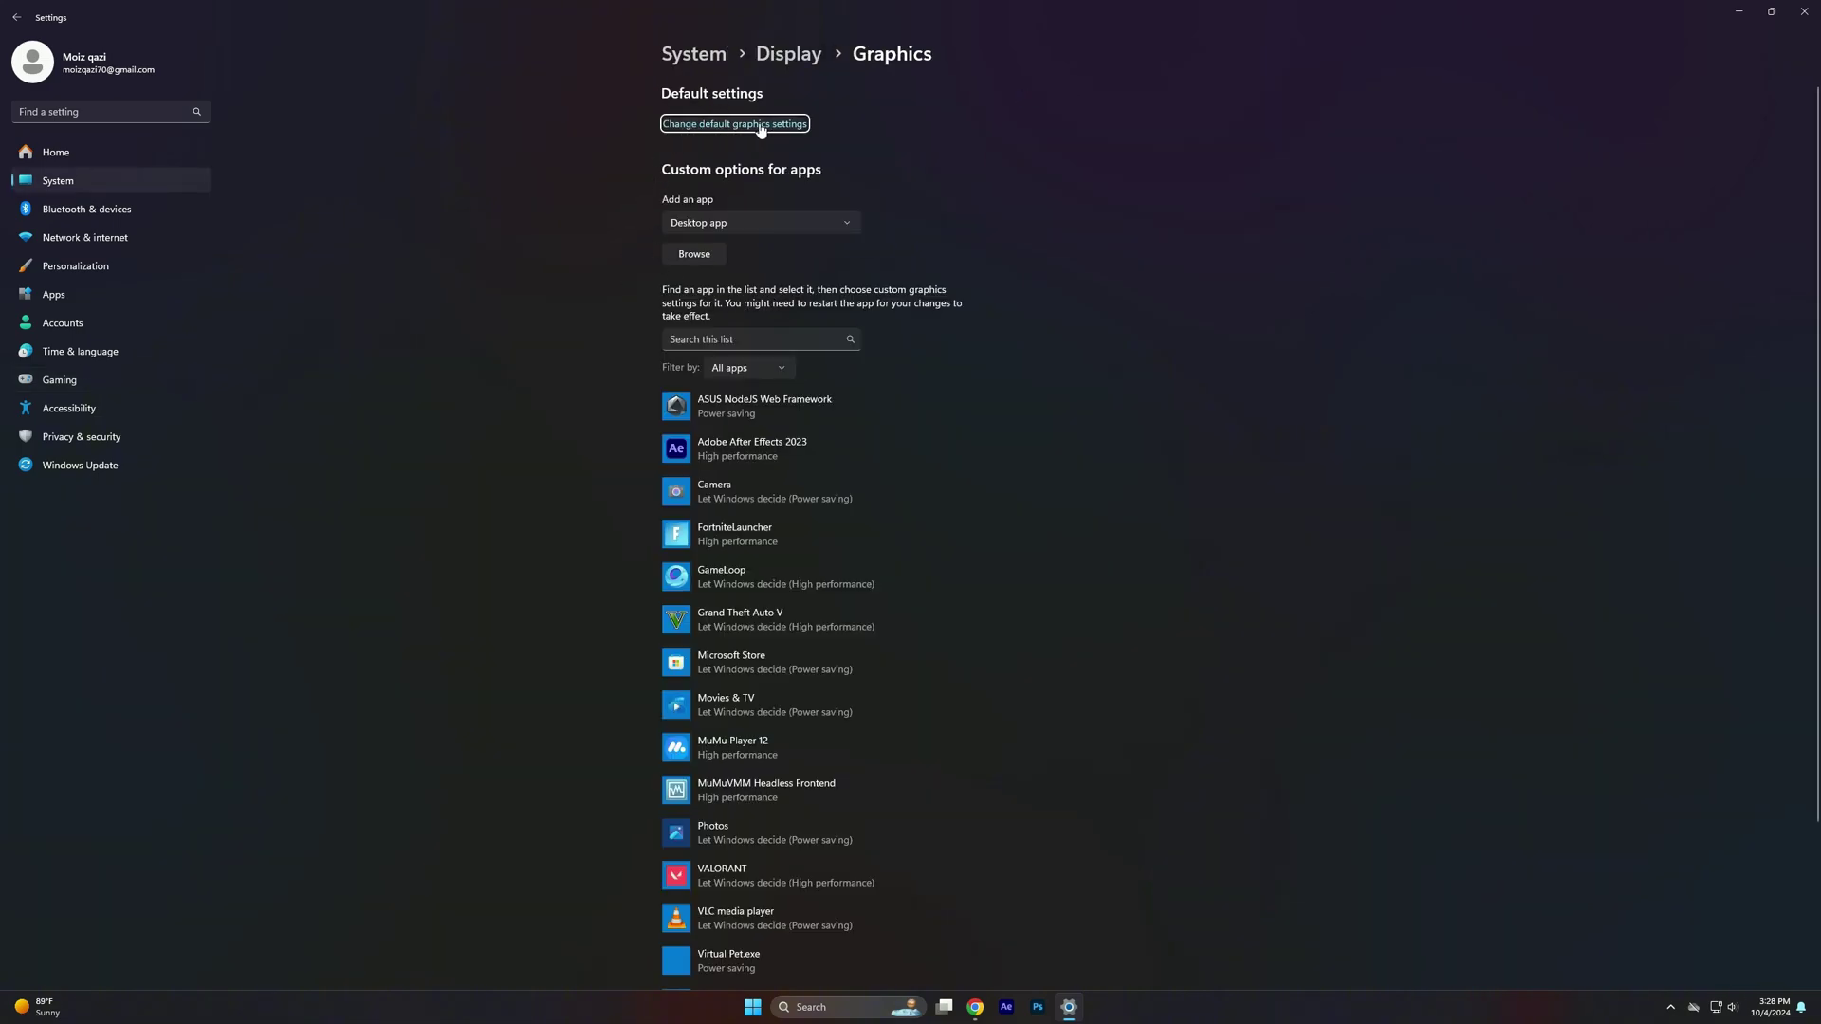
click(710, 127)
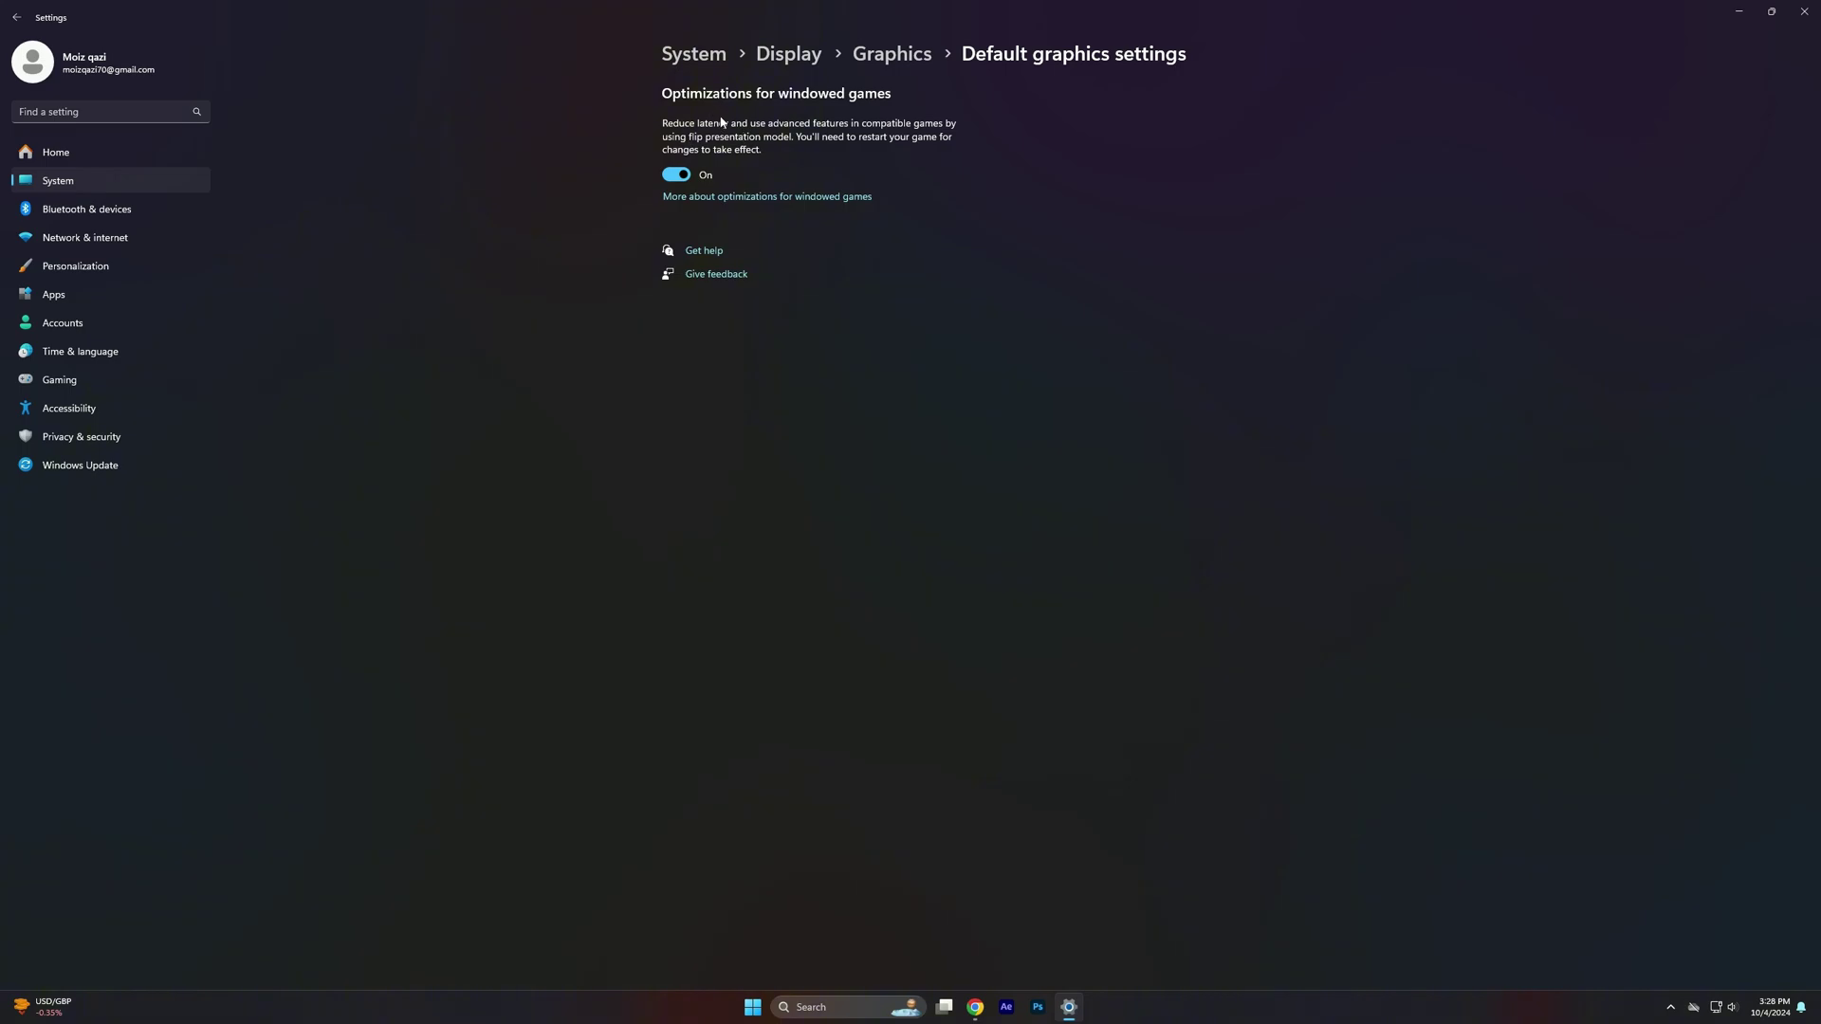
Check for new Windows updates and close the system settings
click(61, 472)
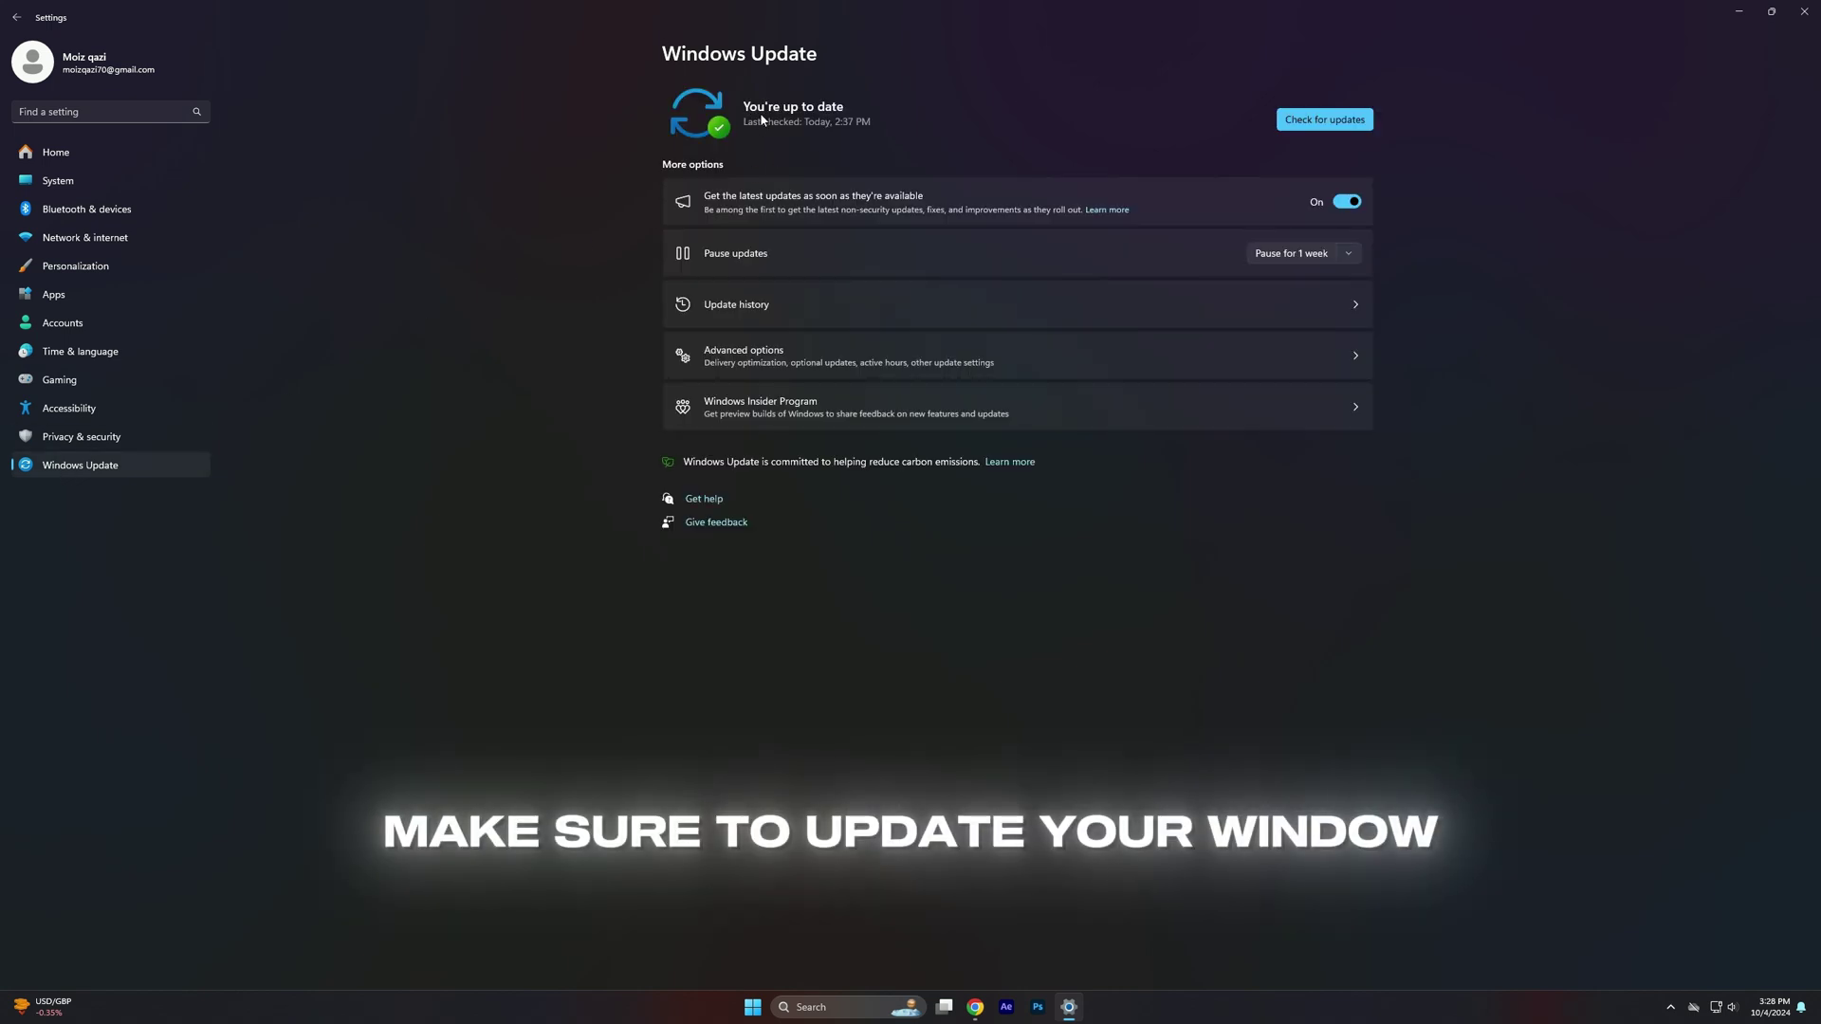
click(1308, 120)
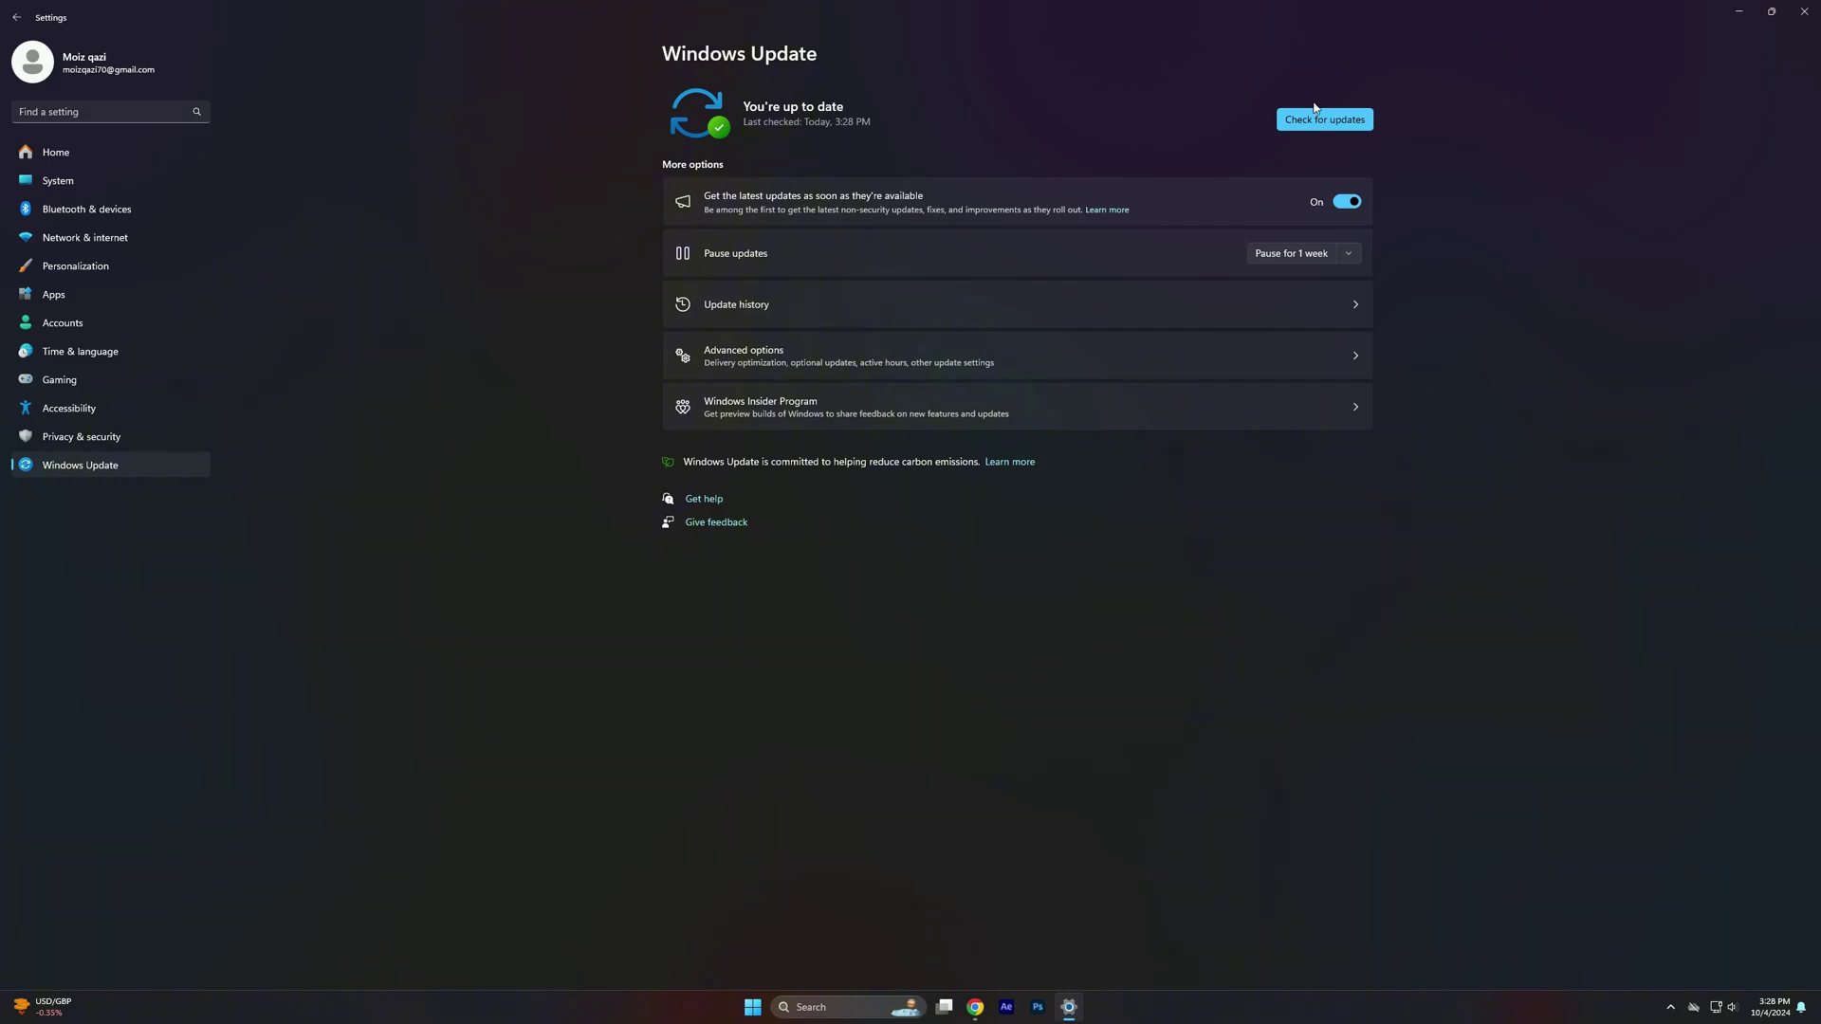
click(1804, 10)
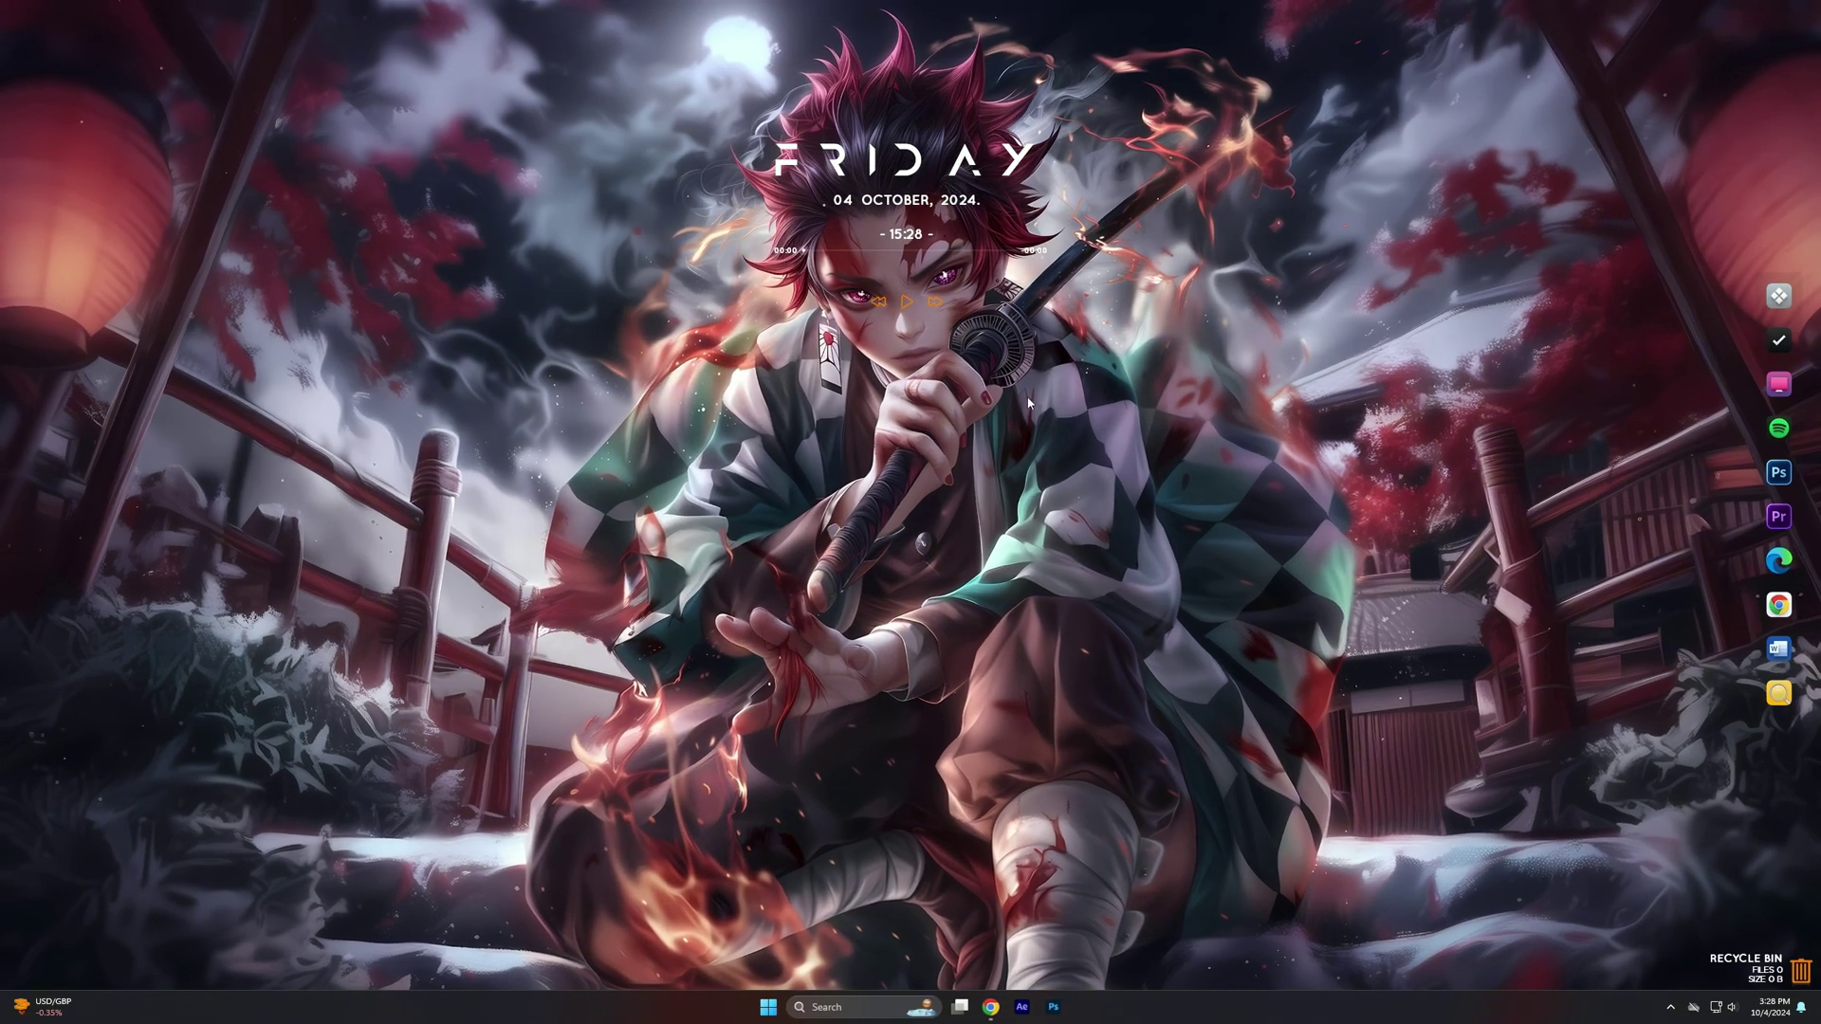
Switch to AMD Software: Adrenalin Edition, check for GPU driver updates in its system settings, and close it
right_click(1030, 438)
click(1091, 638)
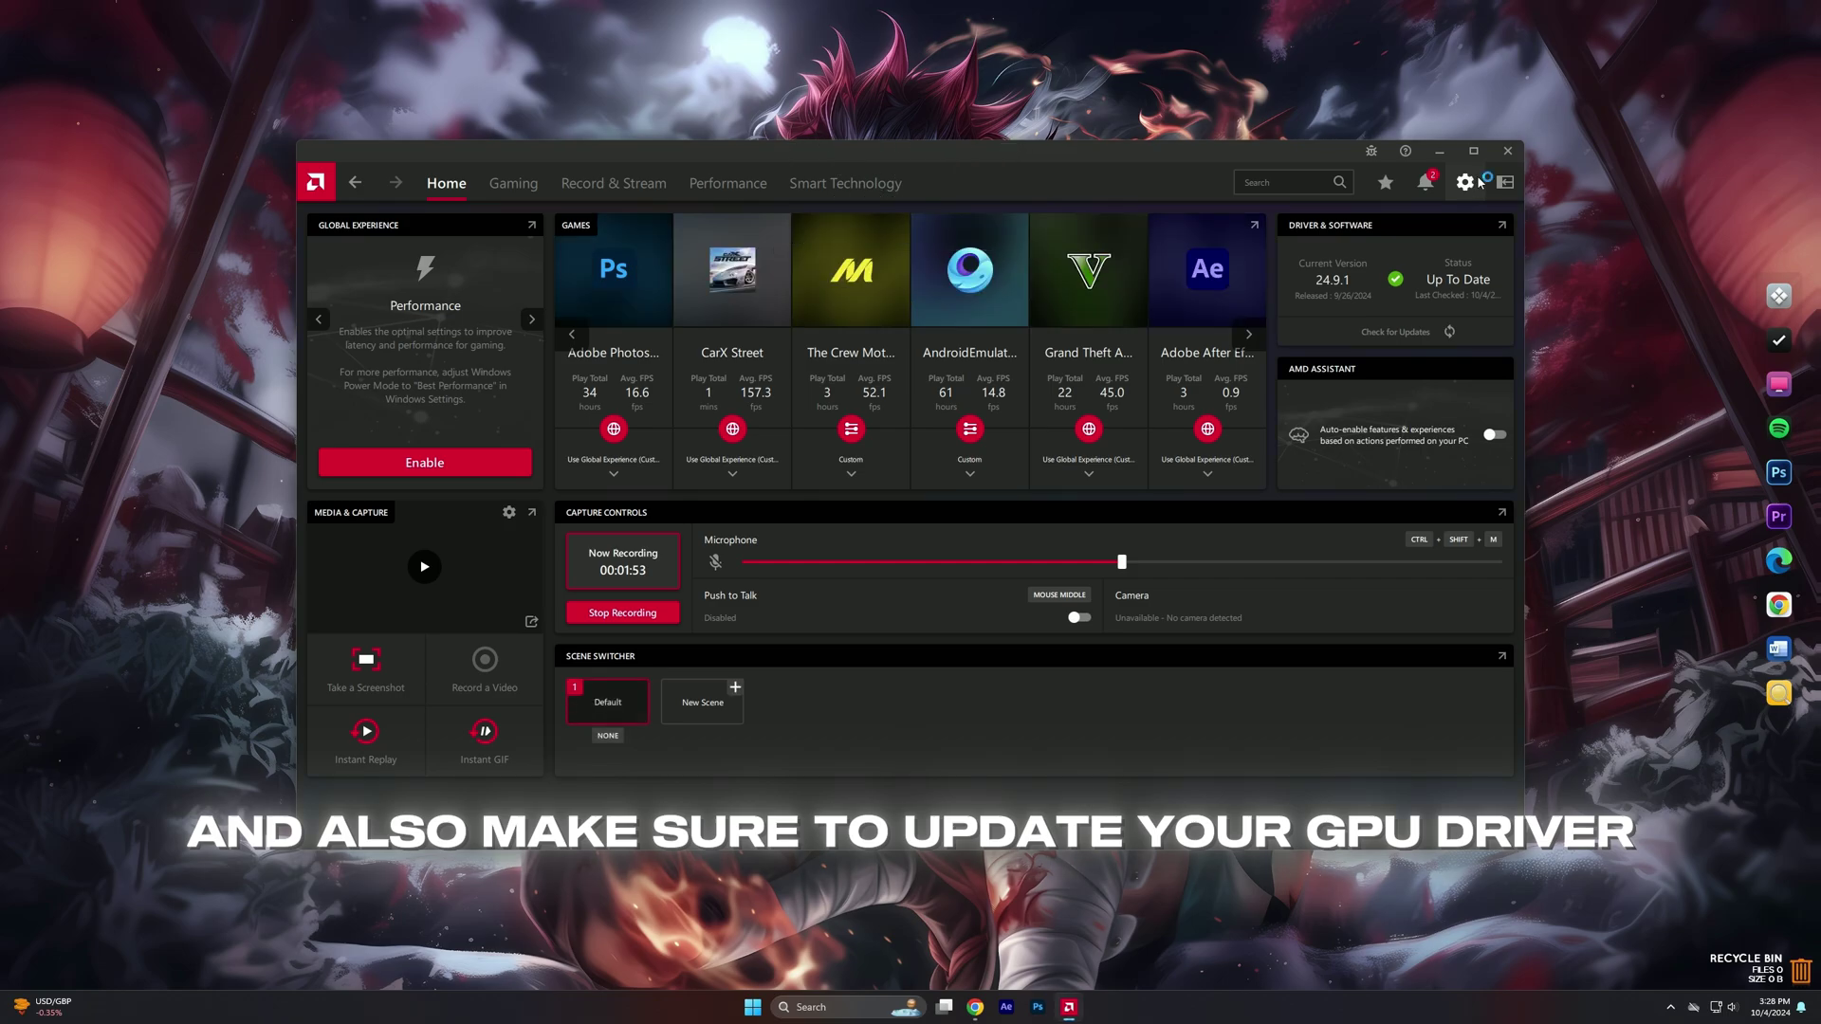
click(1478, 182)
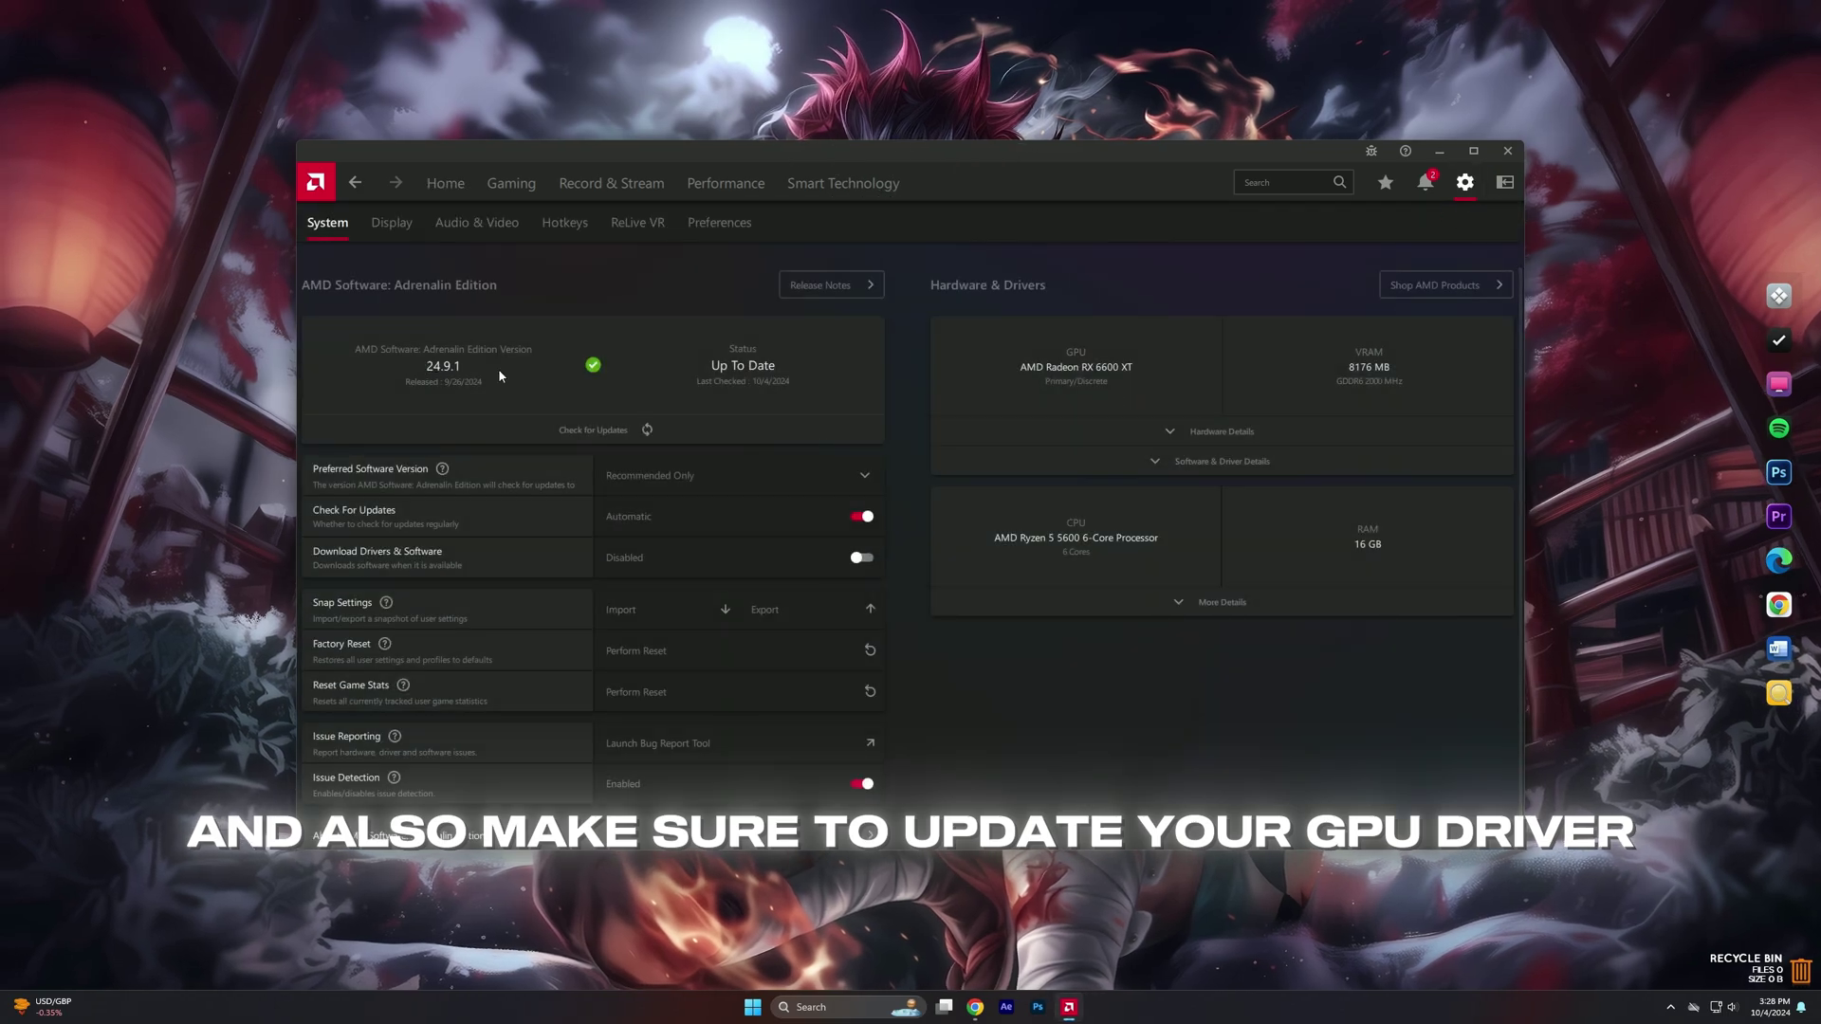
click(617, 430)
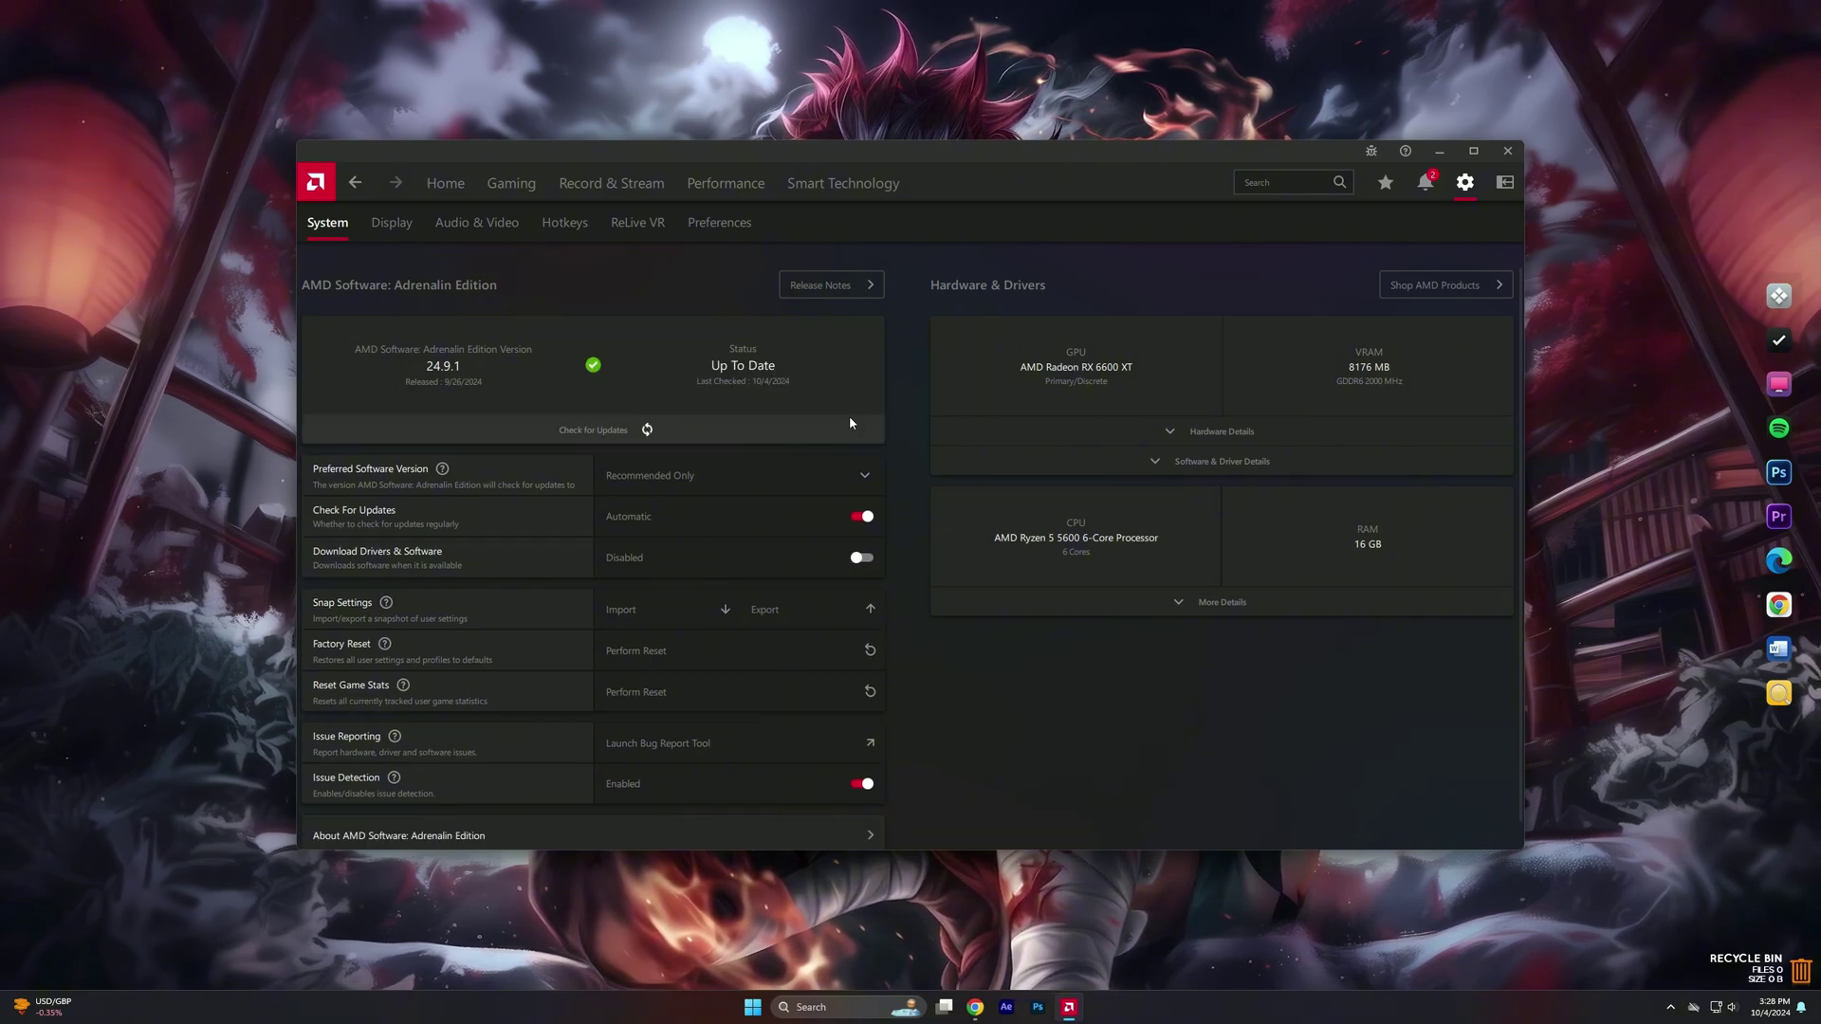
click(1508, 150)
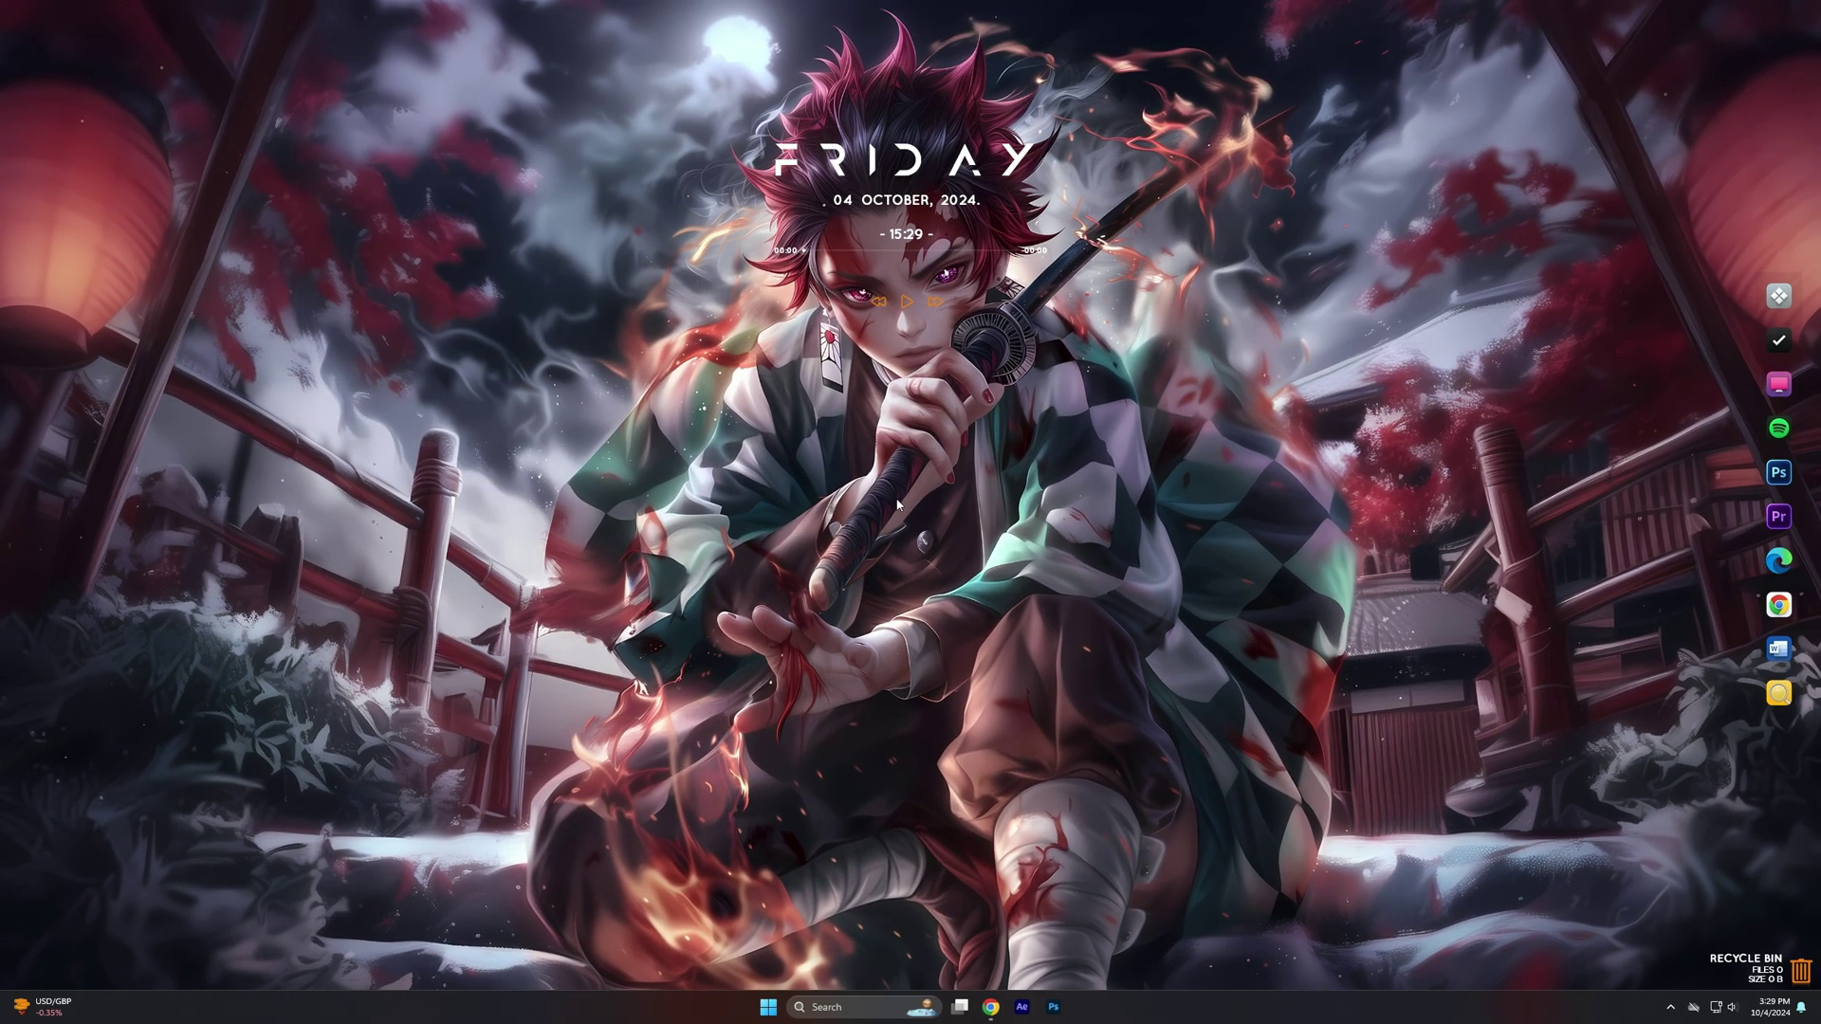
Search Windows for "advance system settings", open View advanced system settings, and move the System Properties dialog to mid-screen
key(super)
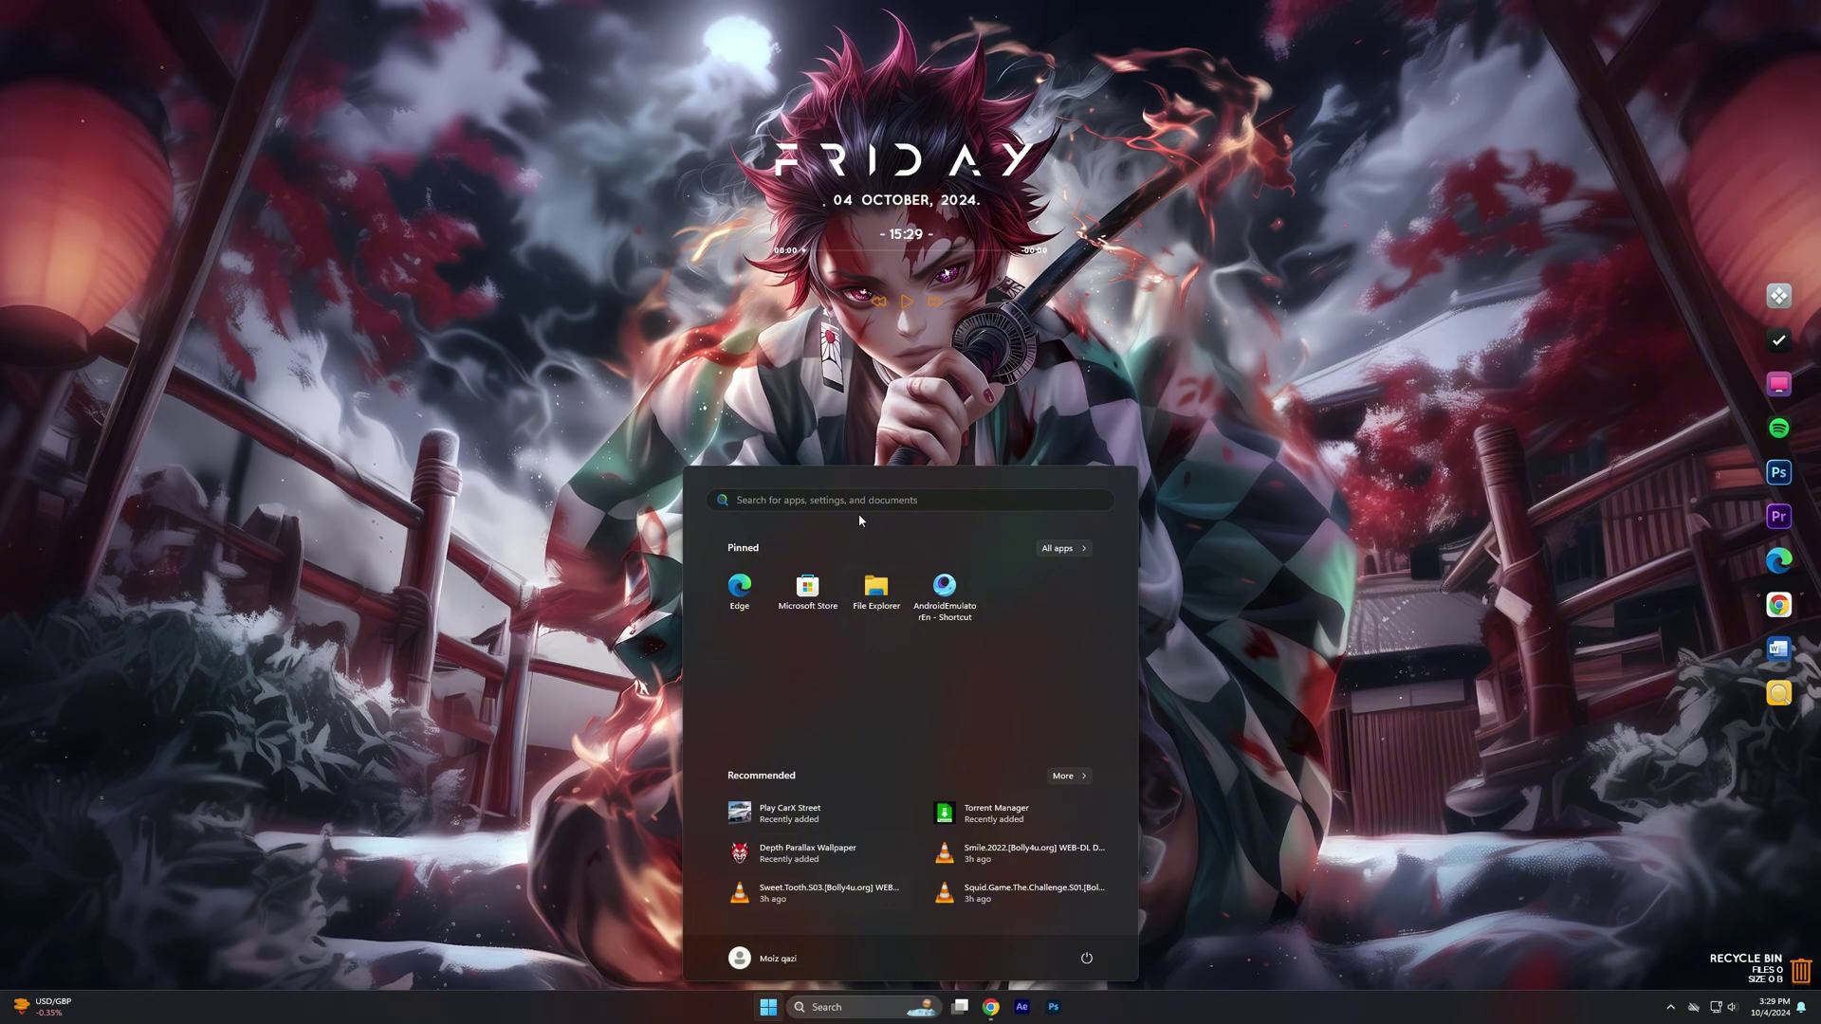
text(ad)
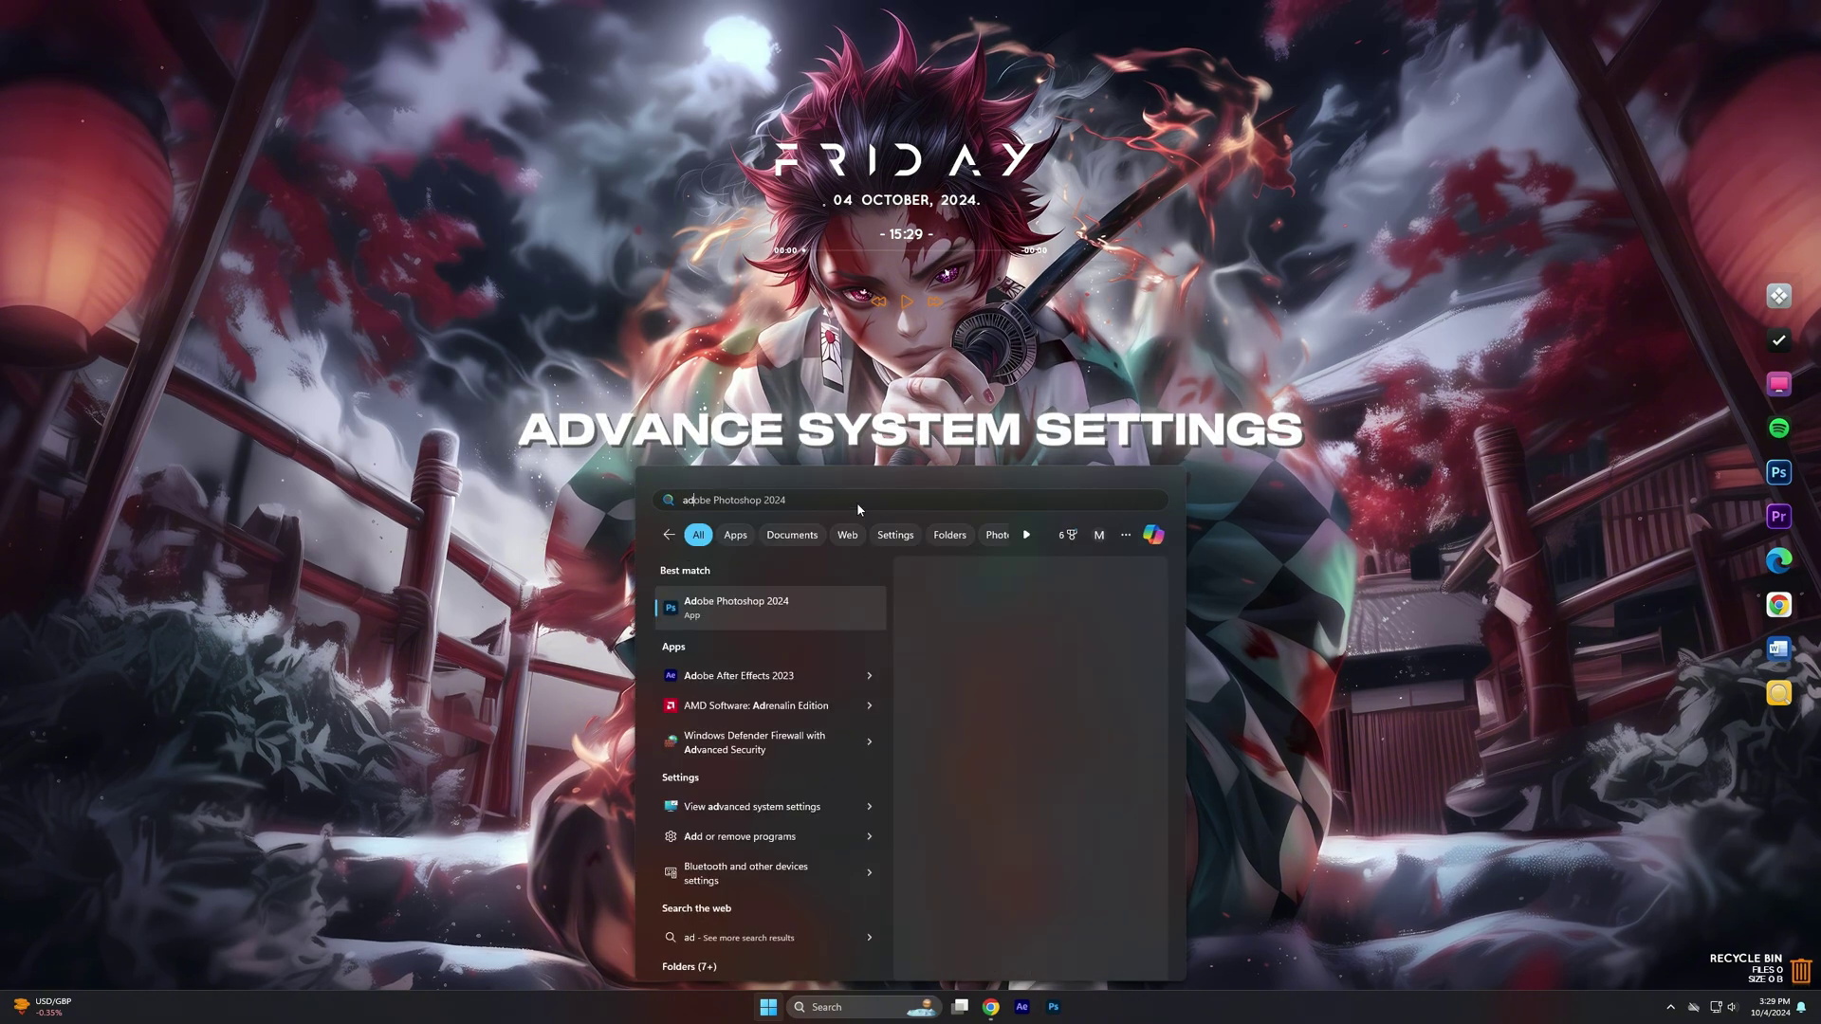
text(vance sys)
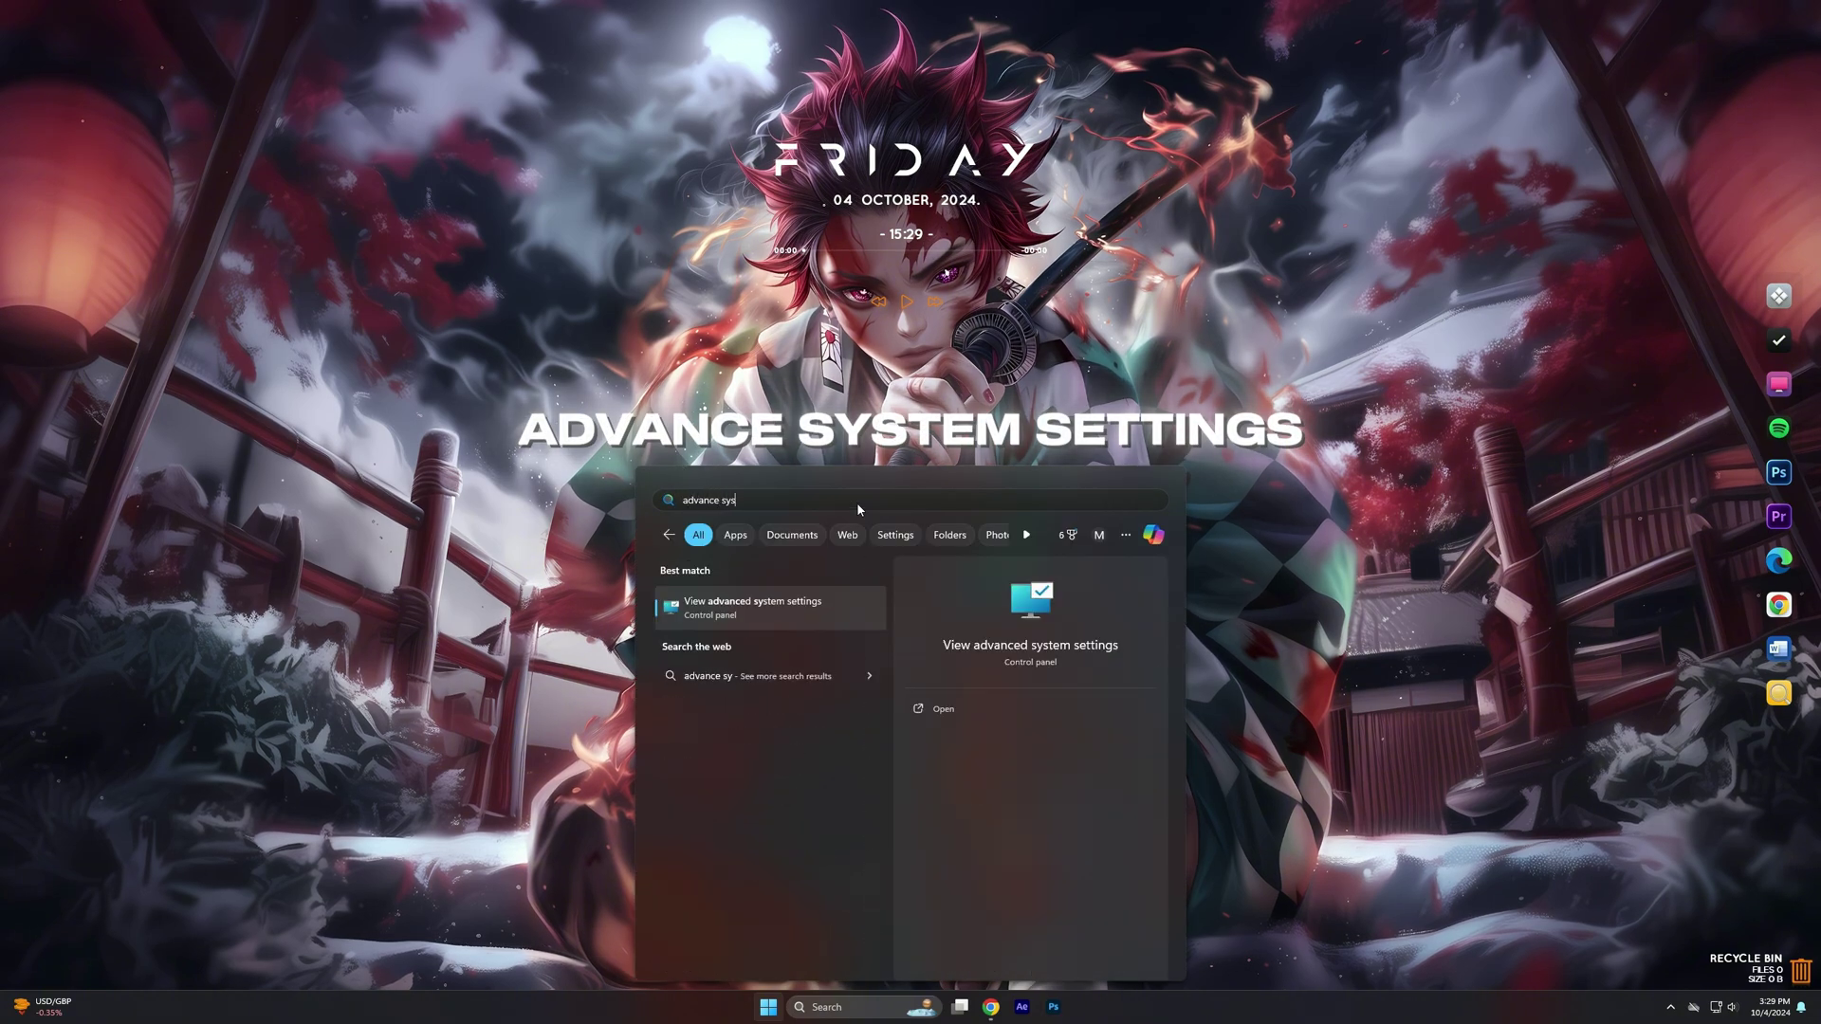
text(tem settings)
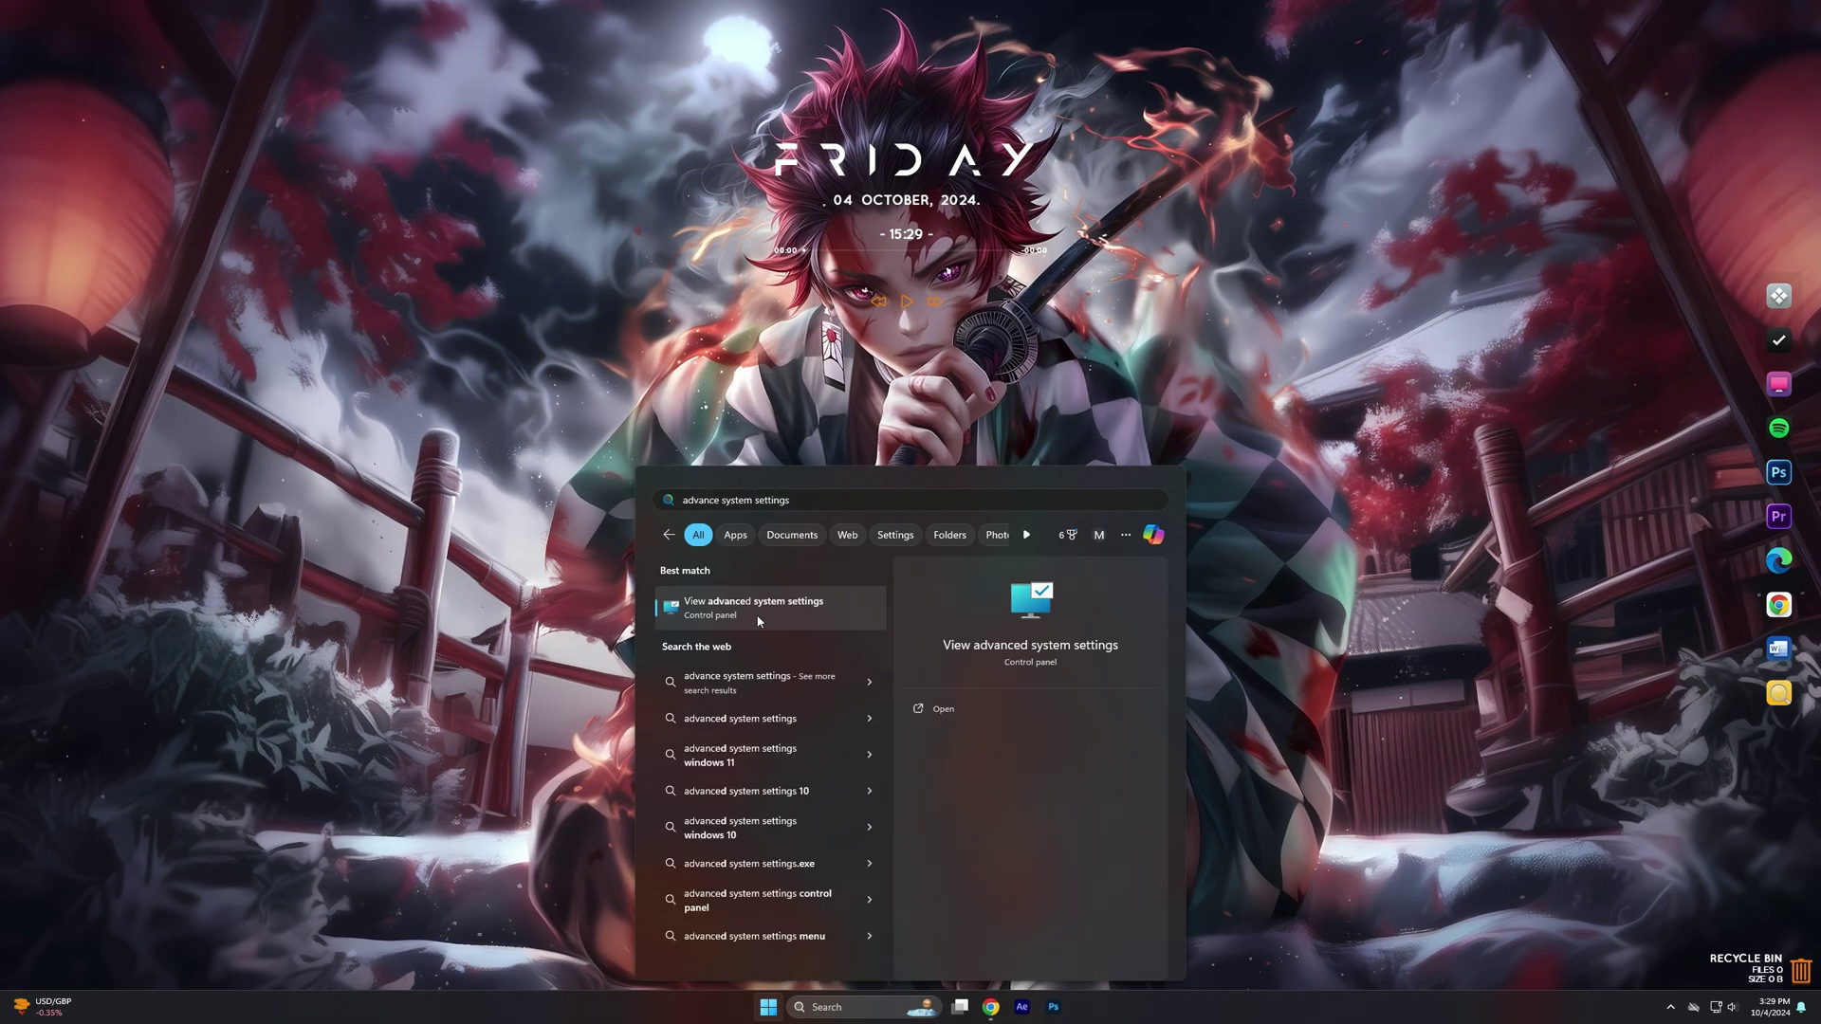
click(759, 609)
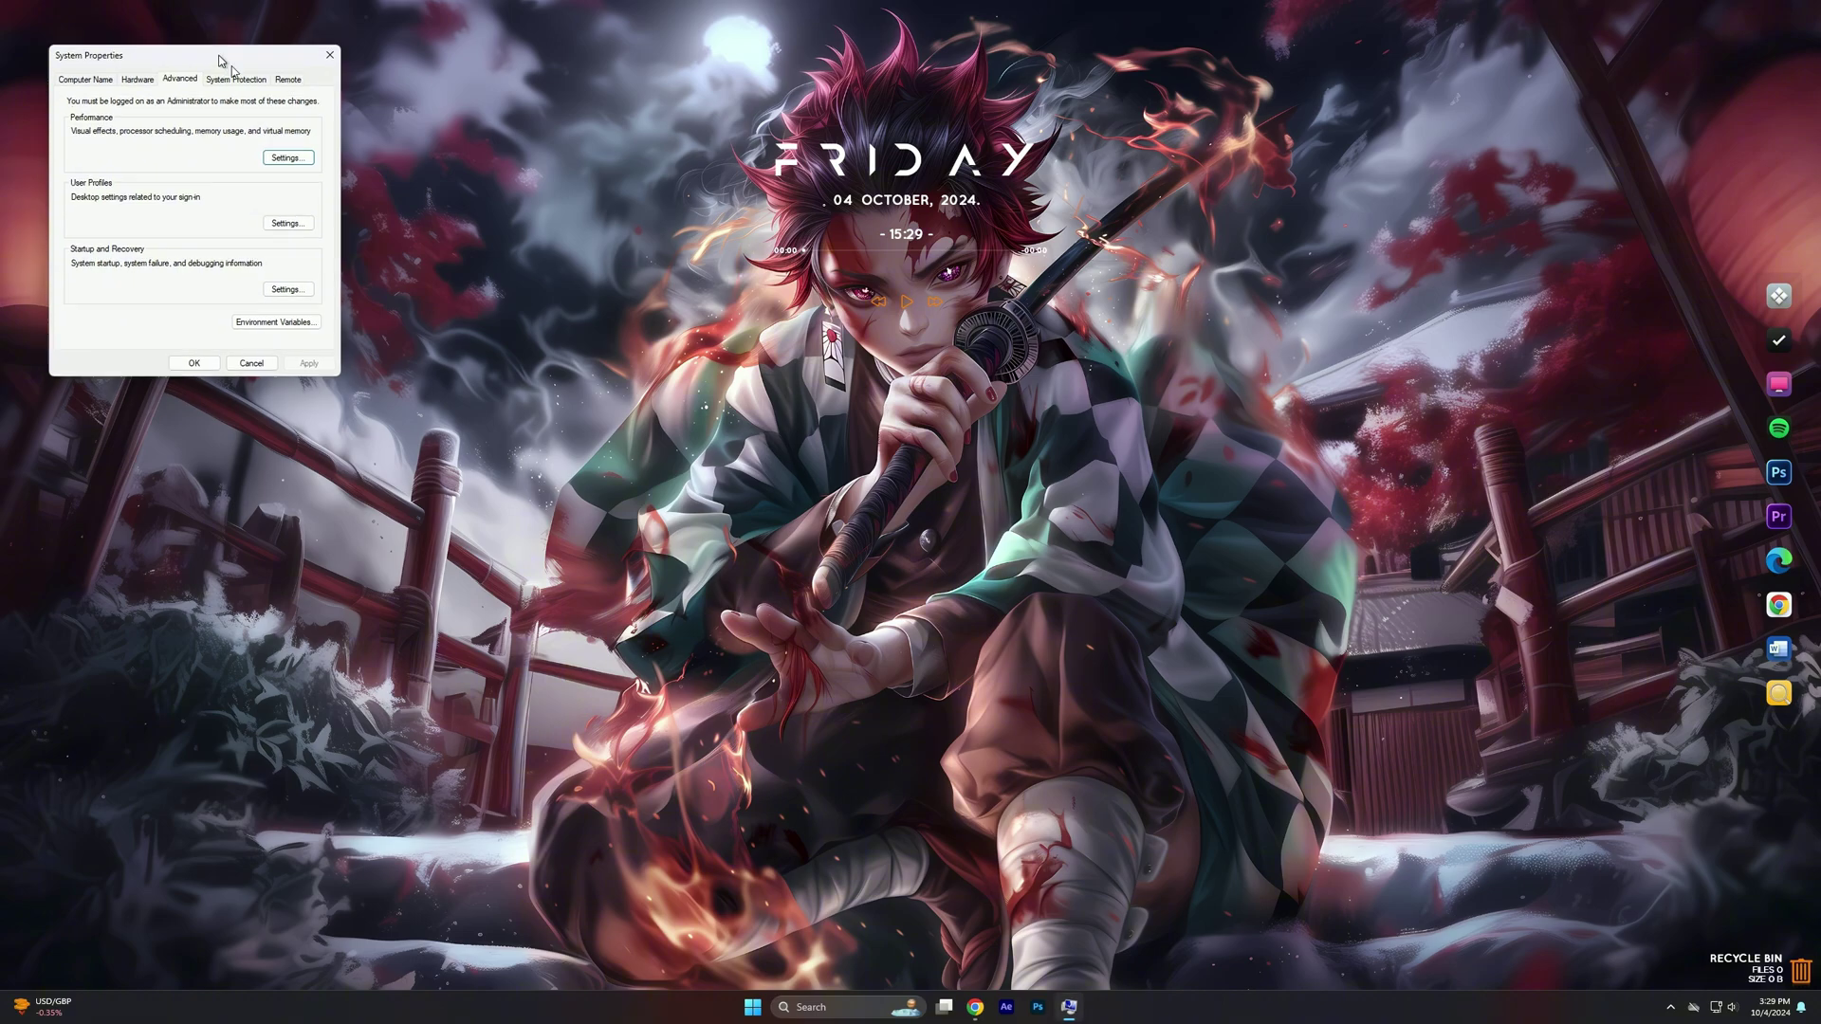
drag(220, 61, 967, 380)
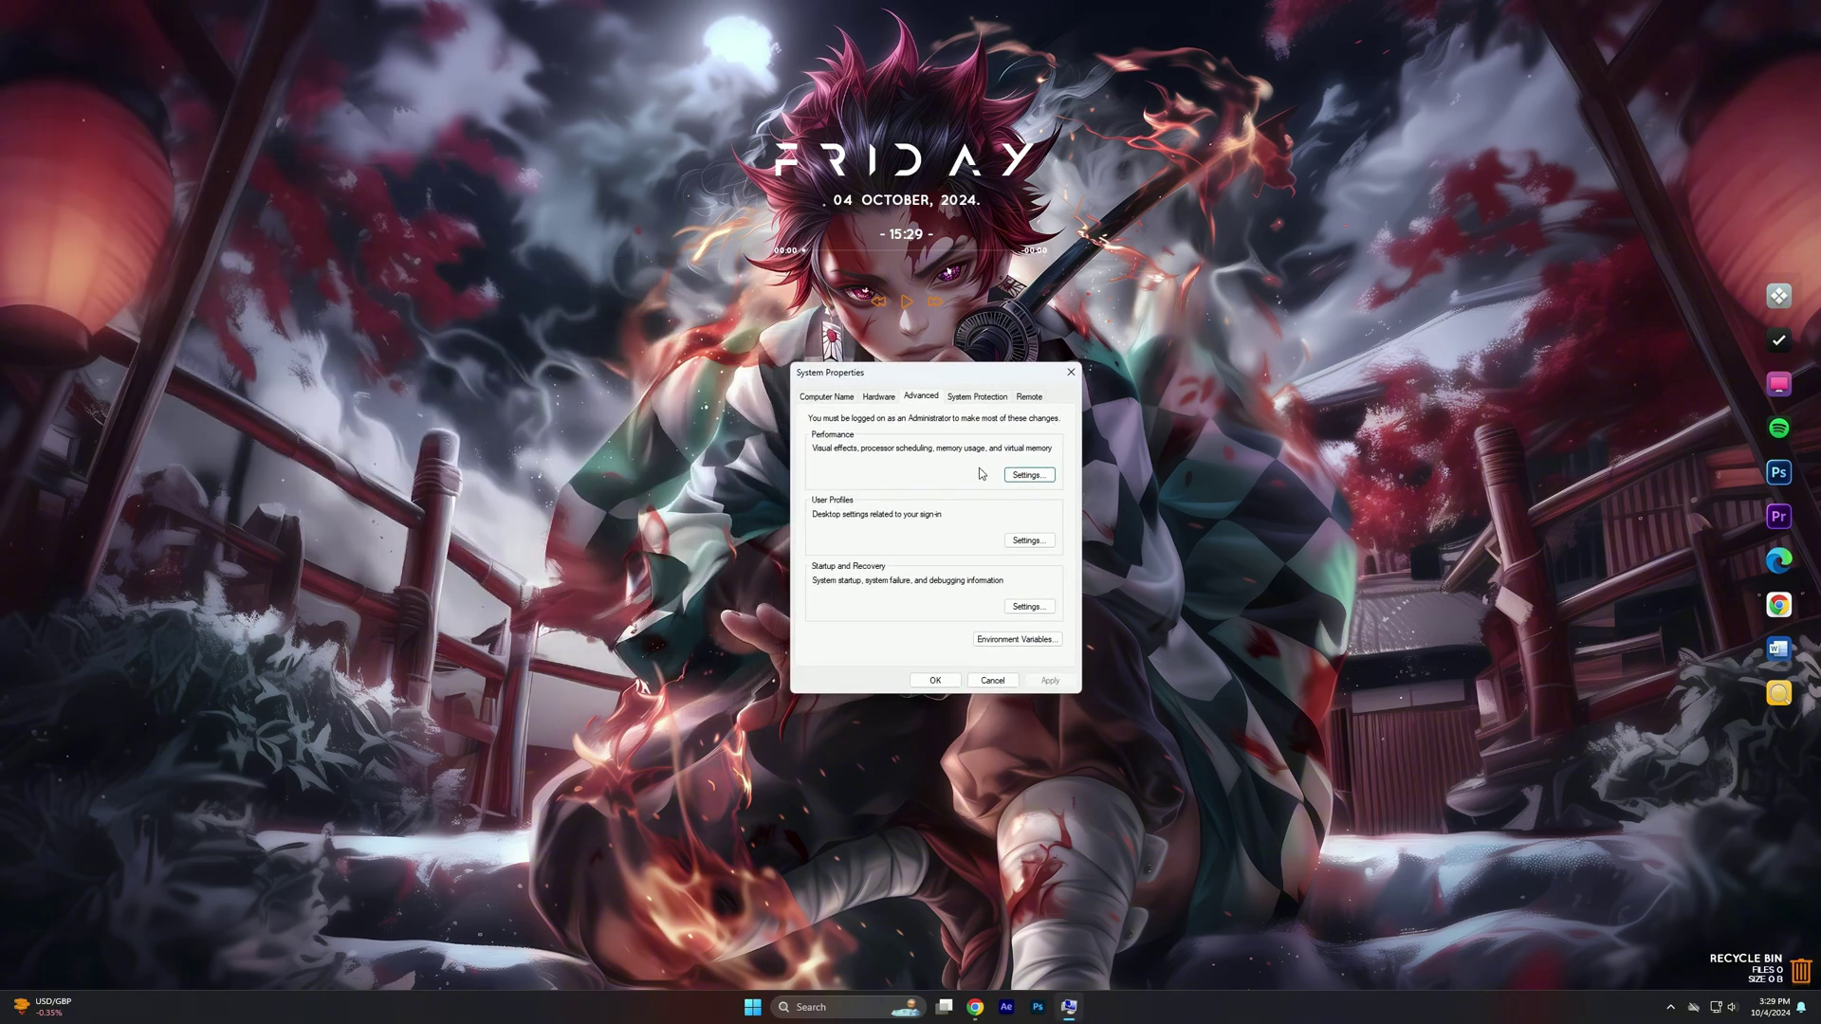
Adjust visual effects for best performance, keeping only Show thumbnails instead of icons and Smooth edges of screen fonts, and apply the changes
click(1042, 479)
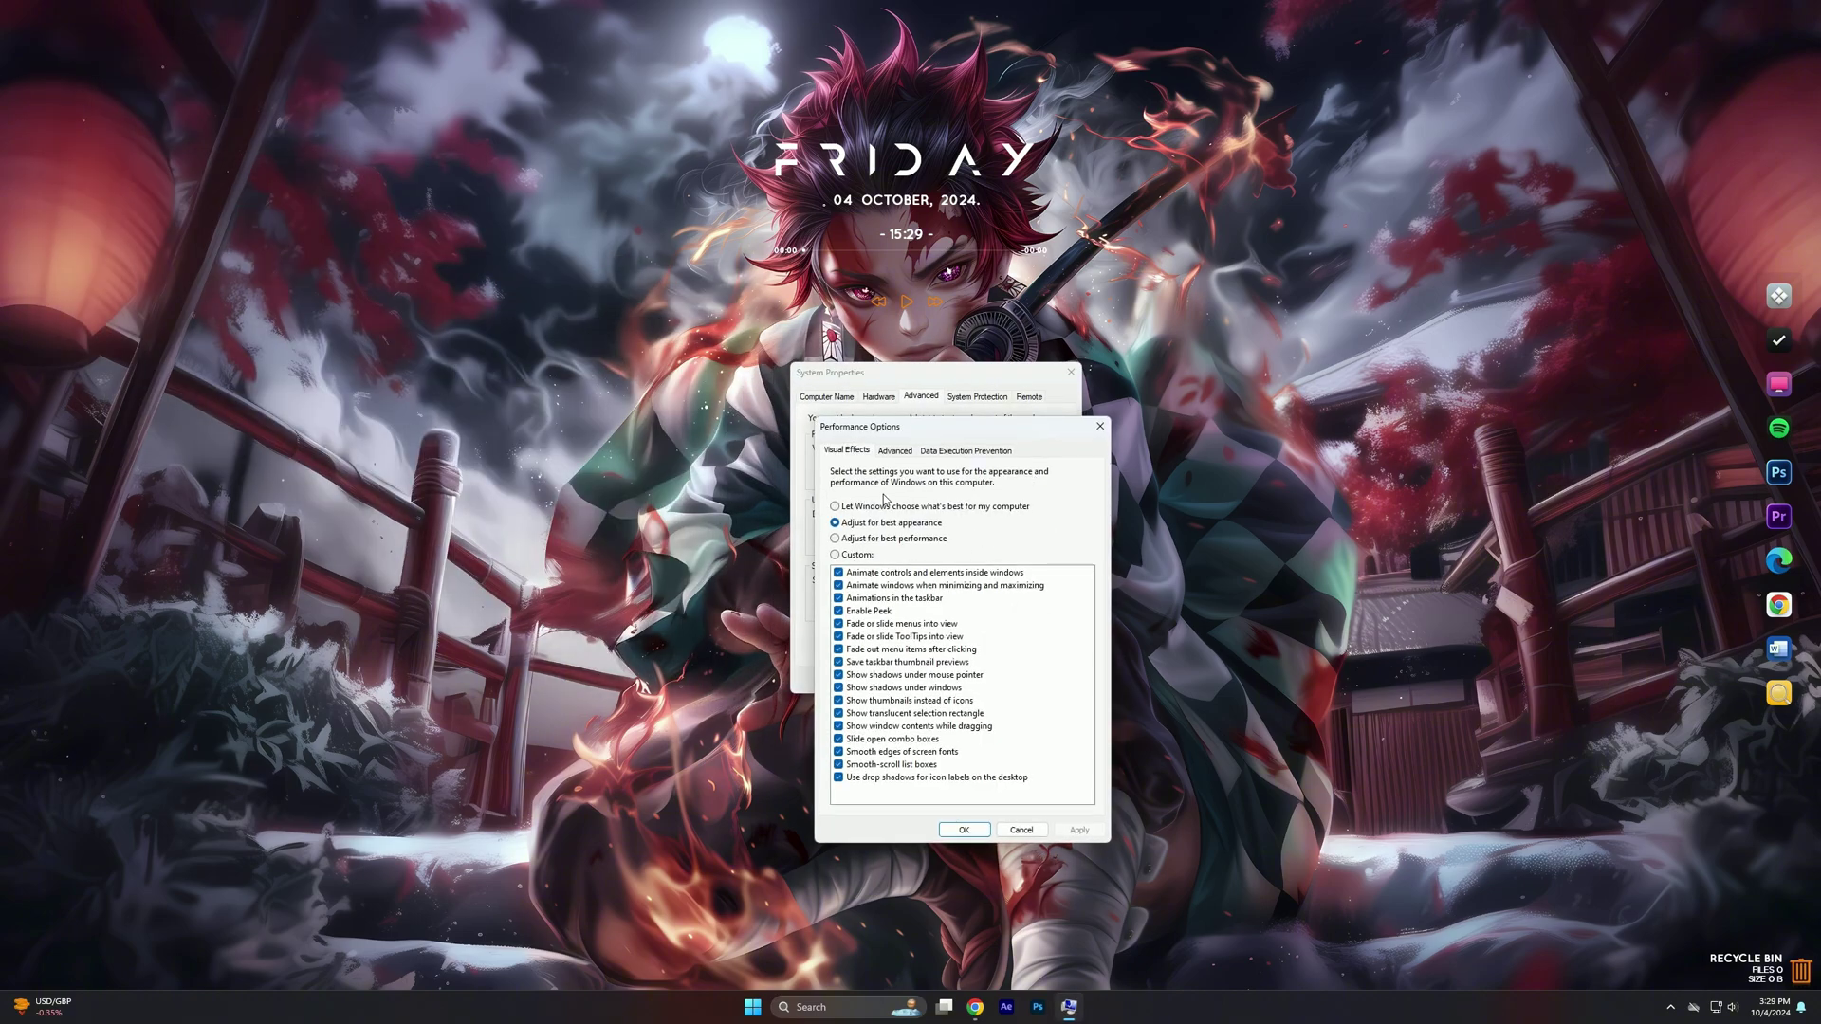
click(841, 539)
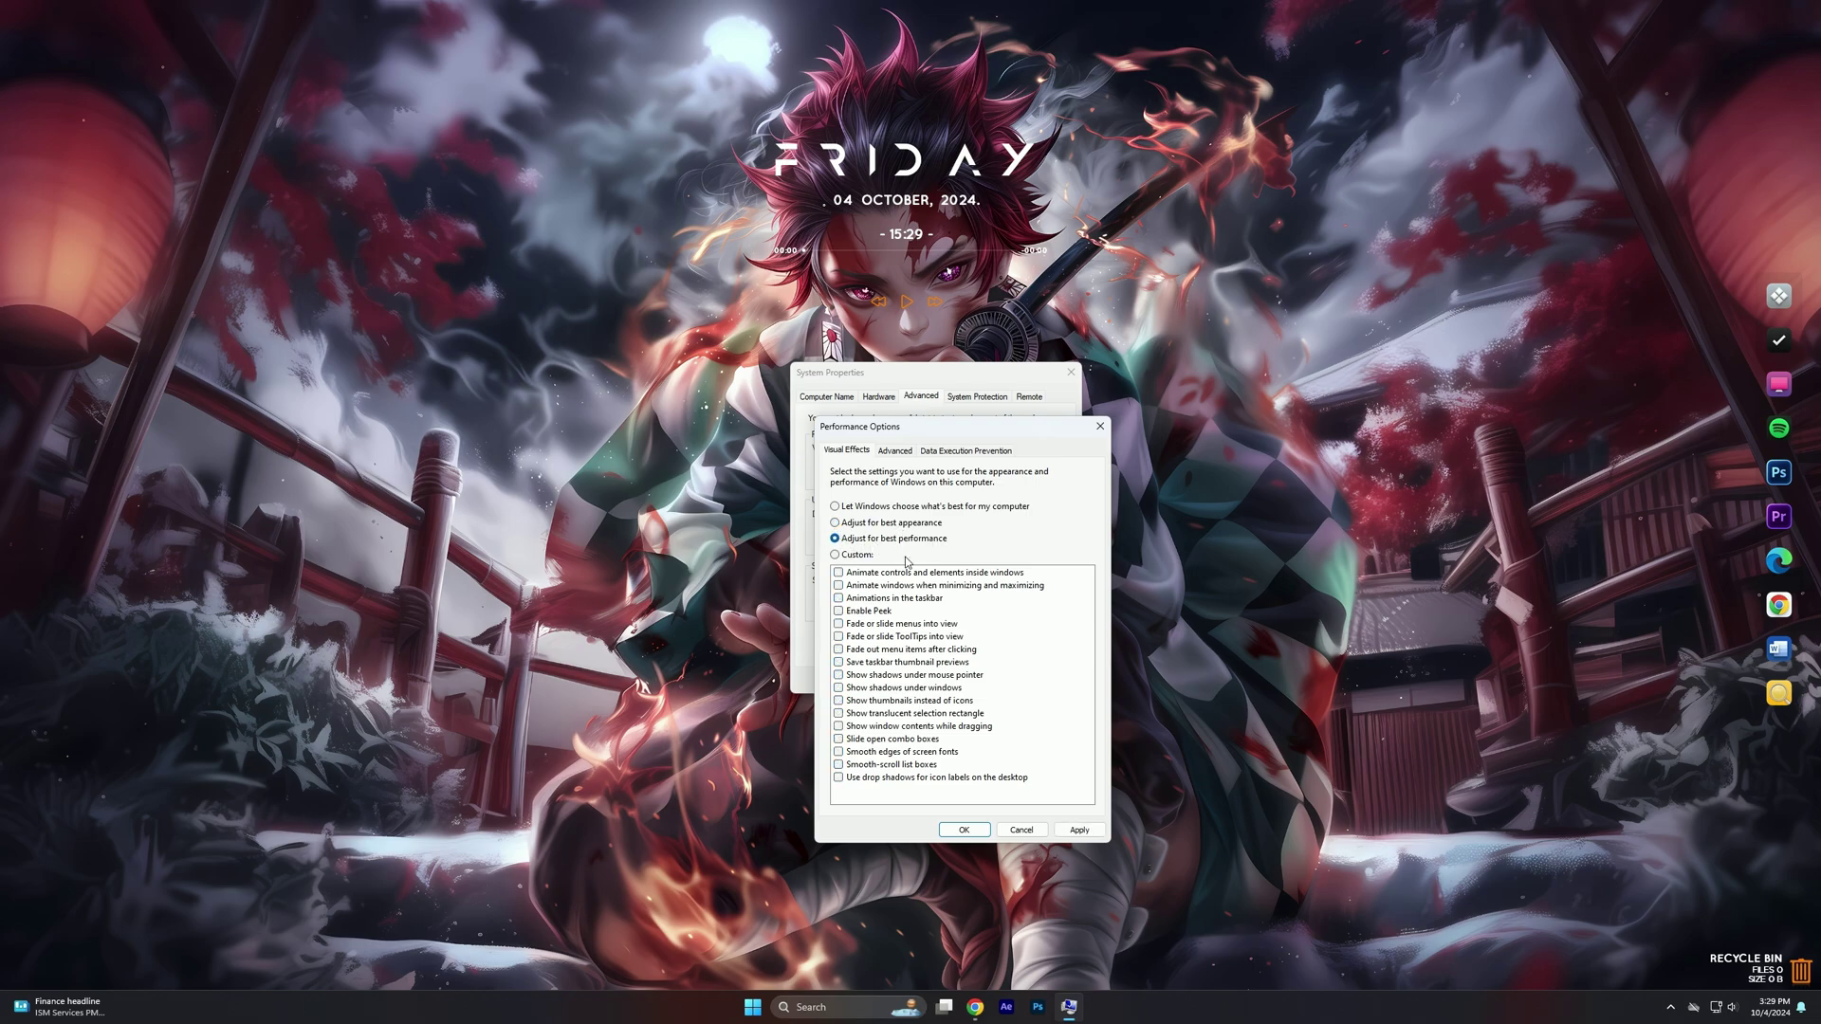
click(842, 704)
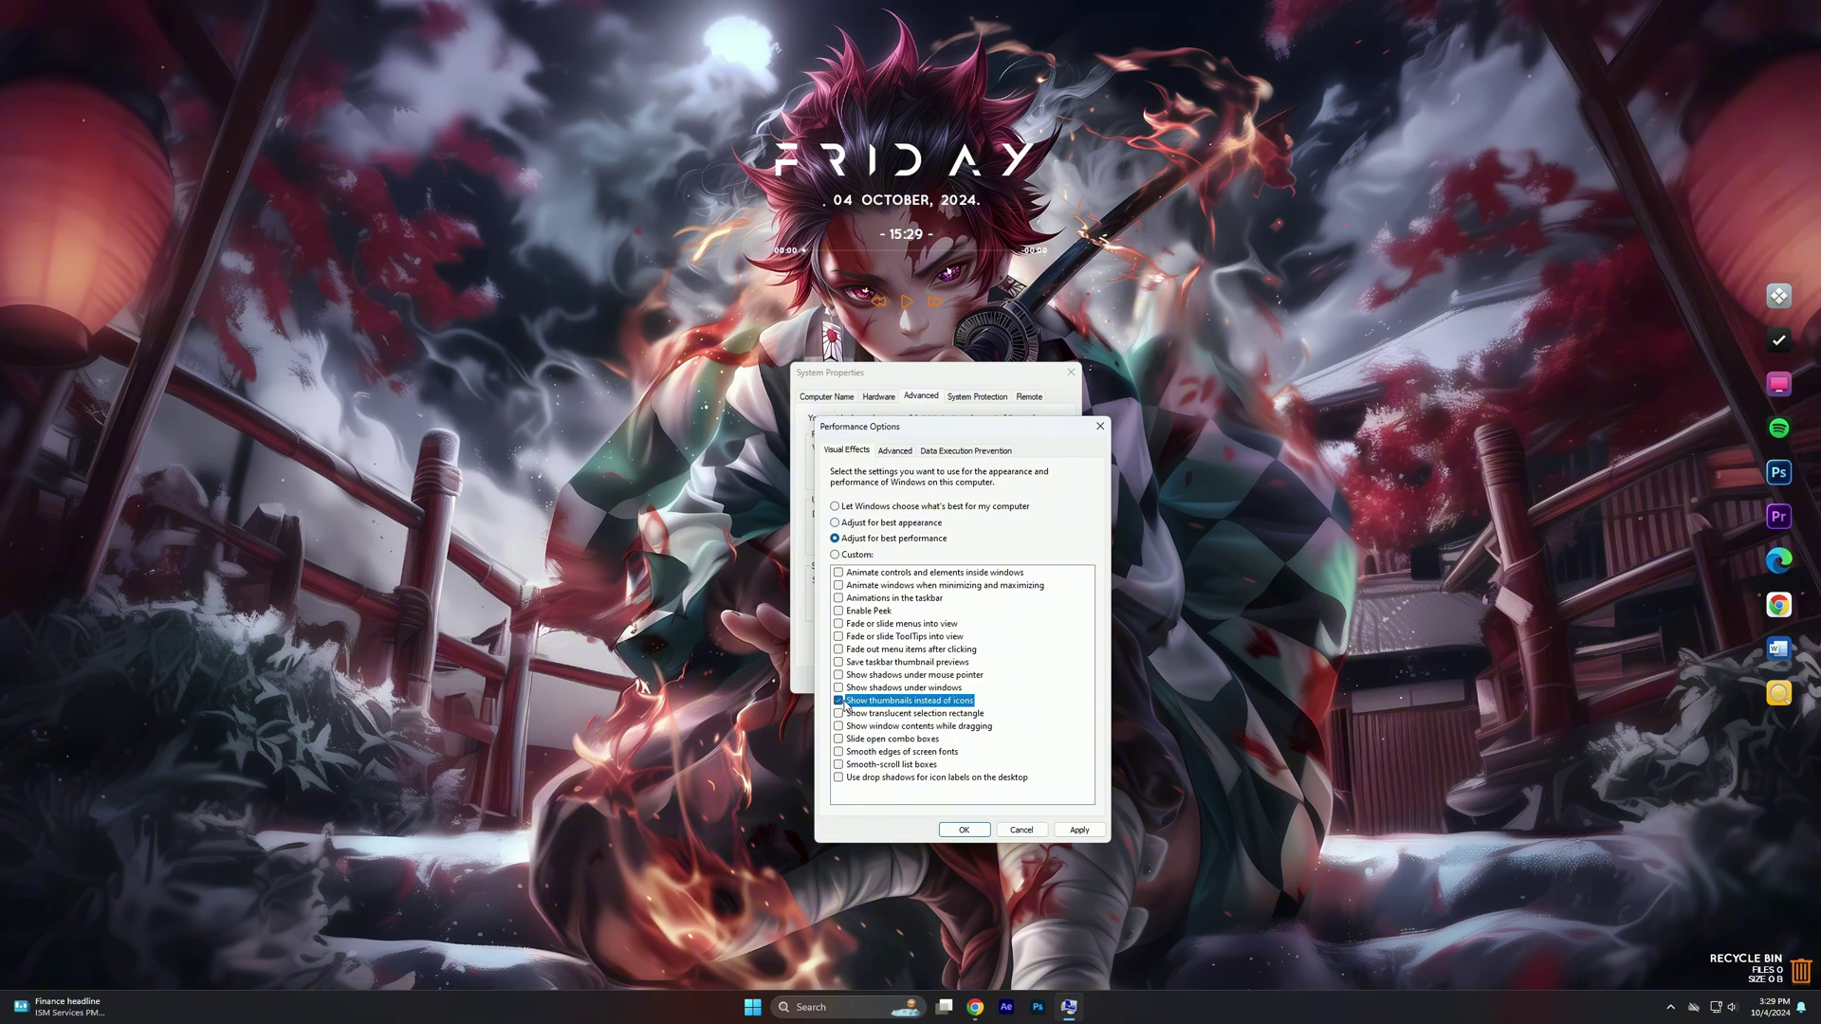
click(838, 754)
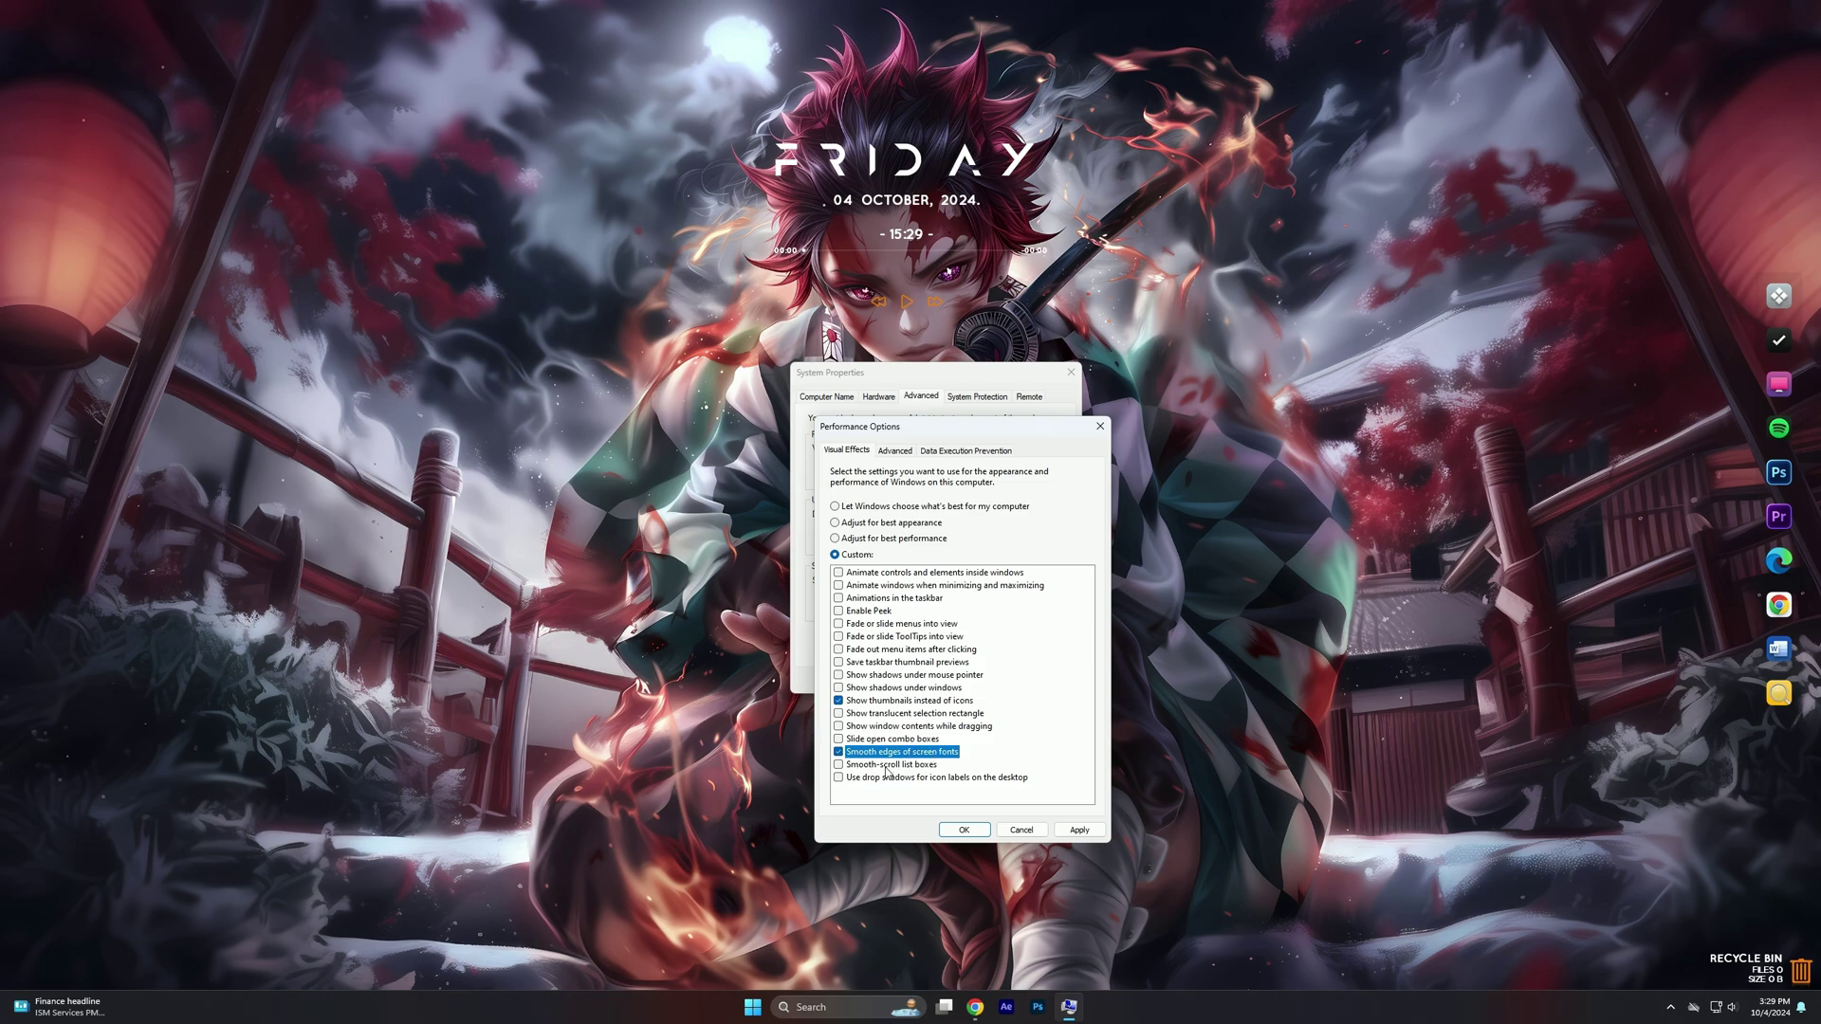
click(1081, 831)
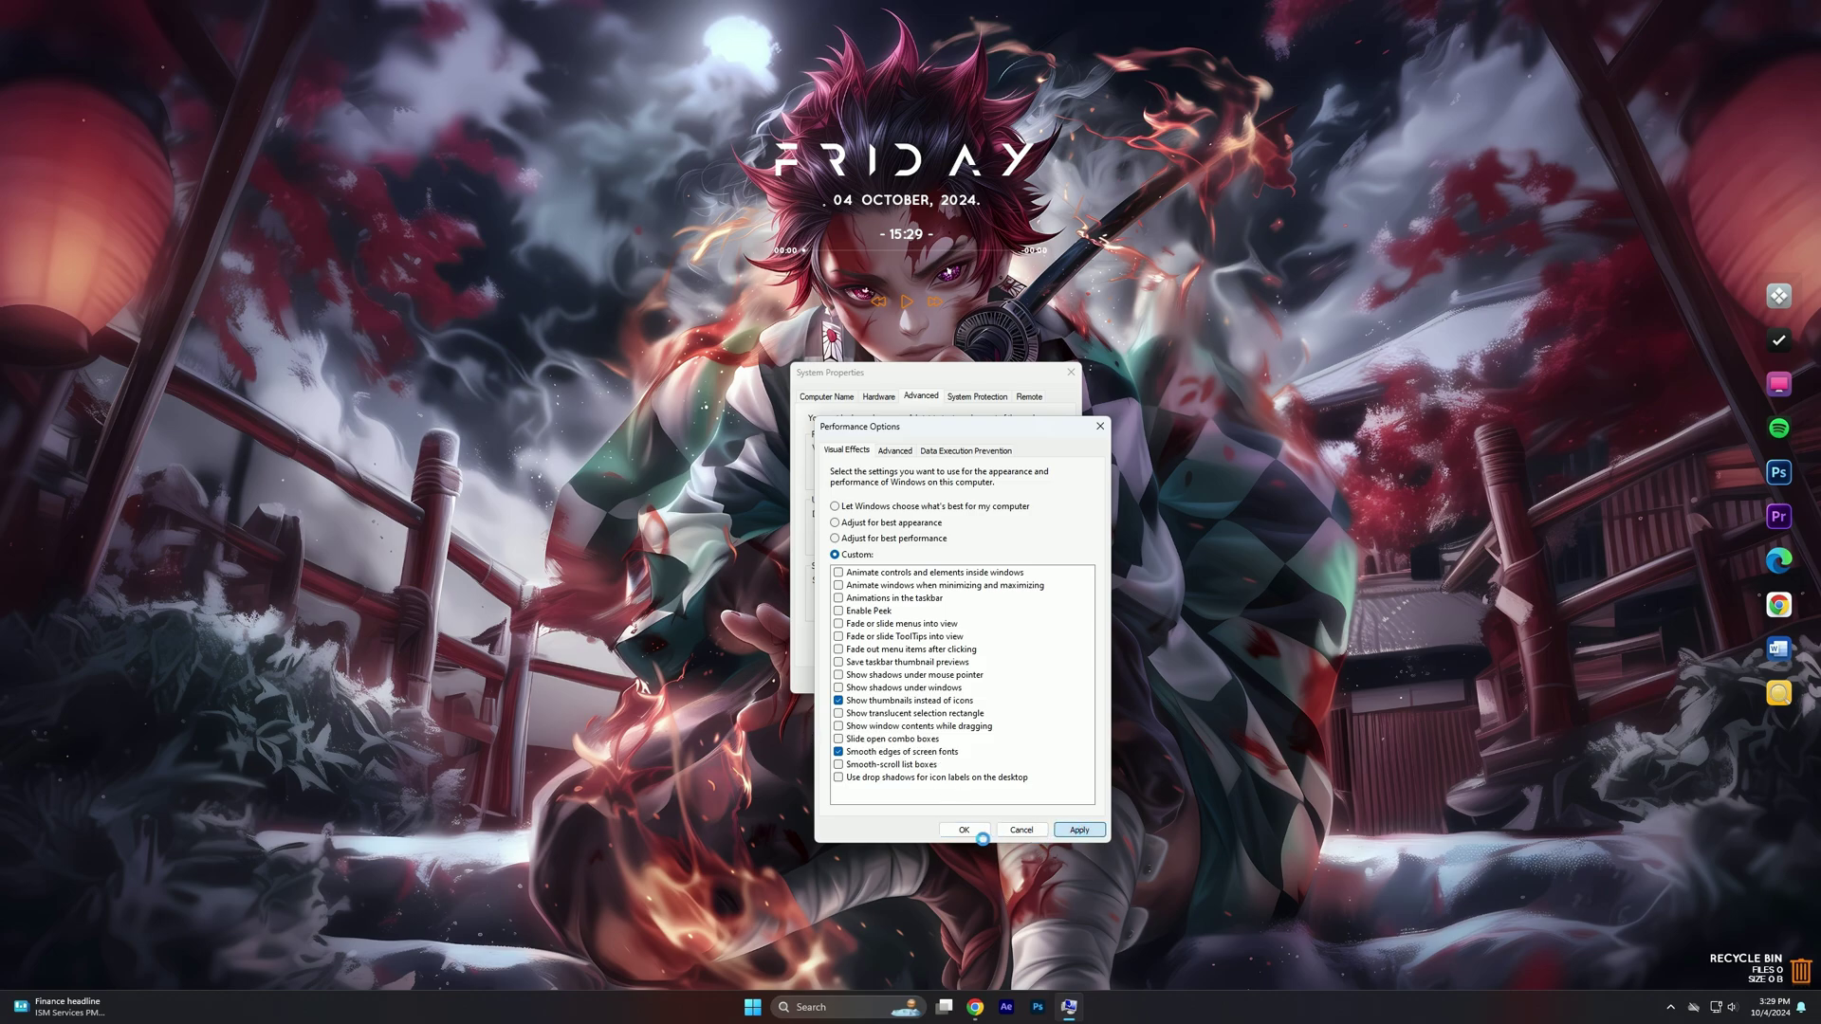
click(962, 831)
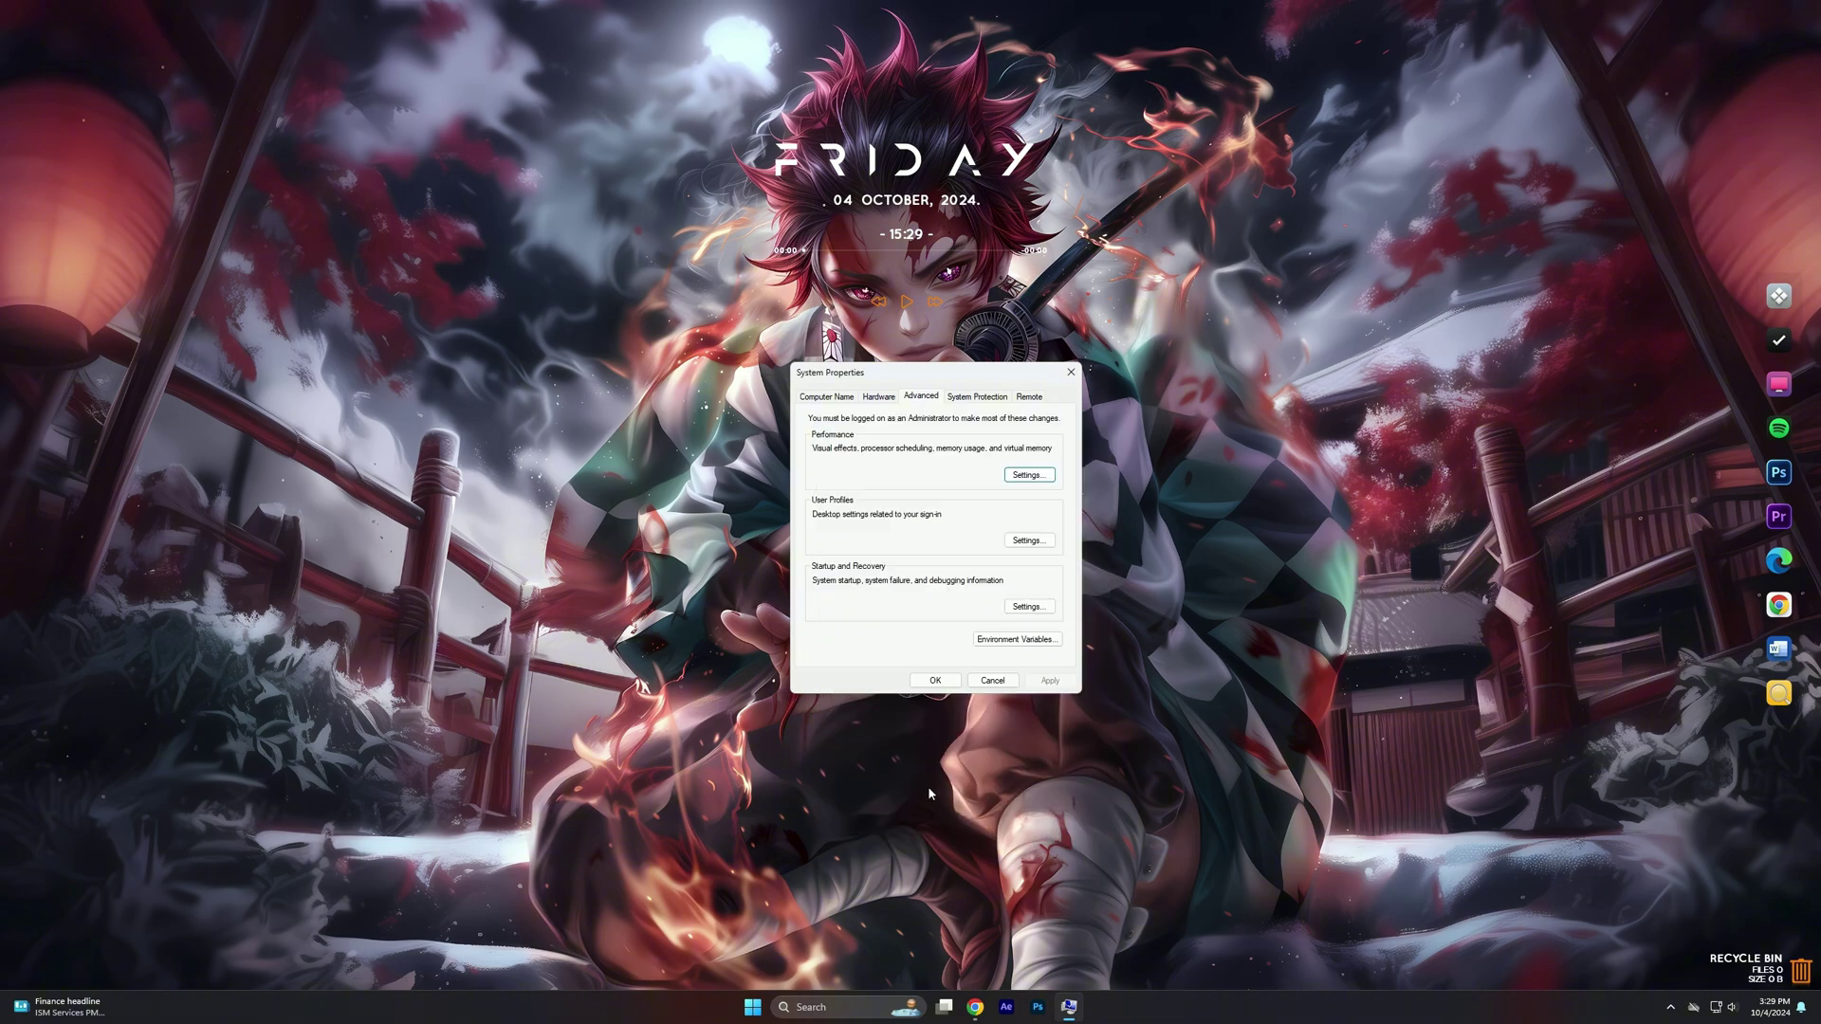
click(936, 680)
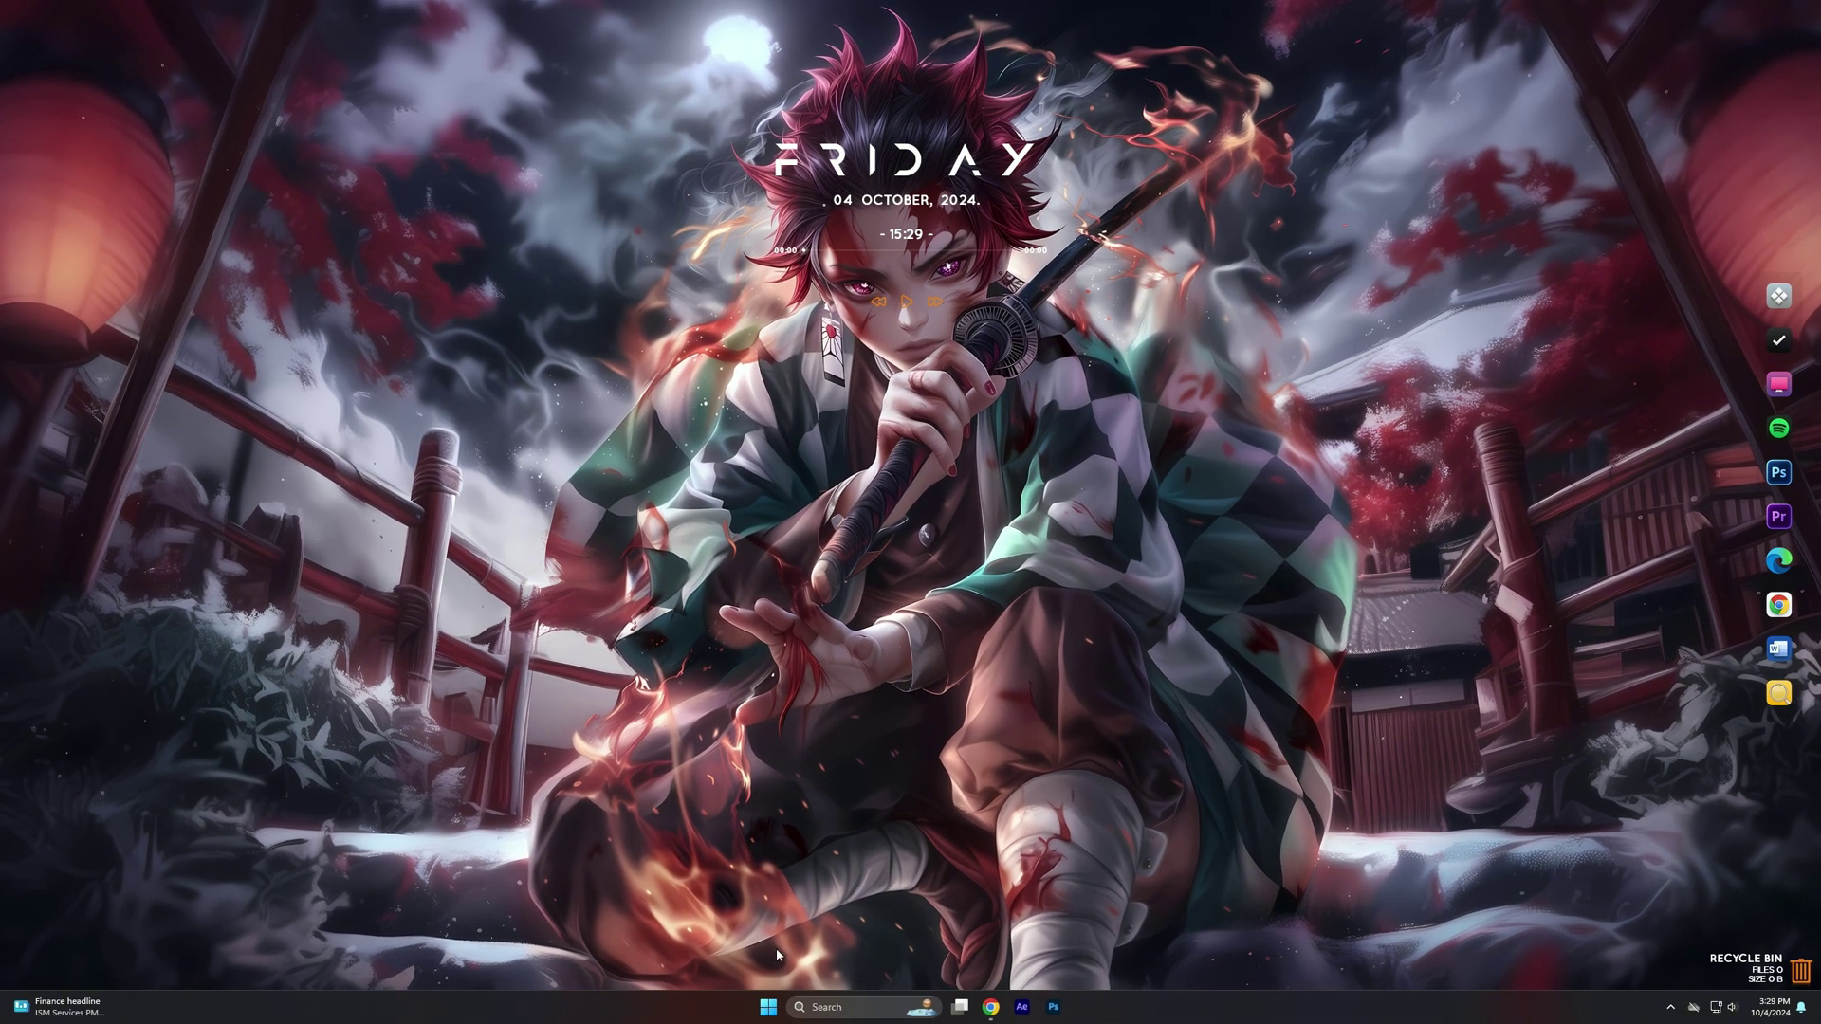
Search Windows for "system configuration" and open the System Configuration utility
key(super)
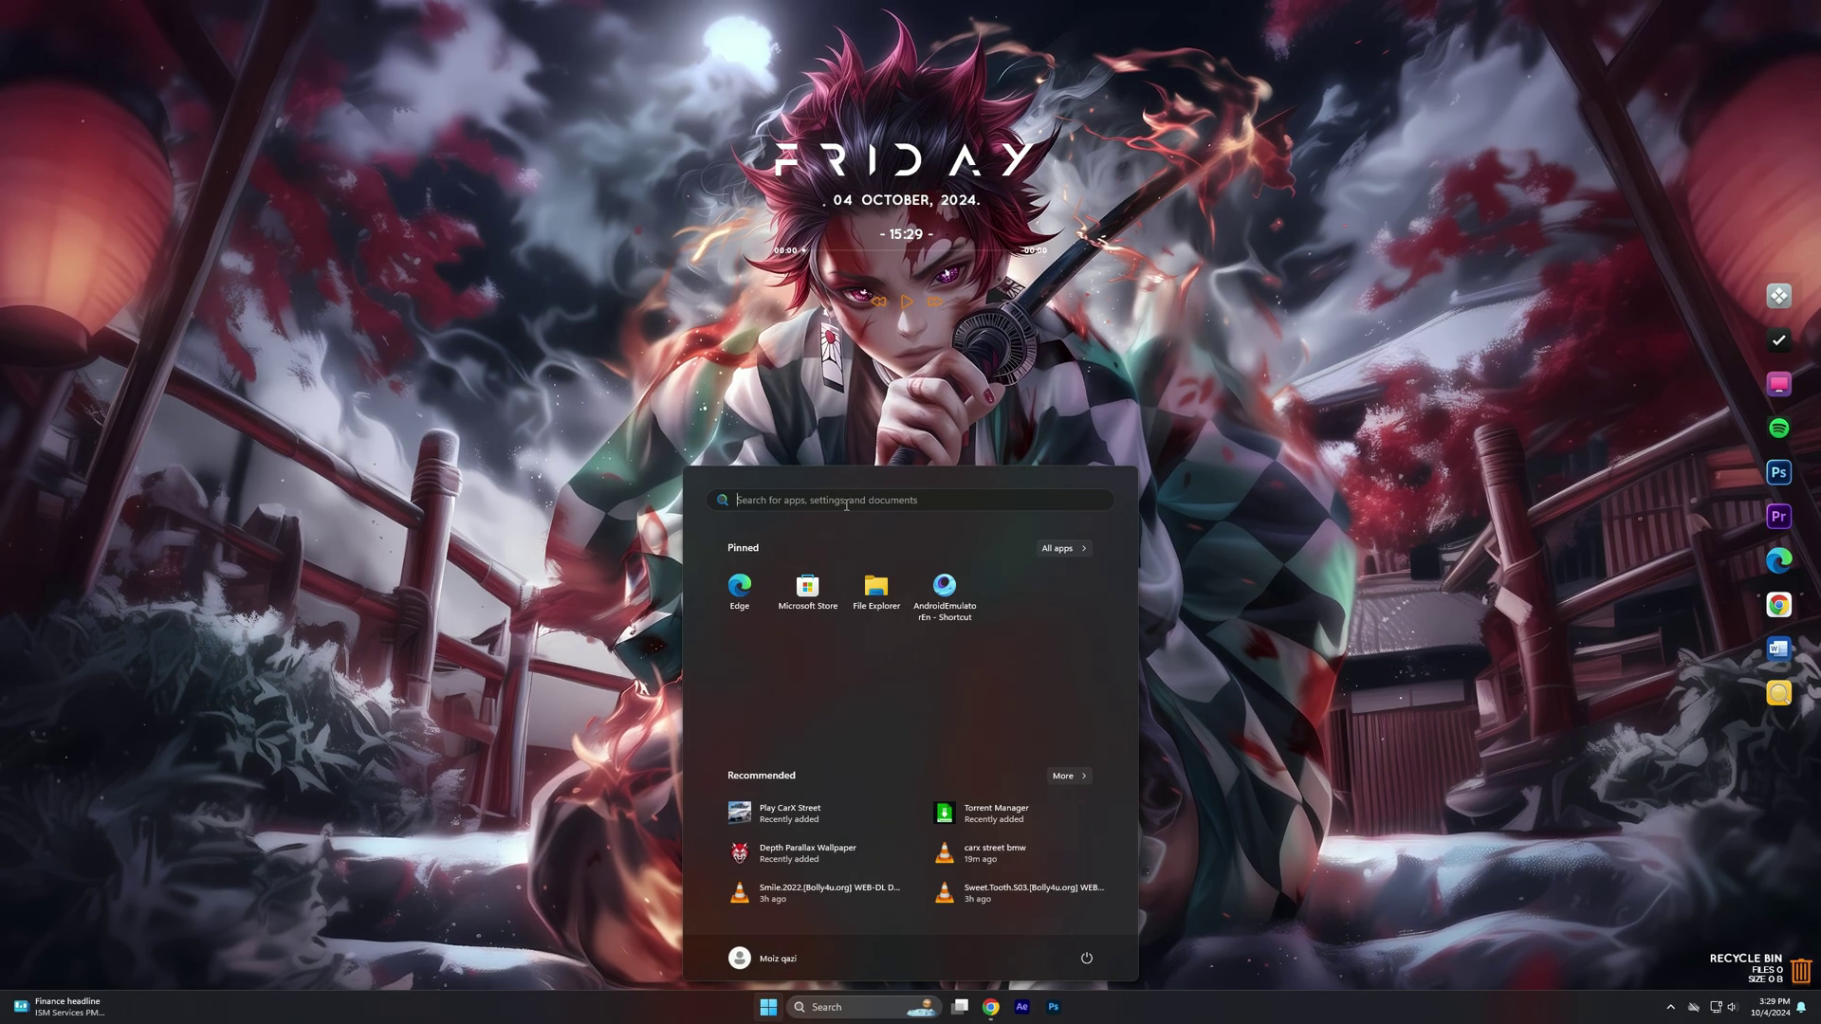
click(847, 508)
text(steamy)
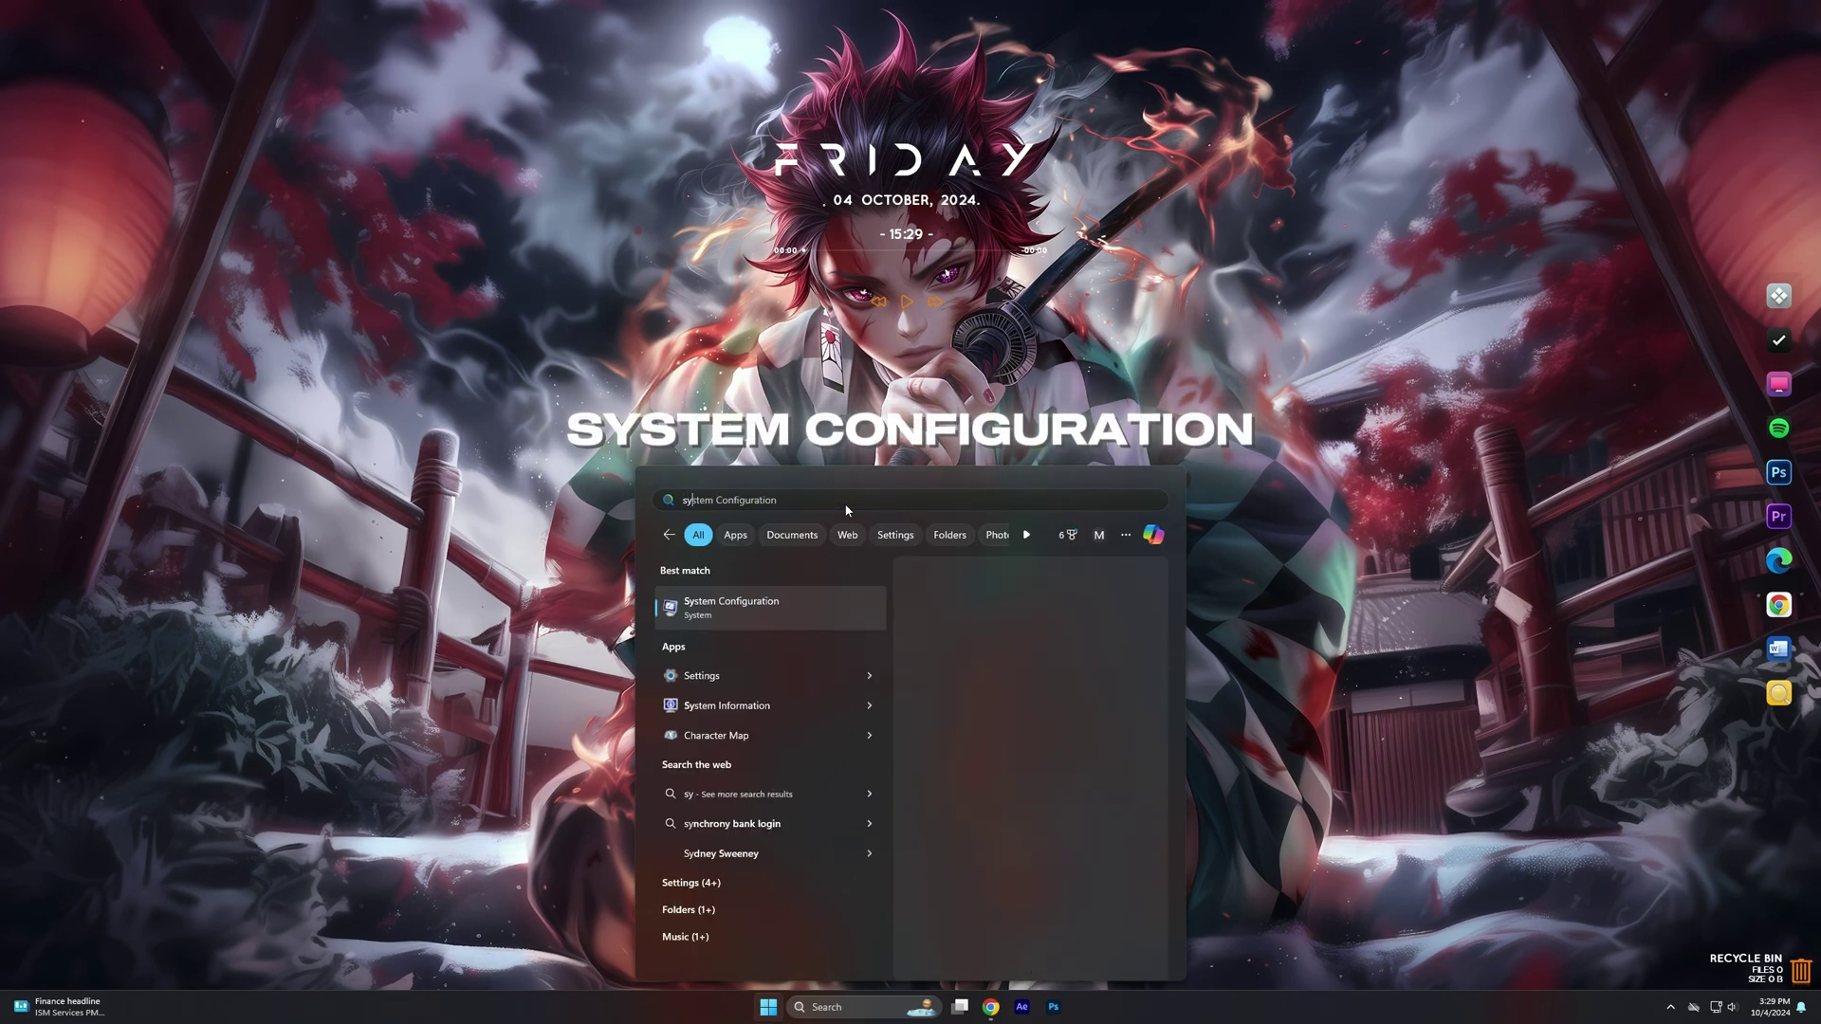
text(stem )
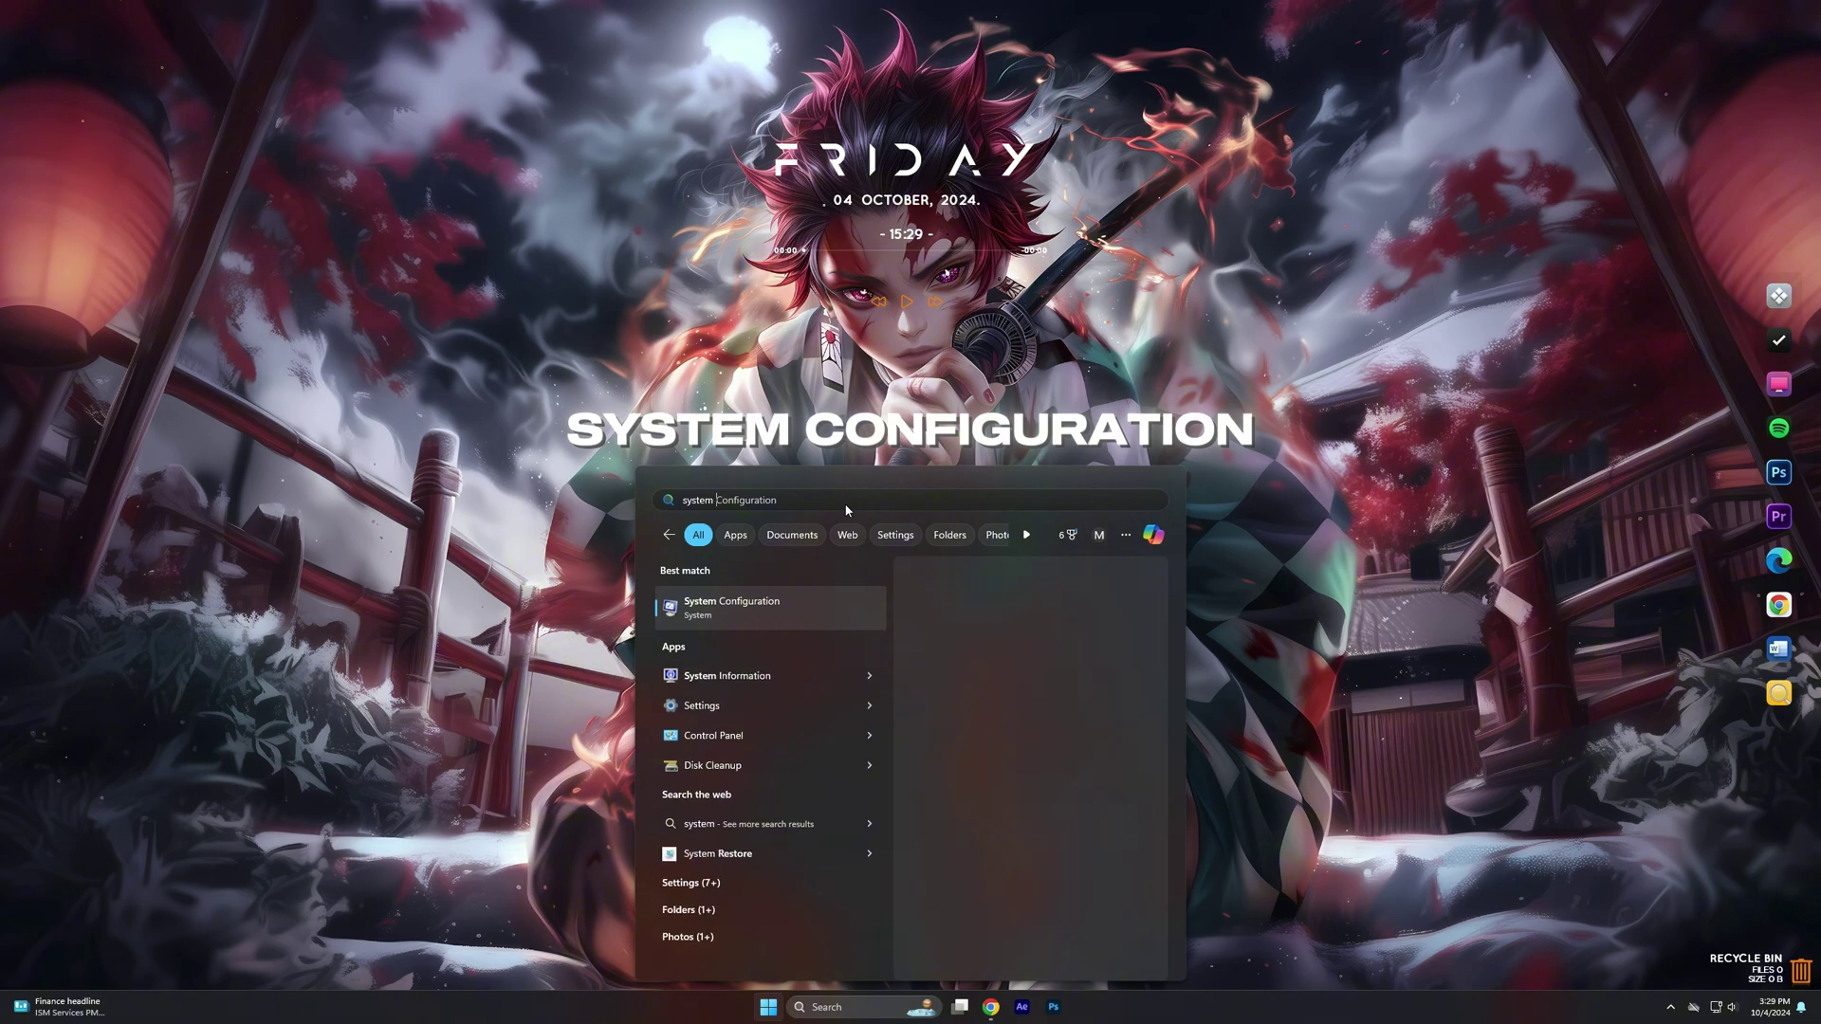
text(confi)
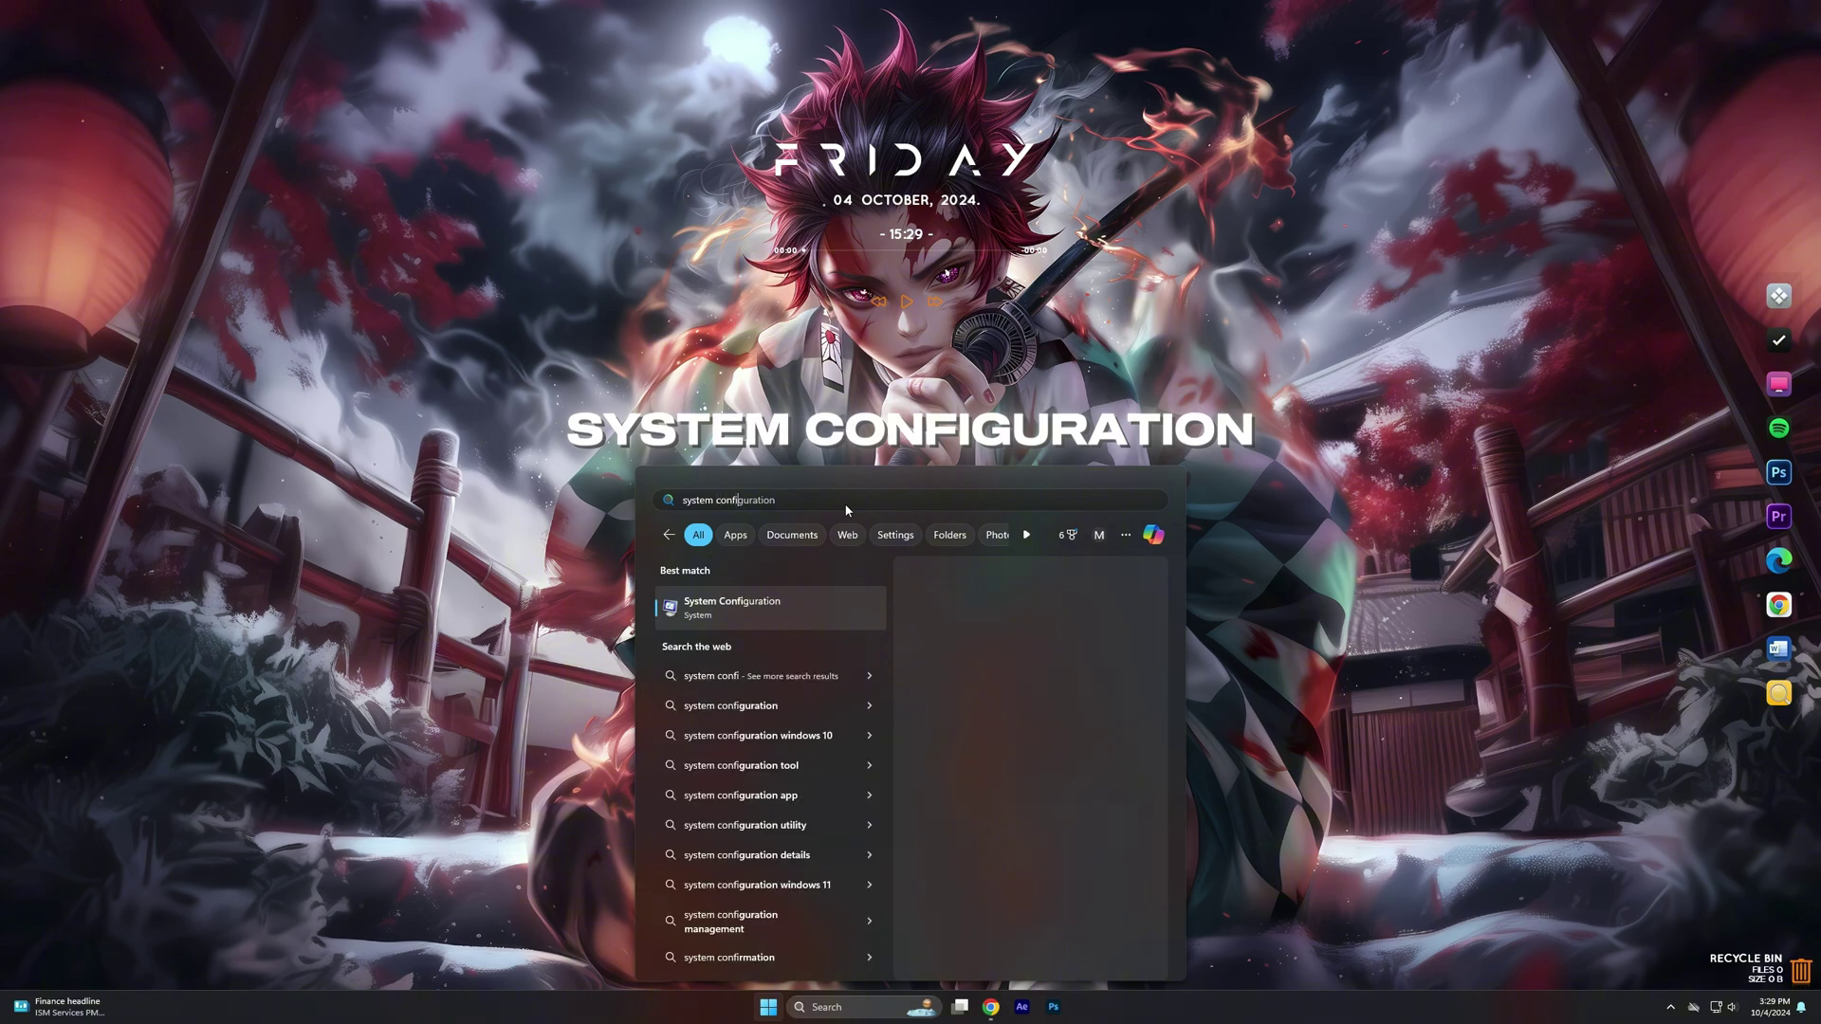
text(guration)
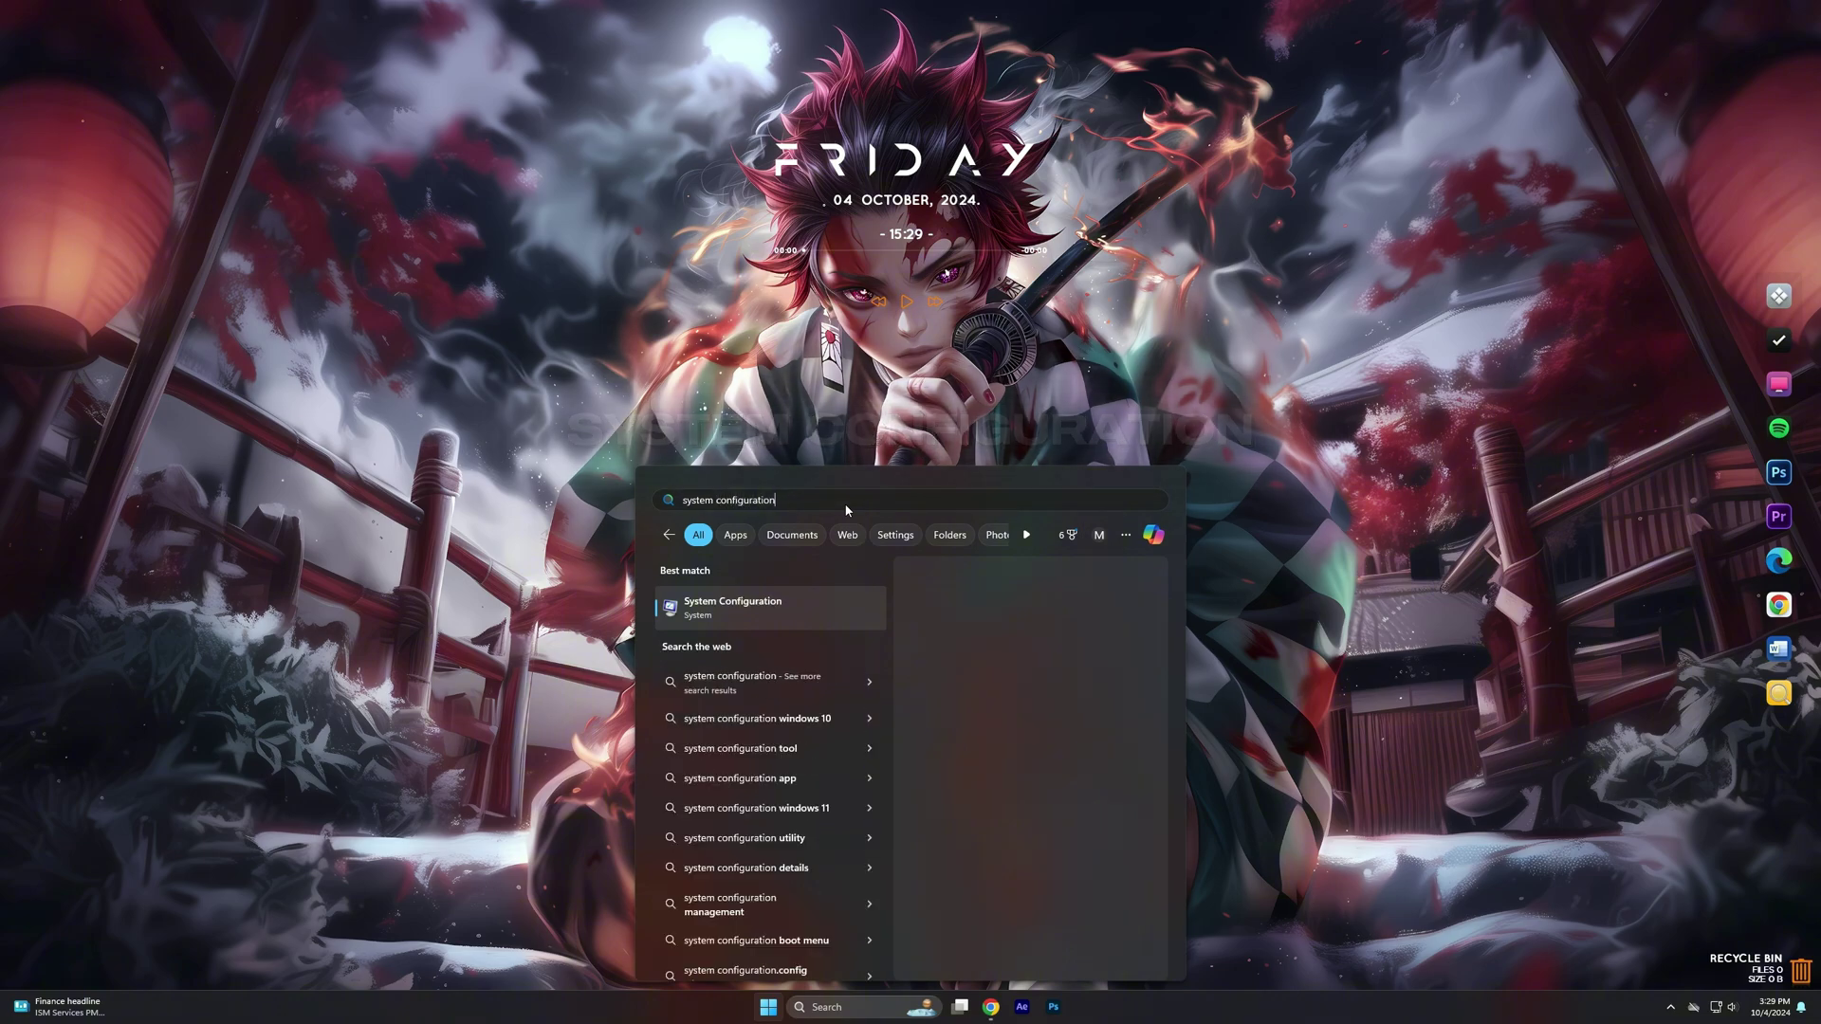
click(731, 607)
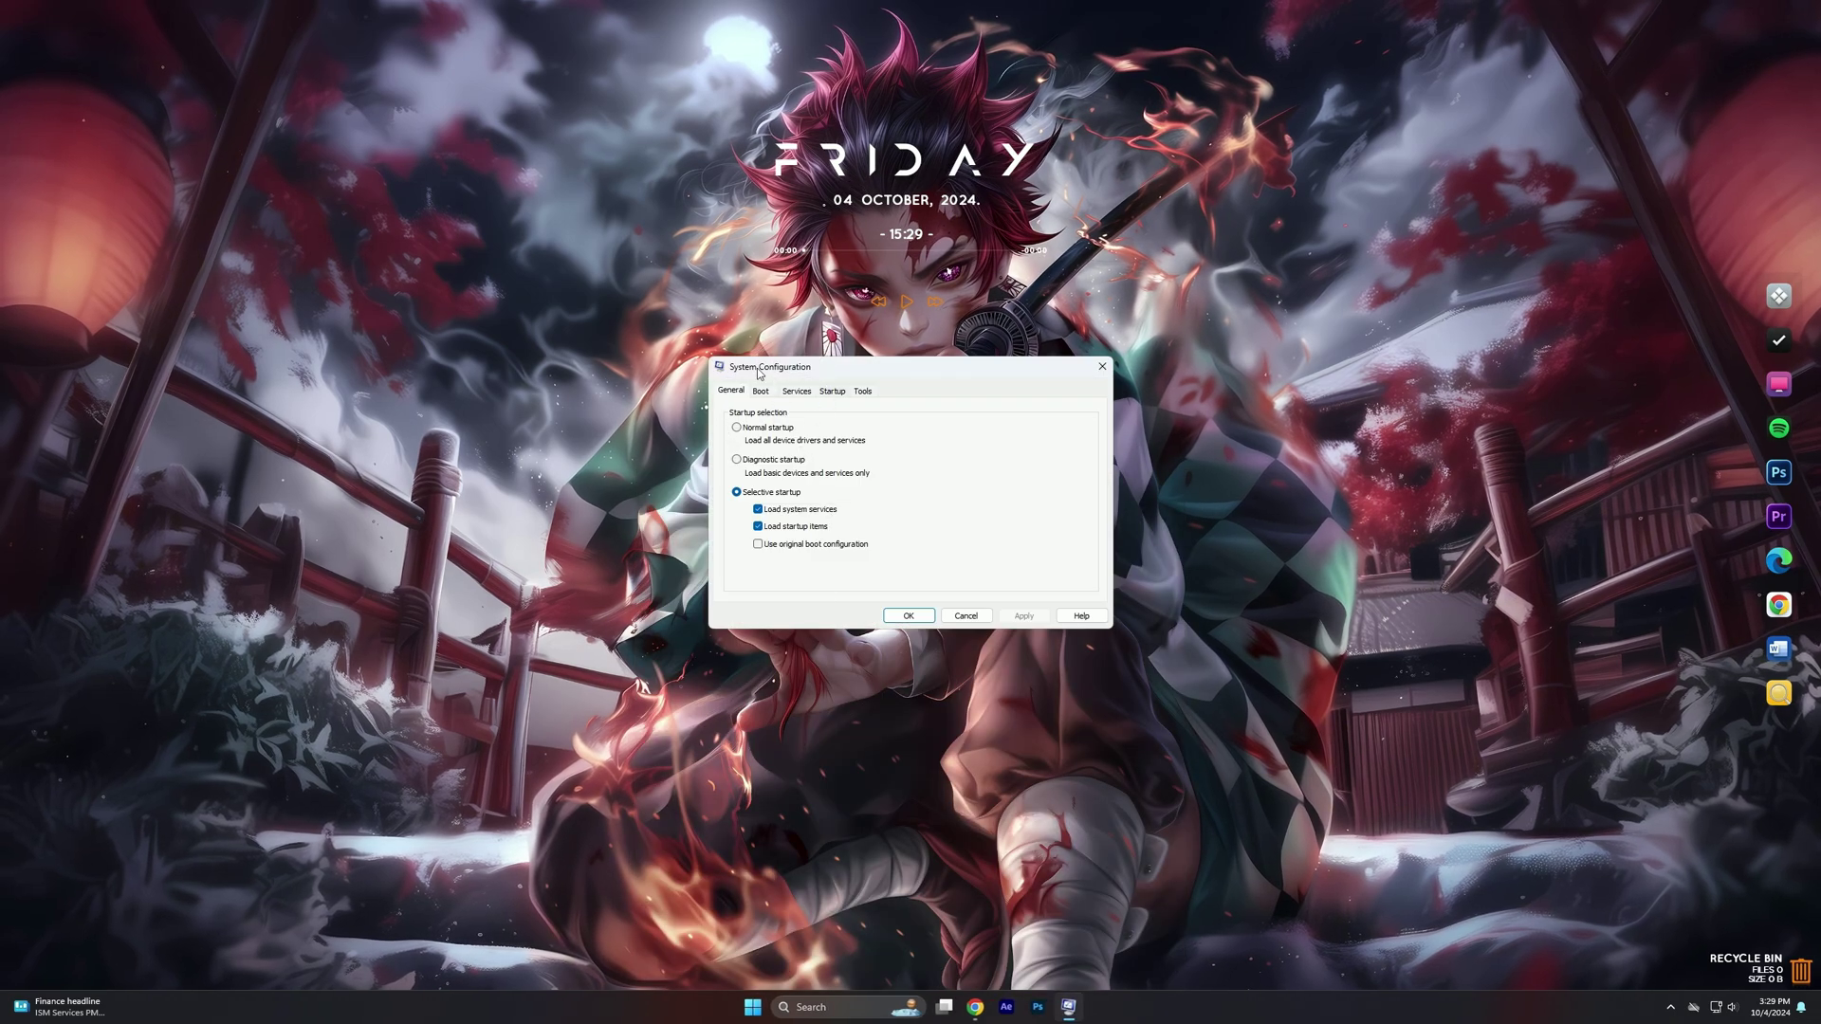
Set the number of processors to 12 in the advanced boot options, apply the change, and exit without restarting
click(761, 395)
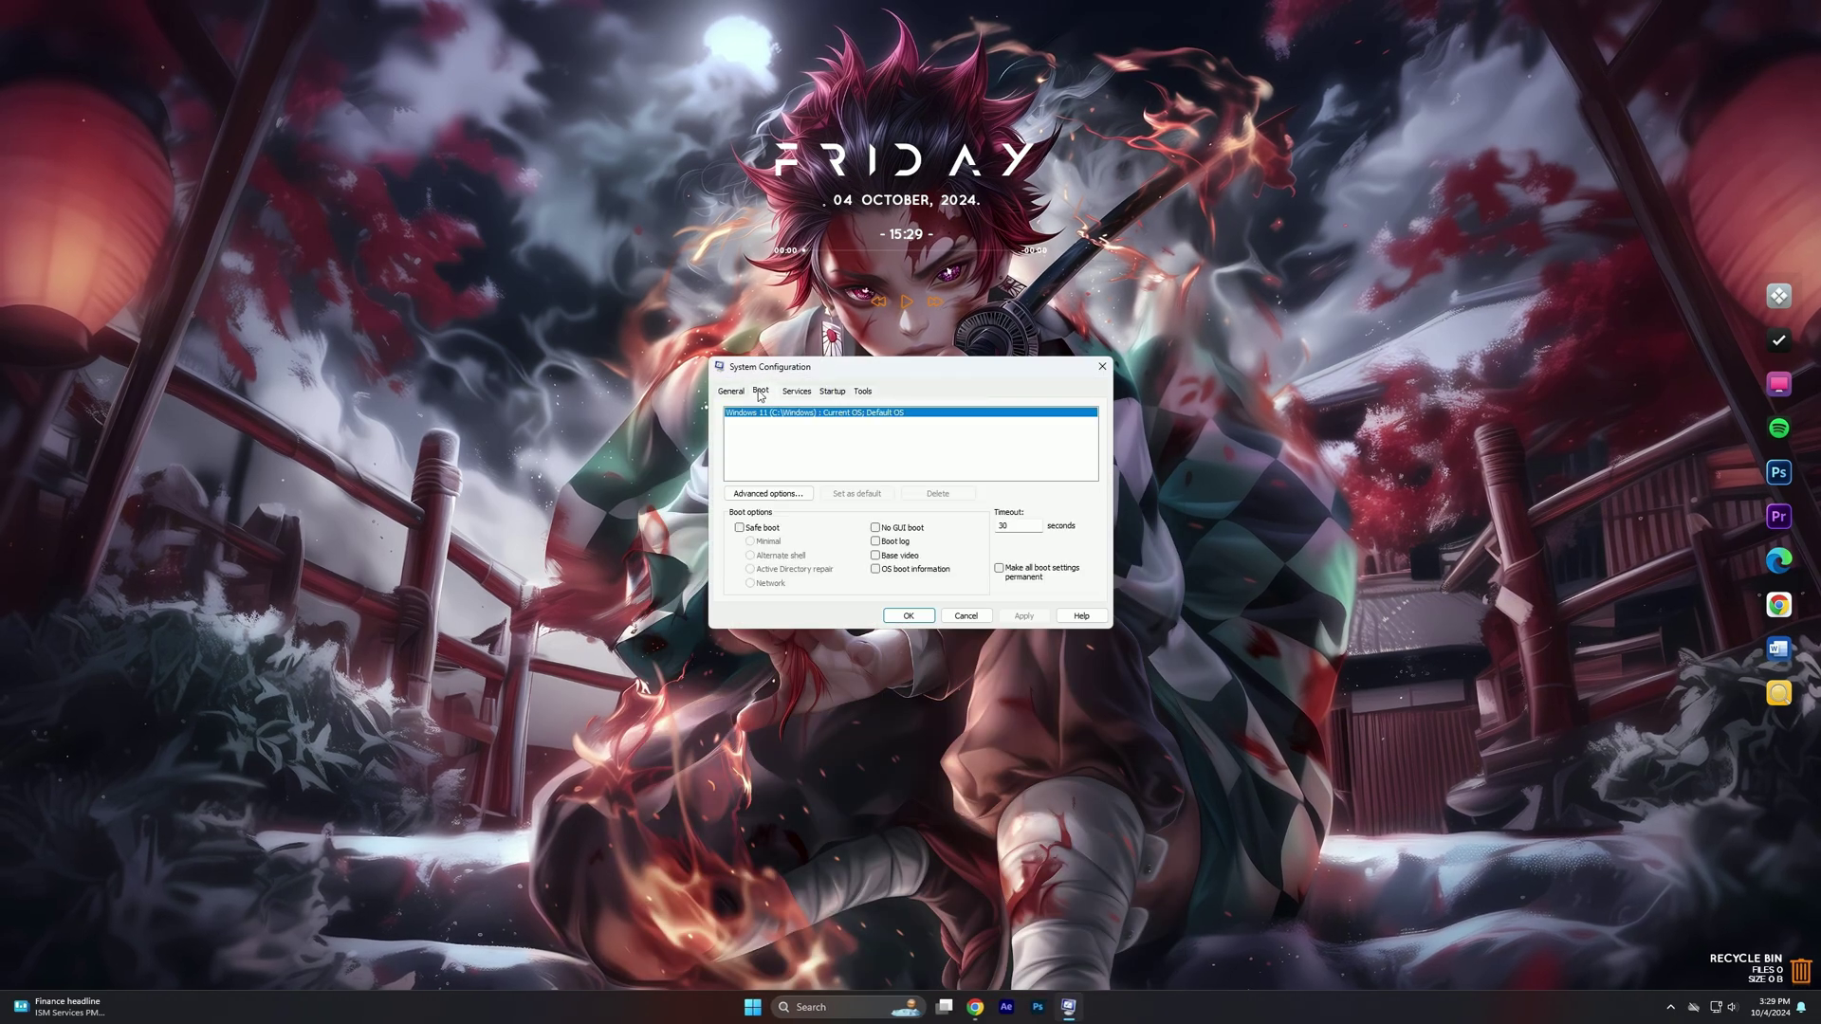
click(781, 501)
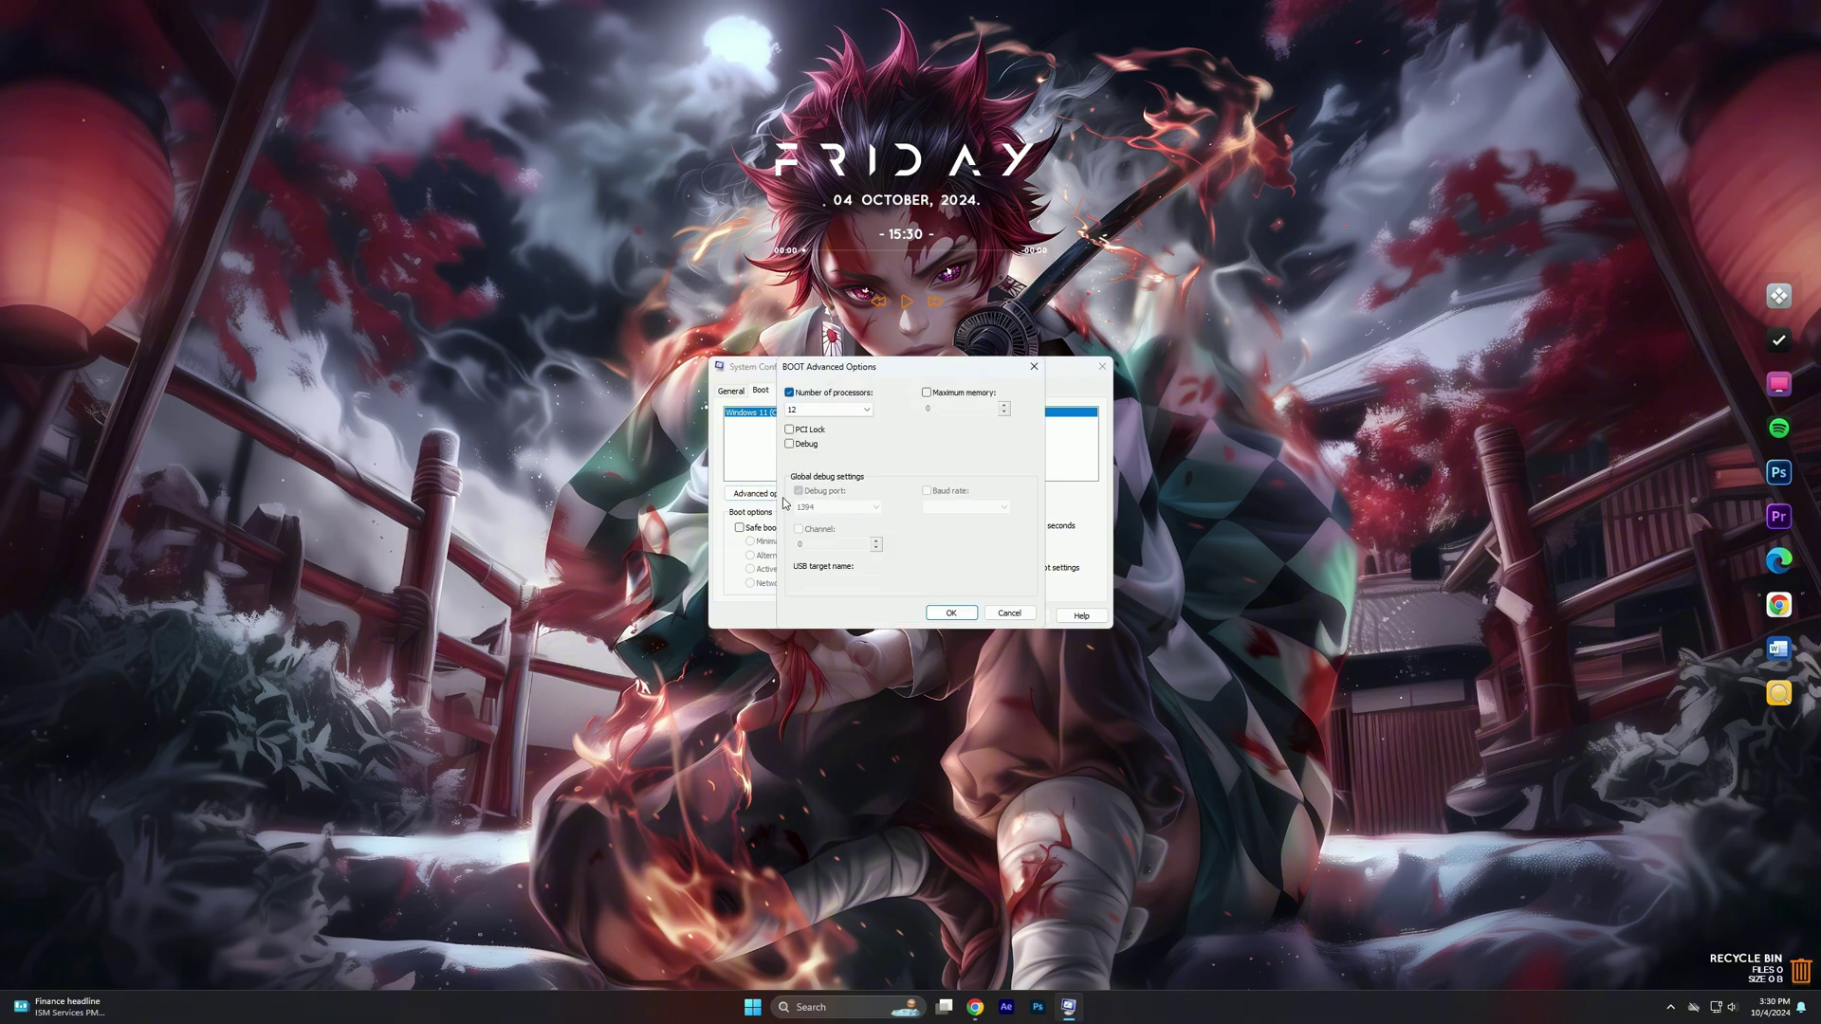
click(788, 392)
click(809, 410)
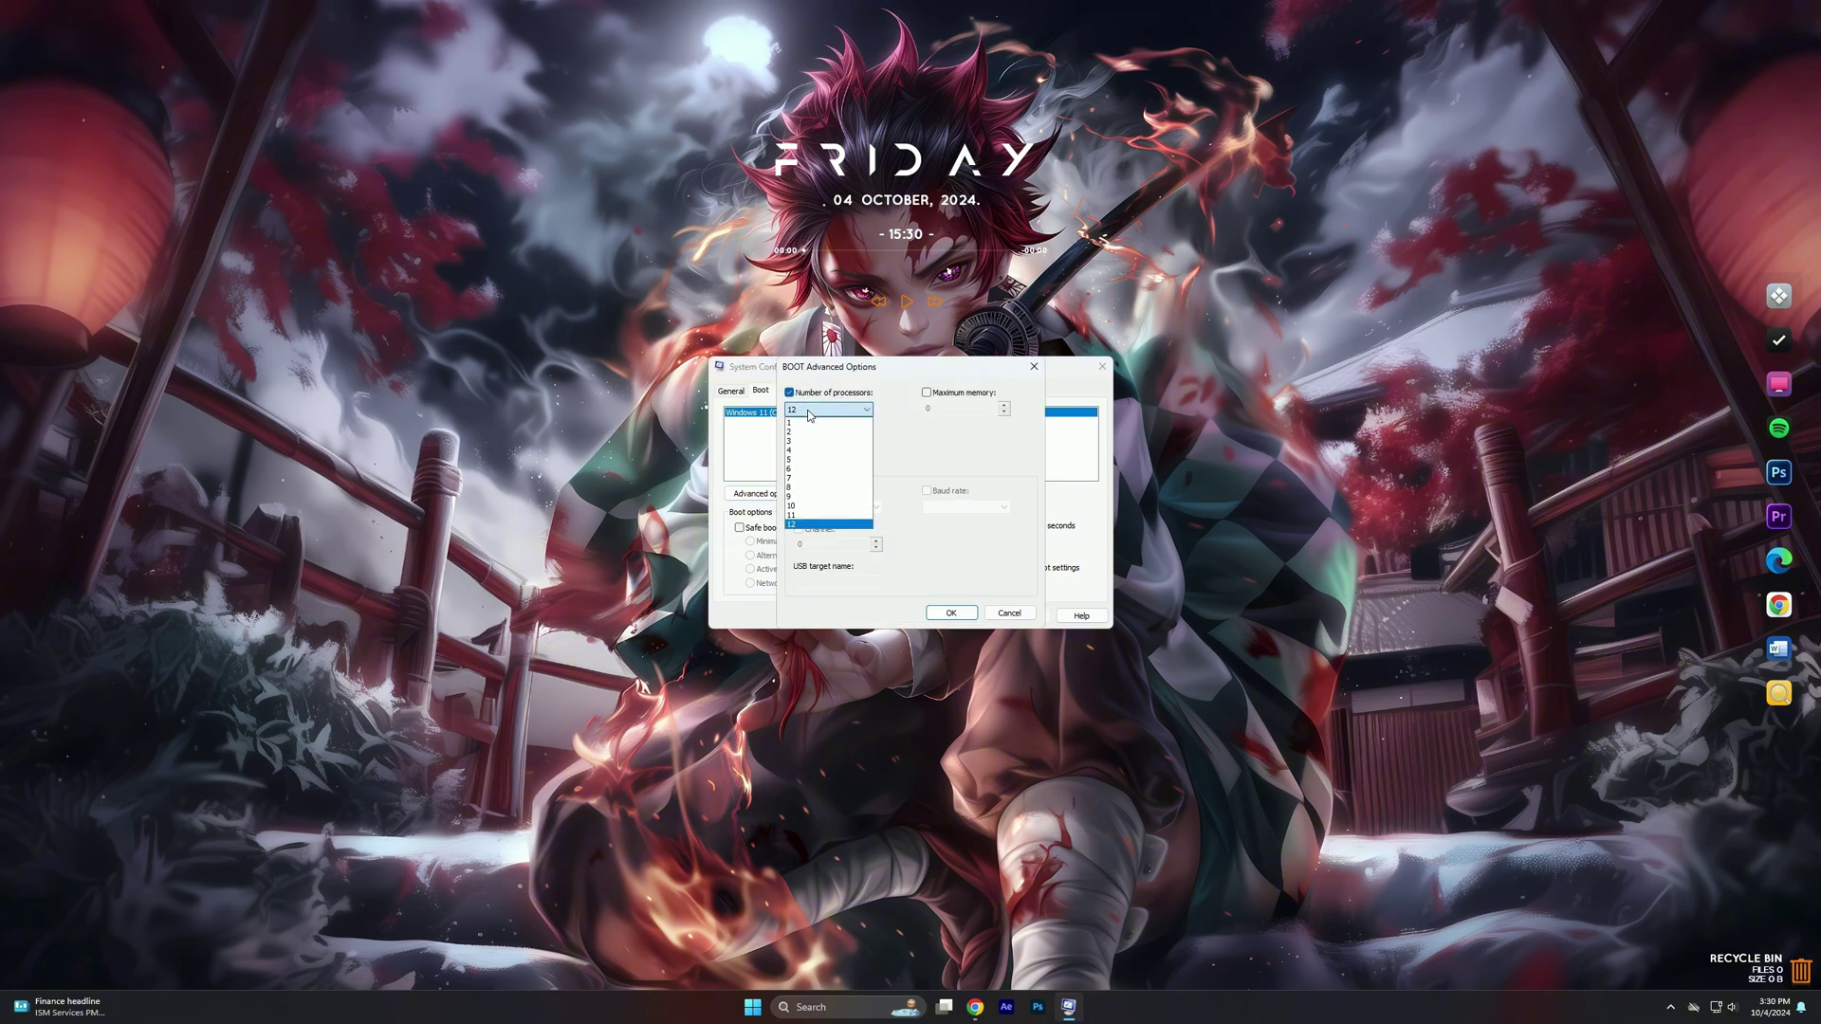
click(797, 525)
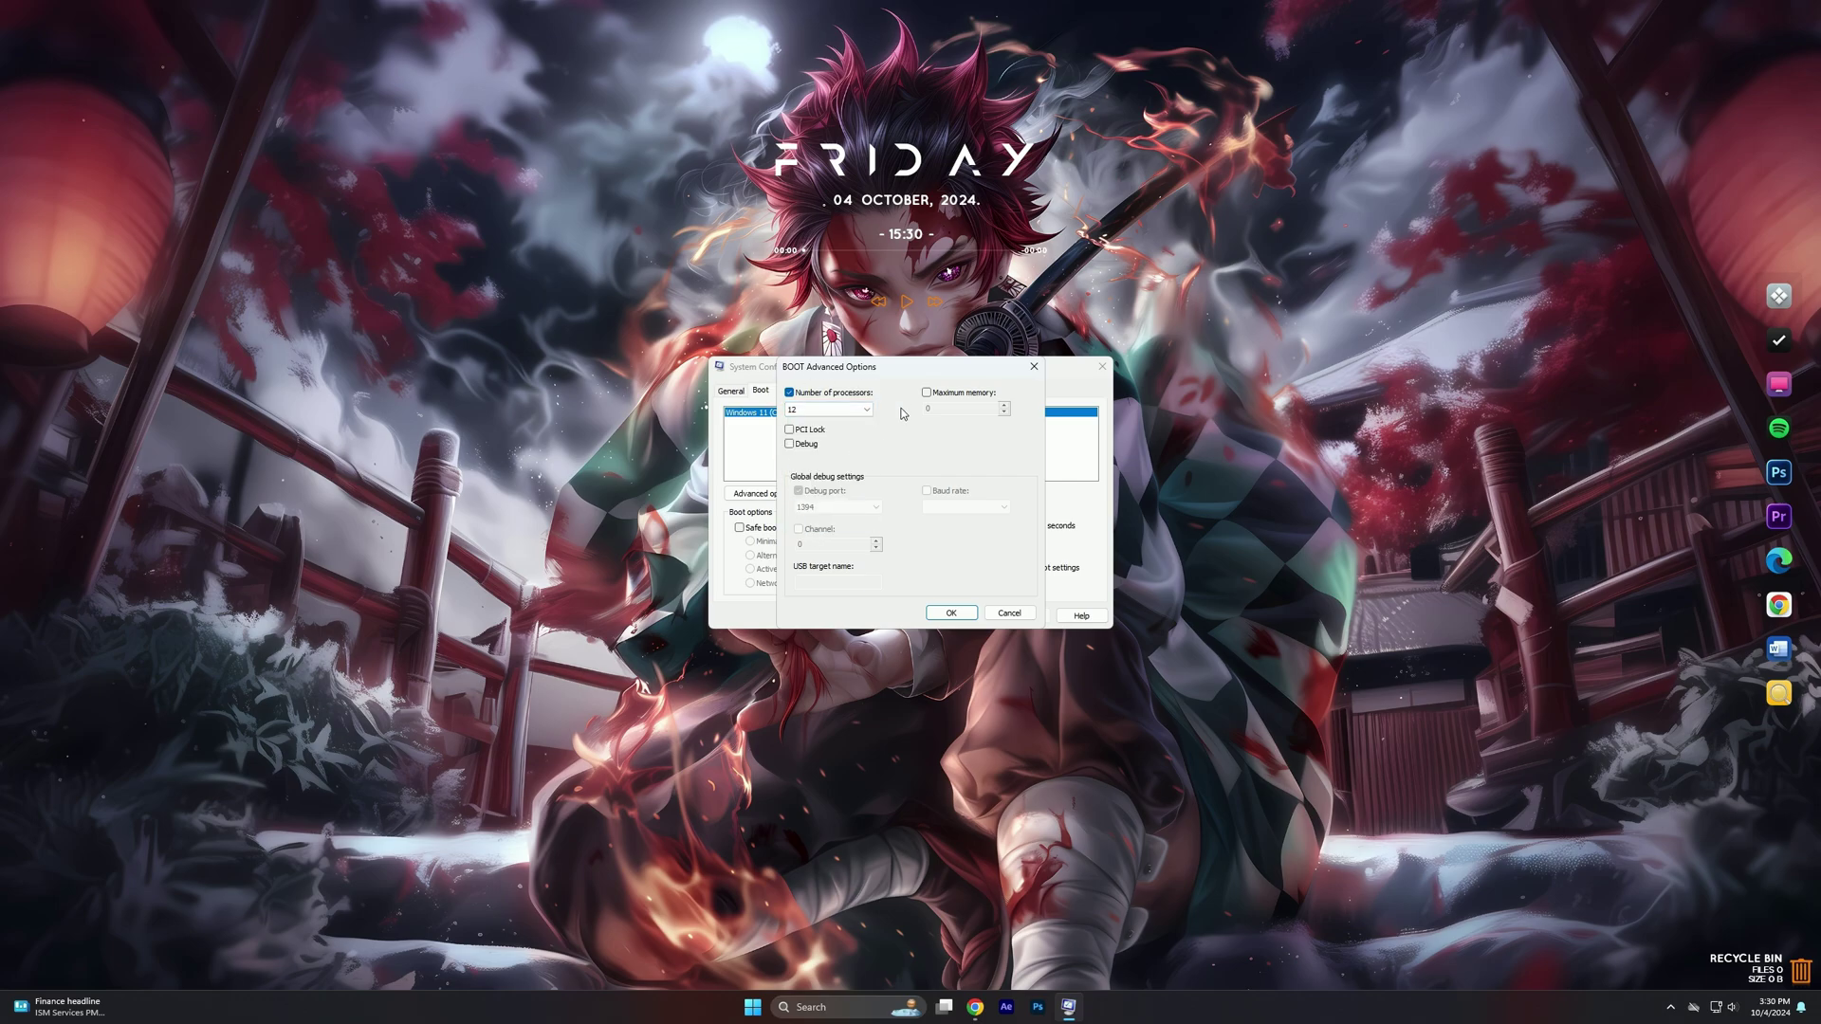
click(964, 617)
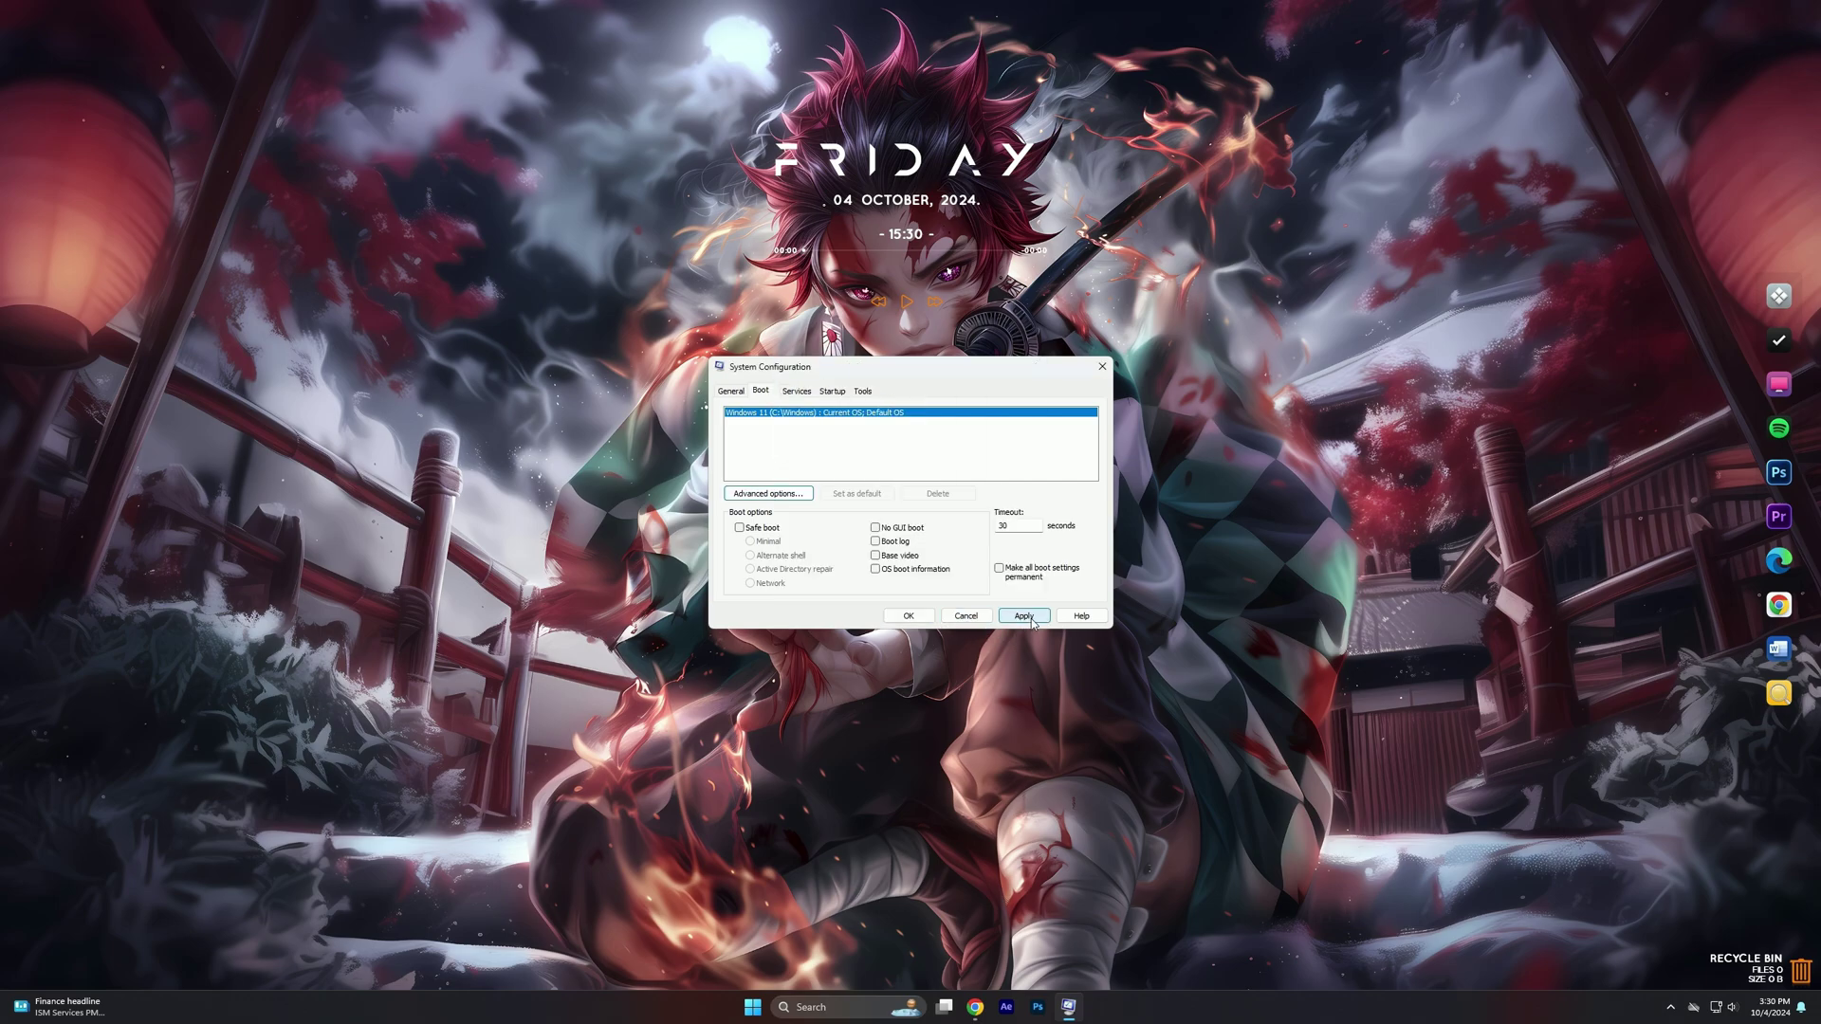
click(905, 616)
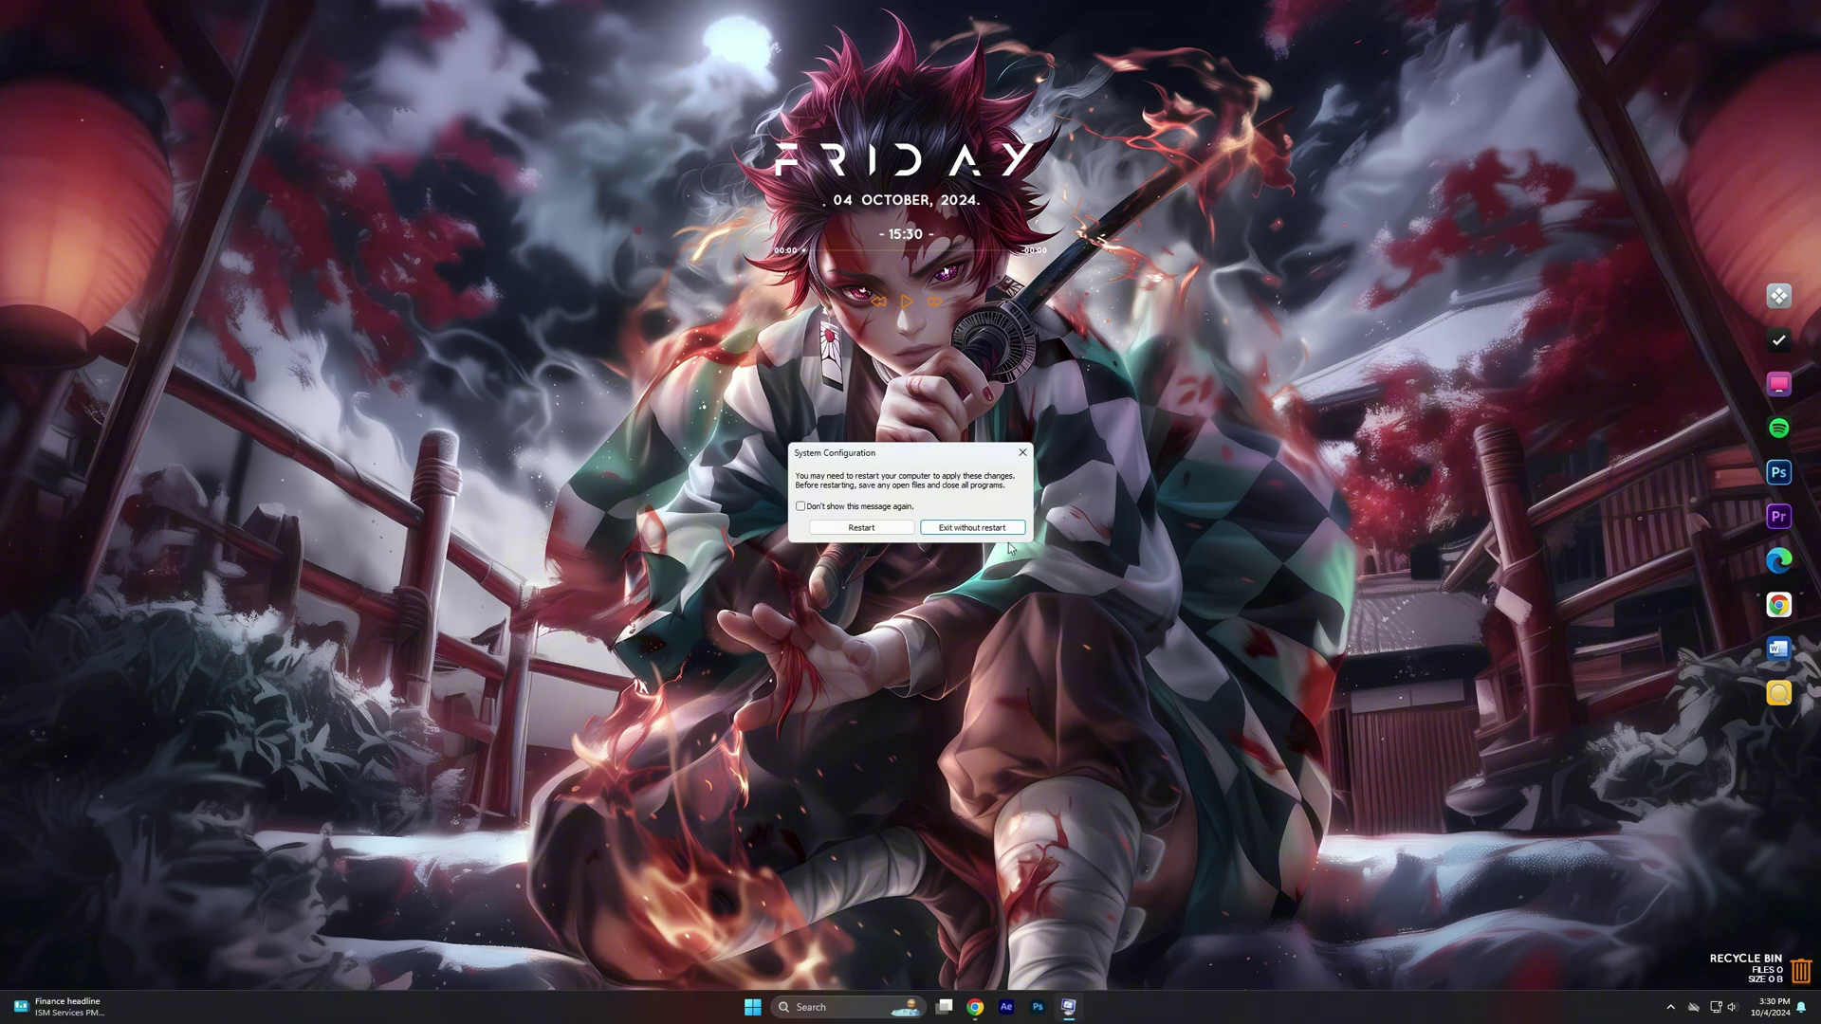
click(973, 540)
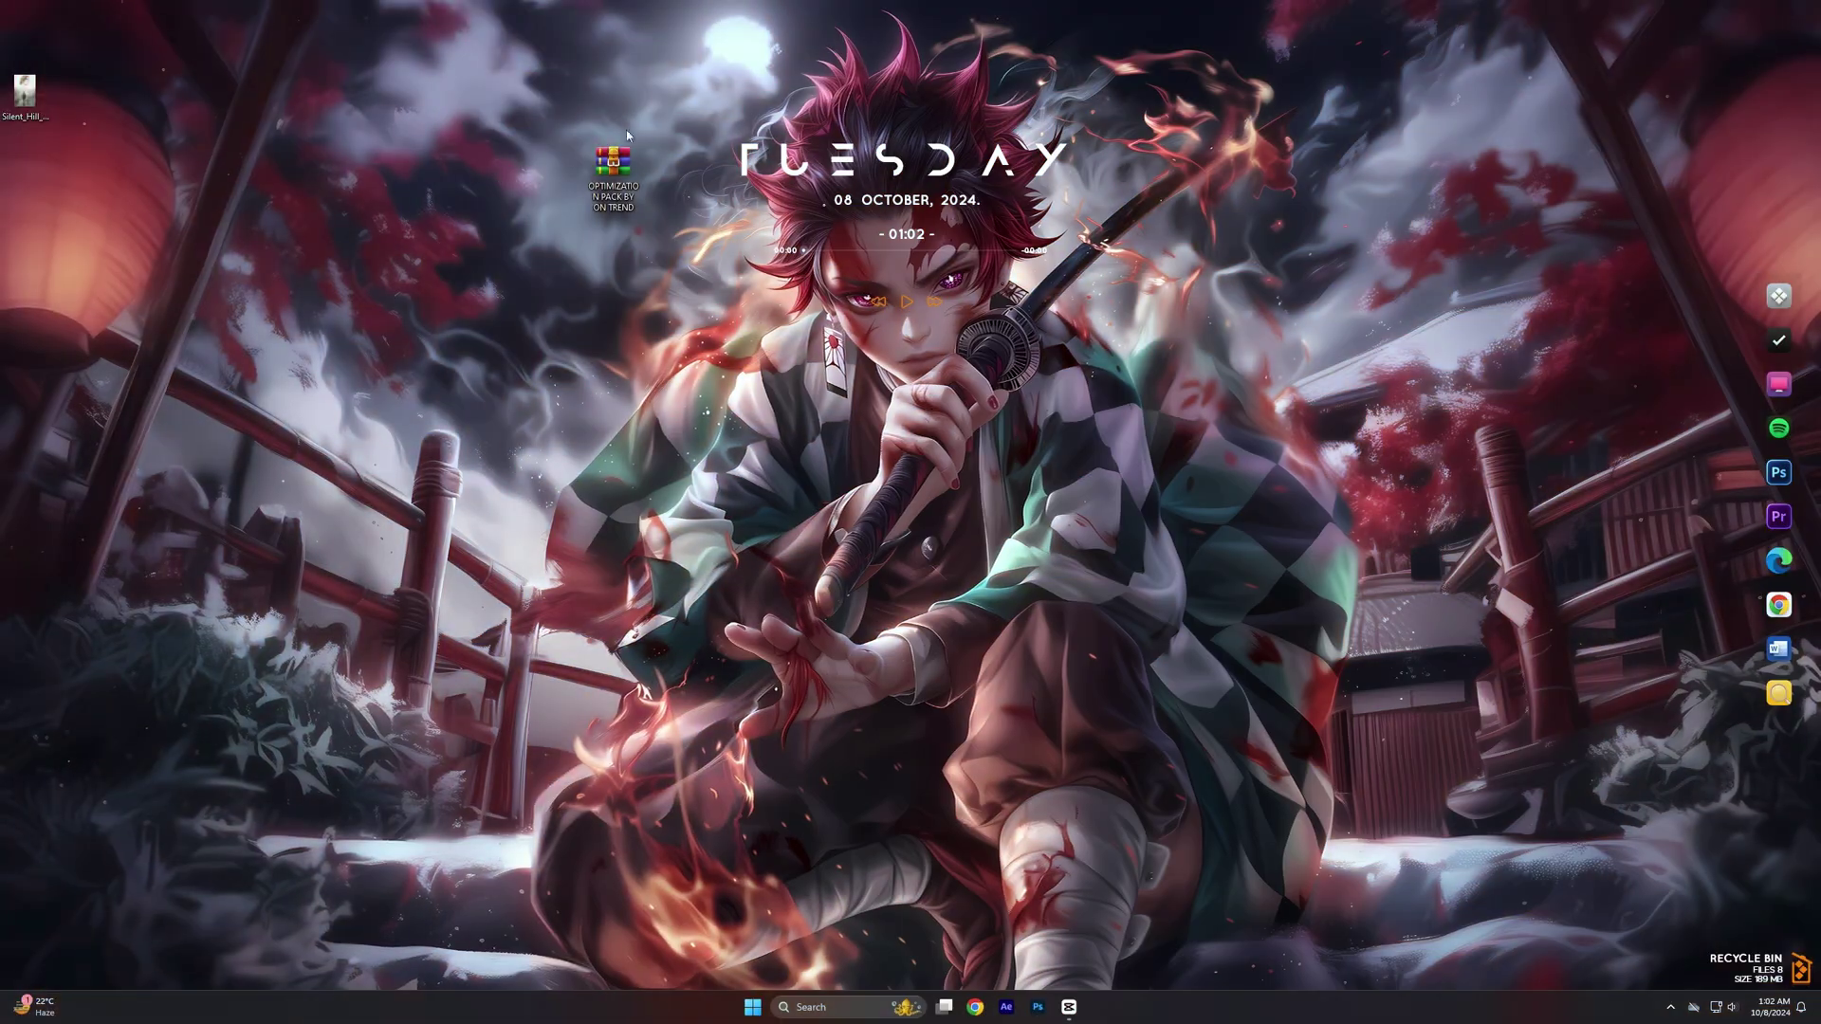
Extract the optimization pack folder from the OPTIMIZATION PACK BY ON TREND archive to the desktop and close WinRAR
drag(605, 237, 536, 214)
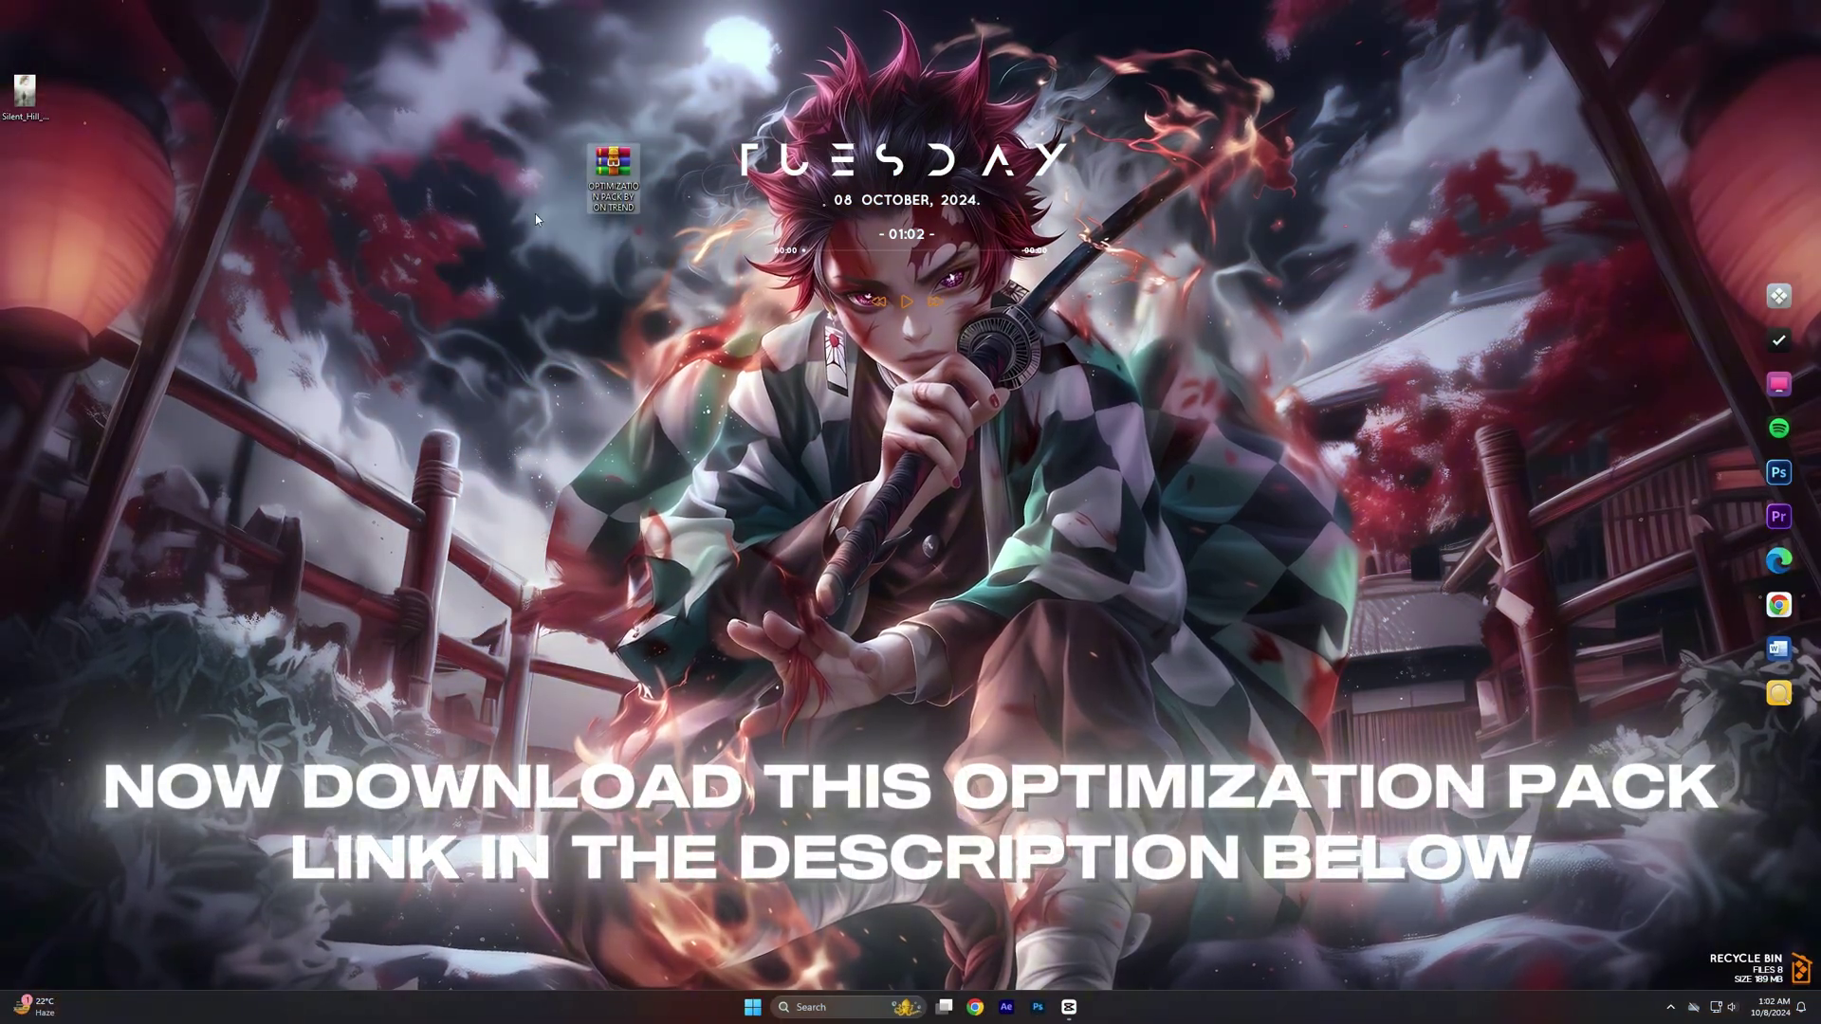
double_click(612, 180)
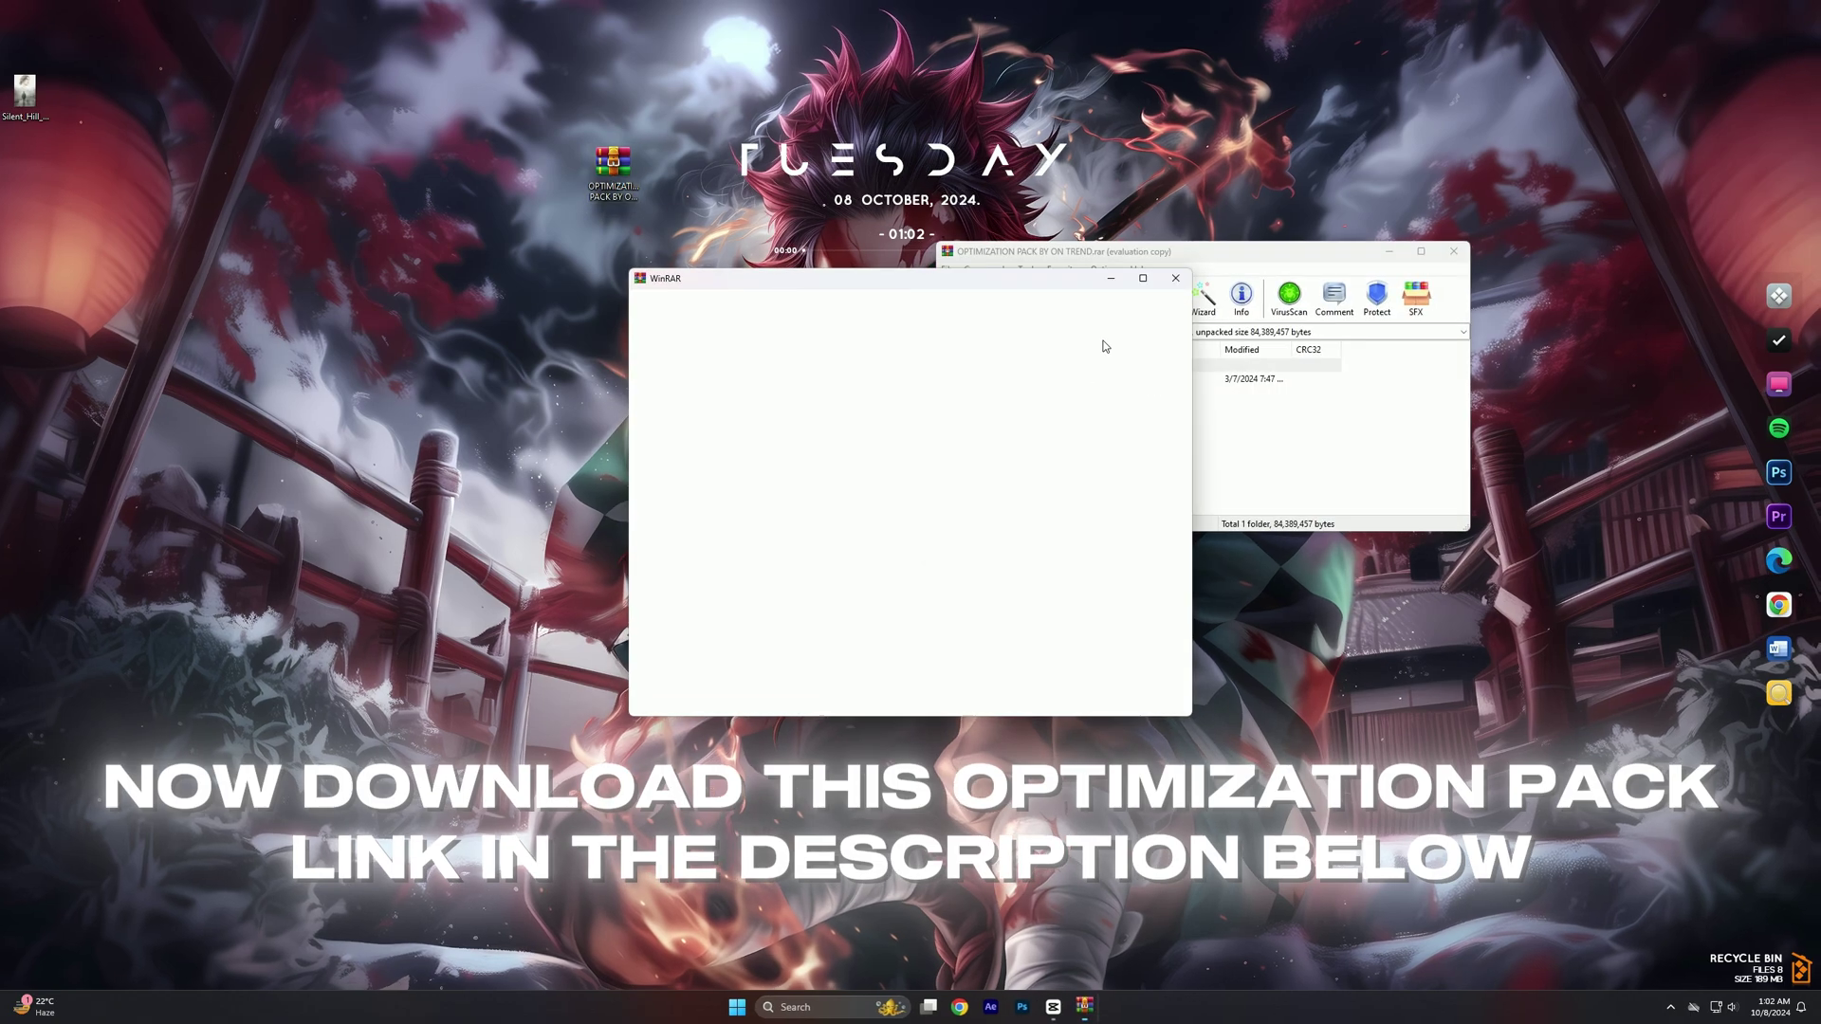
drag(1034, 383, 566, 178)
click(1453, 251)
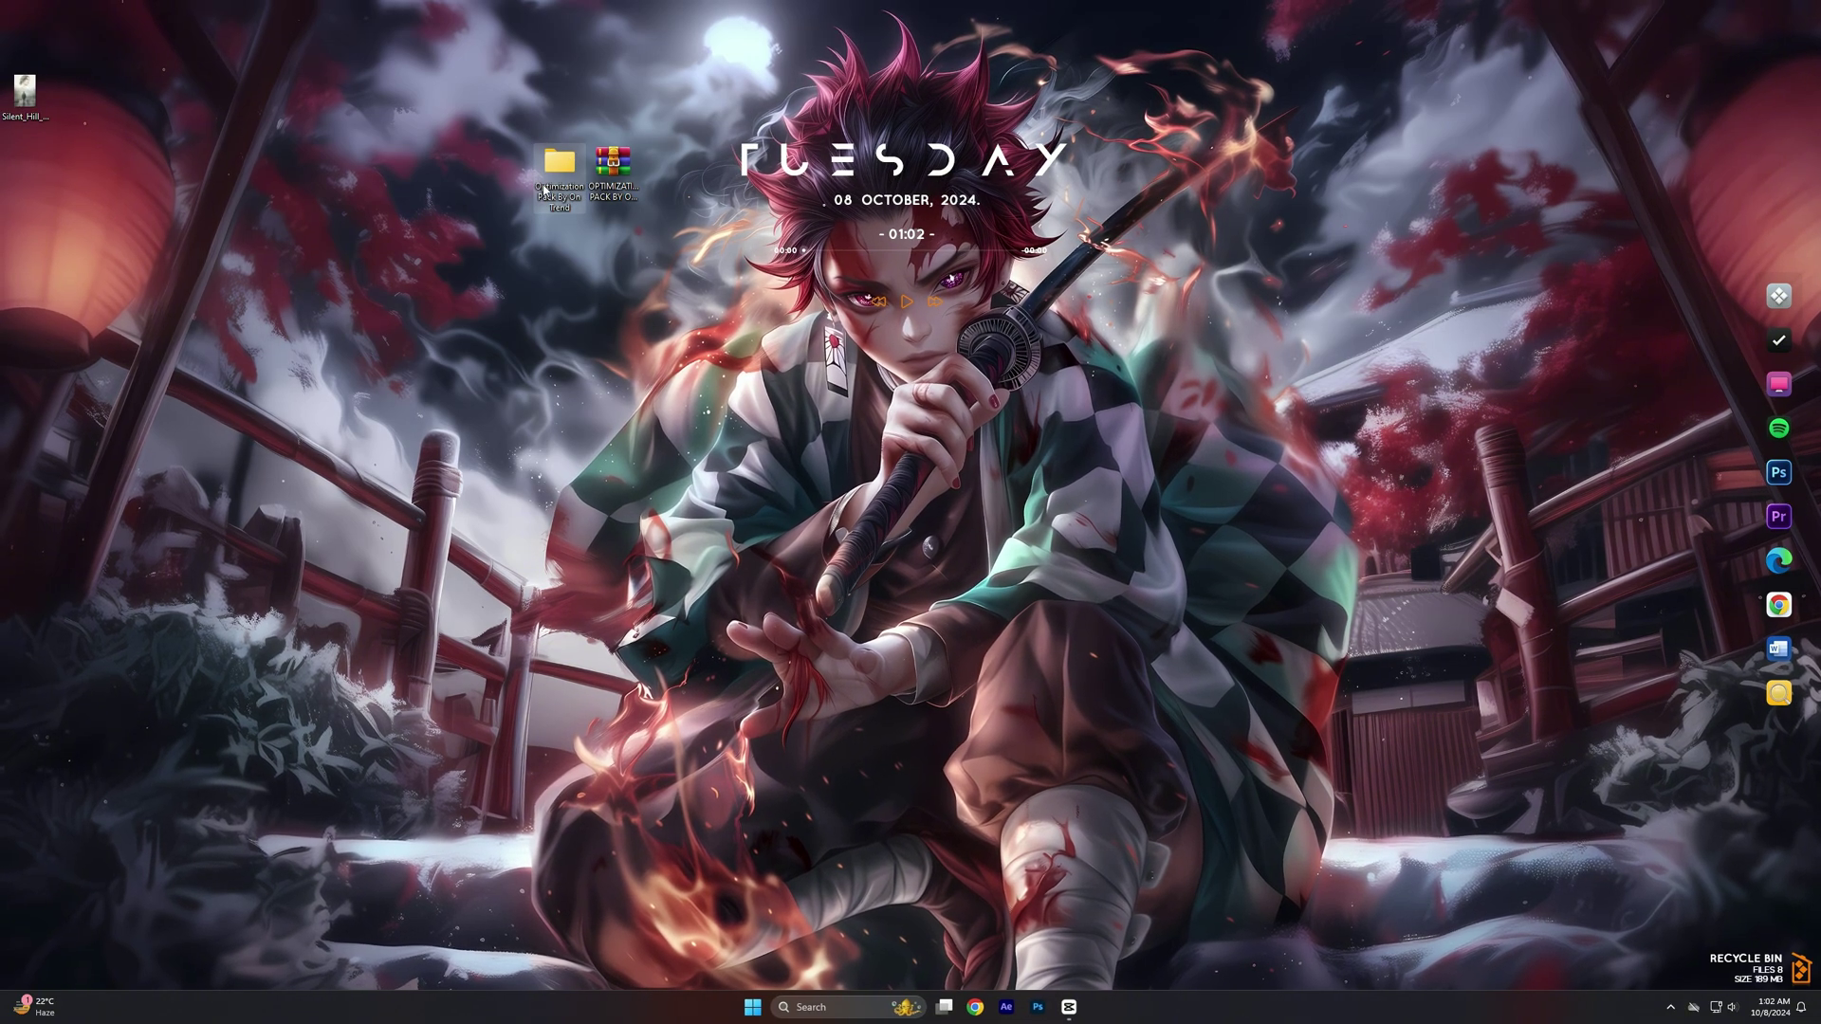
Open the extracted optimization pack and merge the High Priority registry file from the 1 High Priority Game Mode folder
double_click(558, 169)
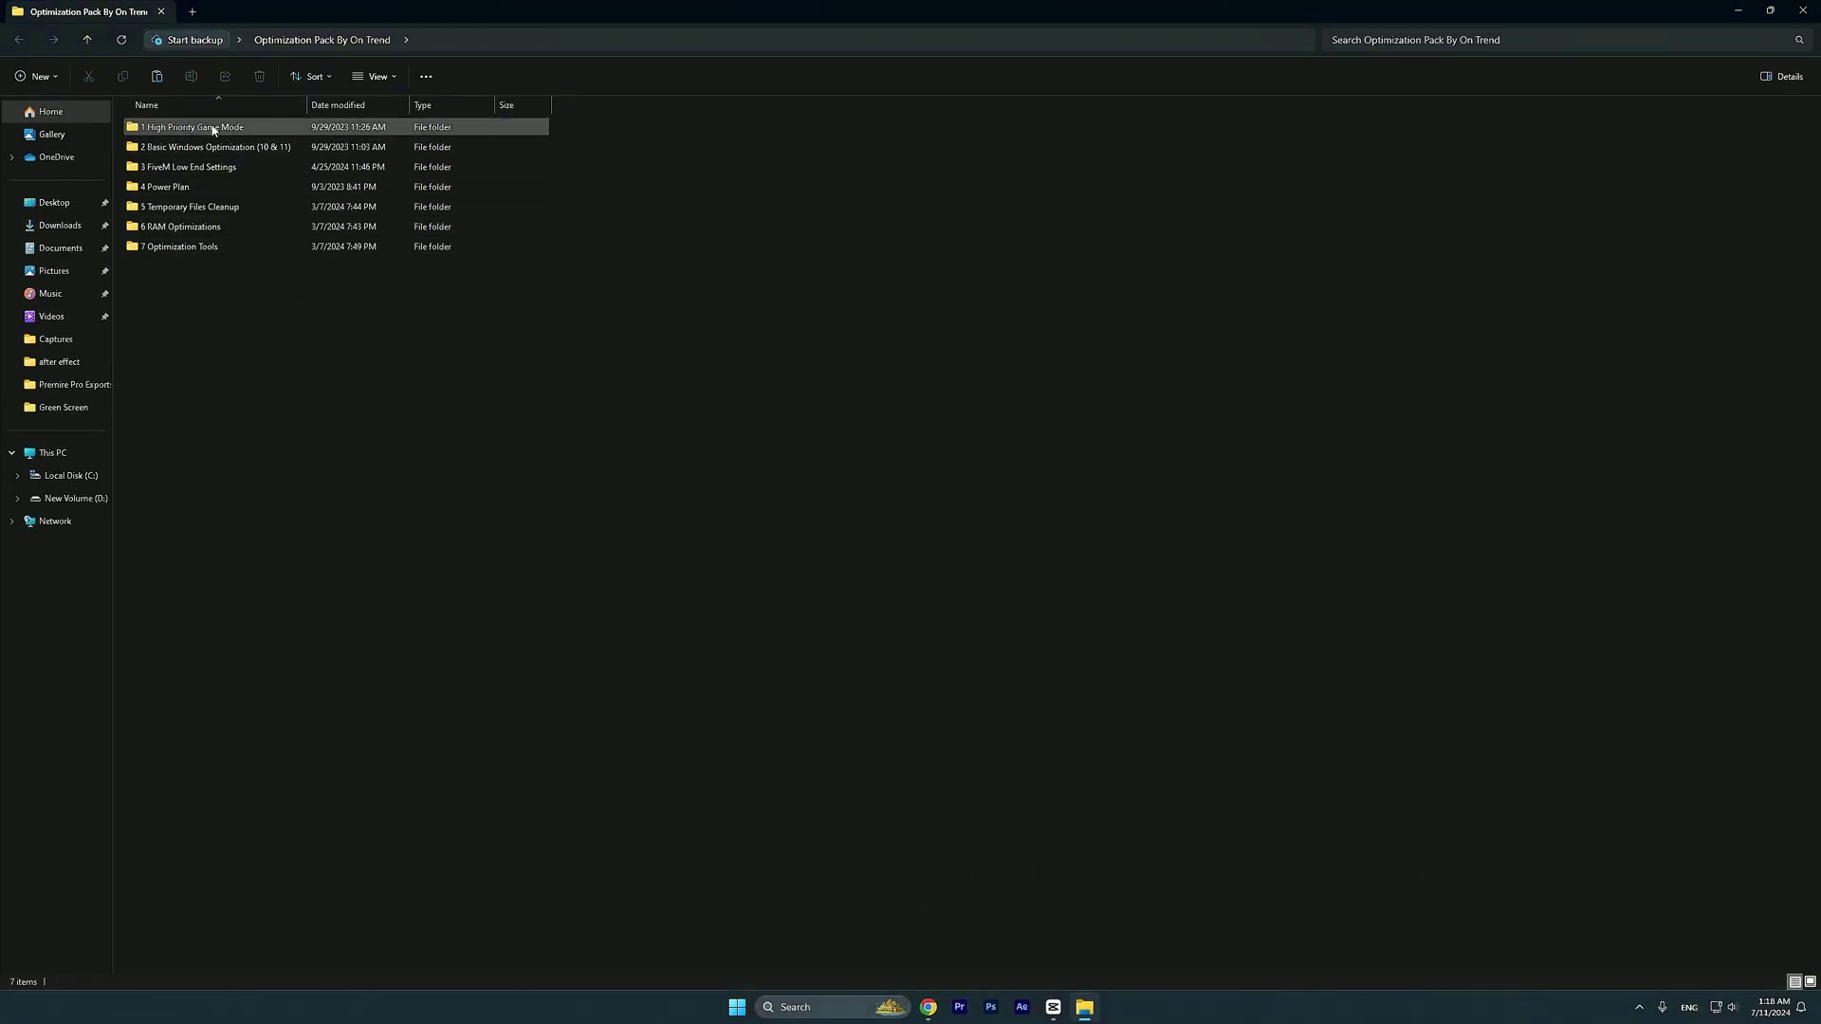
double_click(212, 129)
double_click(212, 126)
click(837, 617)
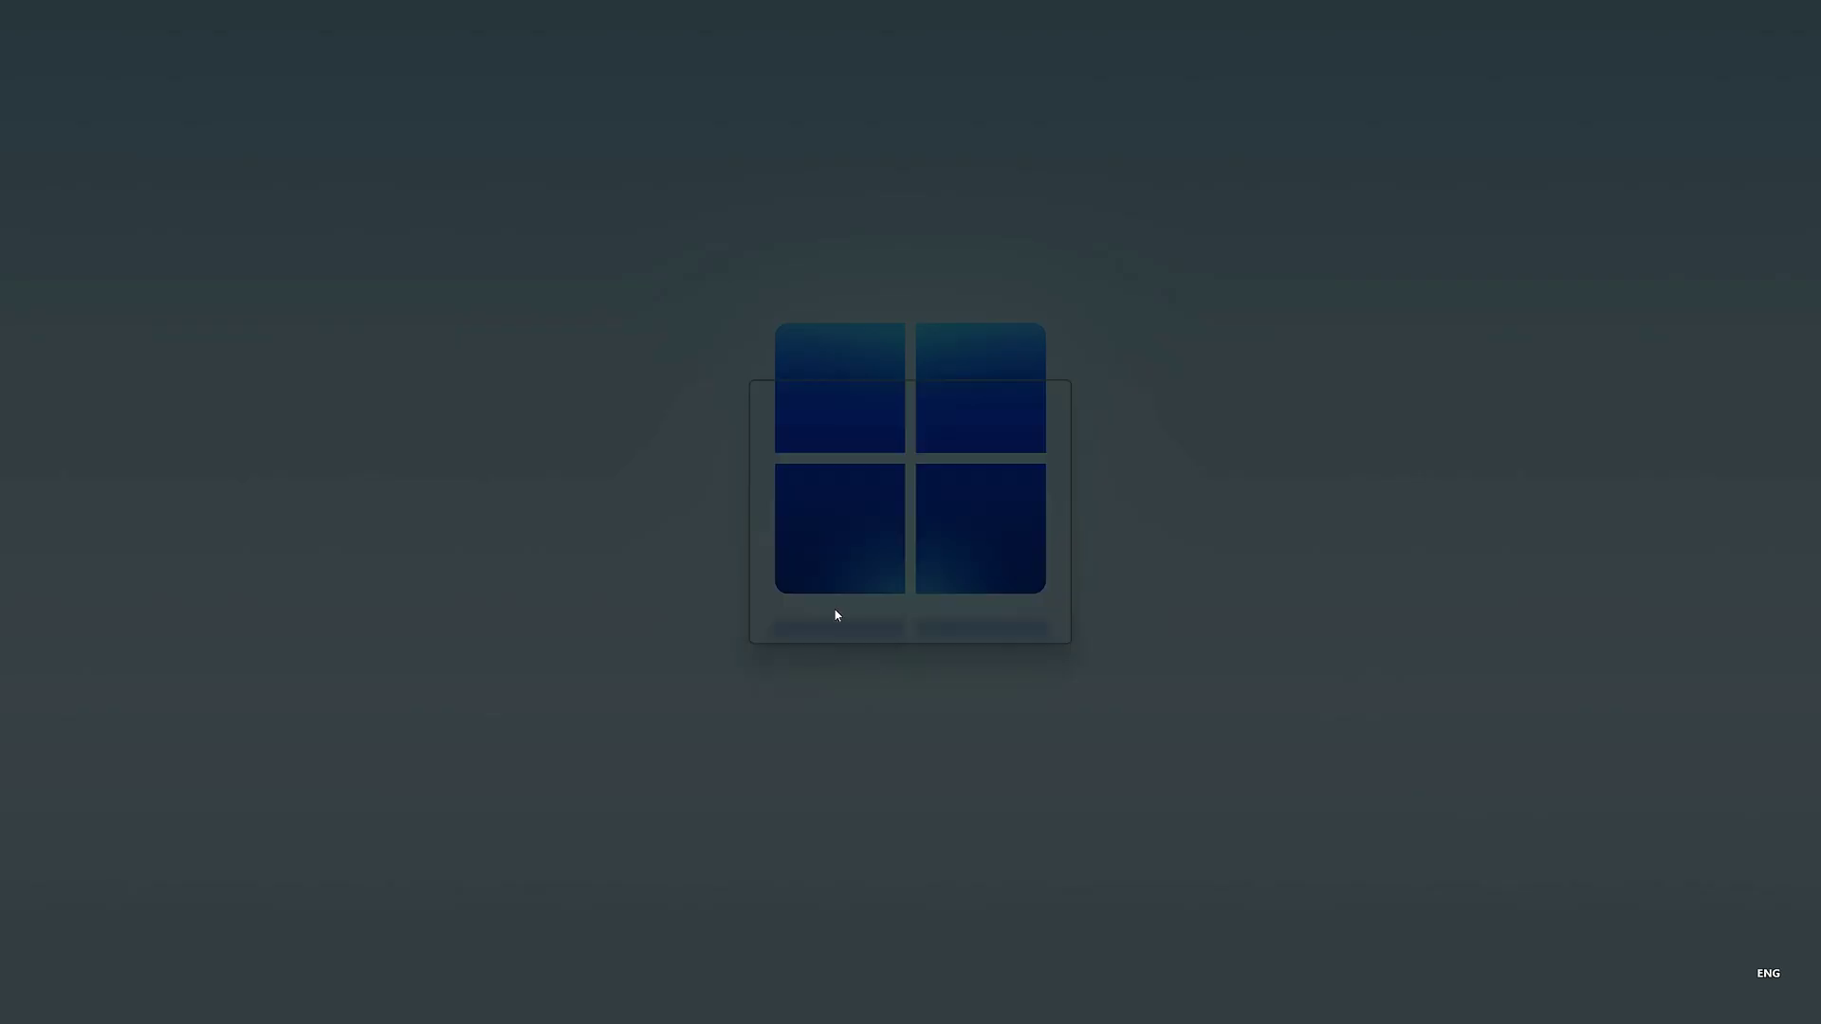
click(1025, 521)
click(1077, 507)
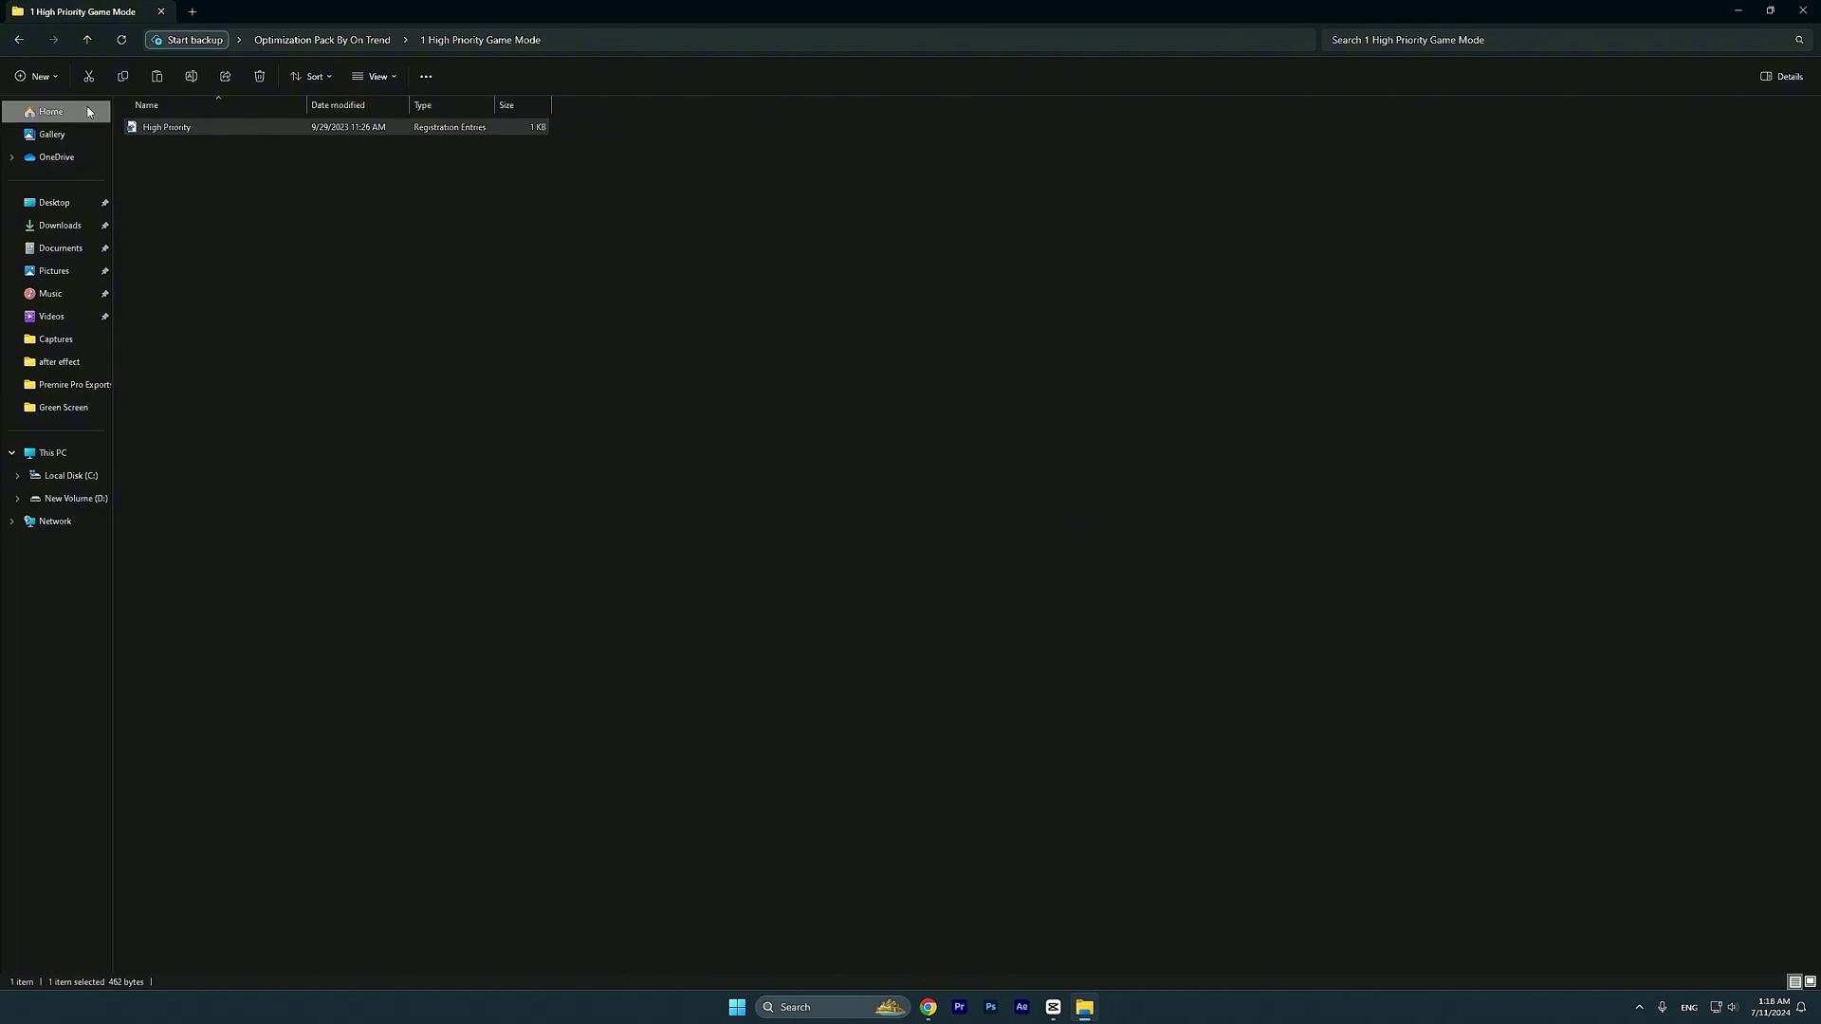
Go to the 2 Basic Windows Optimization (10 & 11) folder and merge the Disable Background Apps registry file
key(alt+Left)
double_click(194, 149)
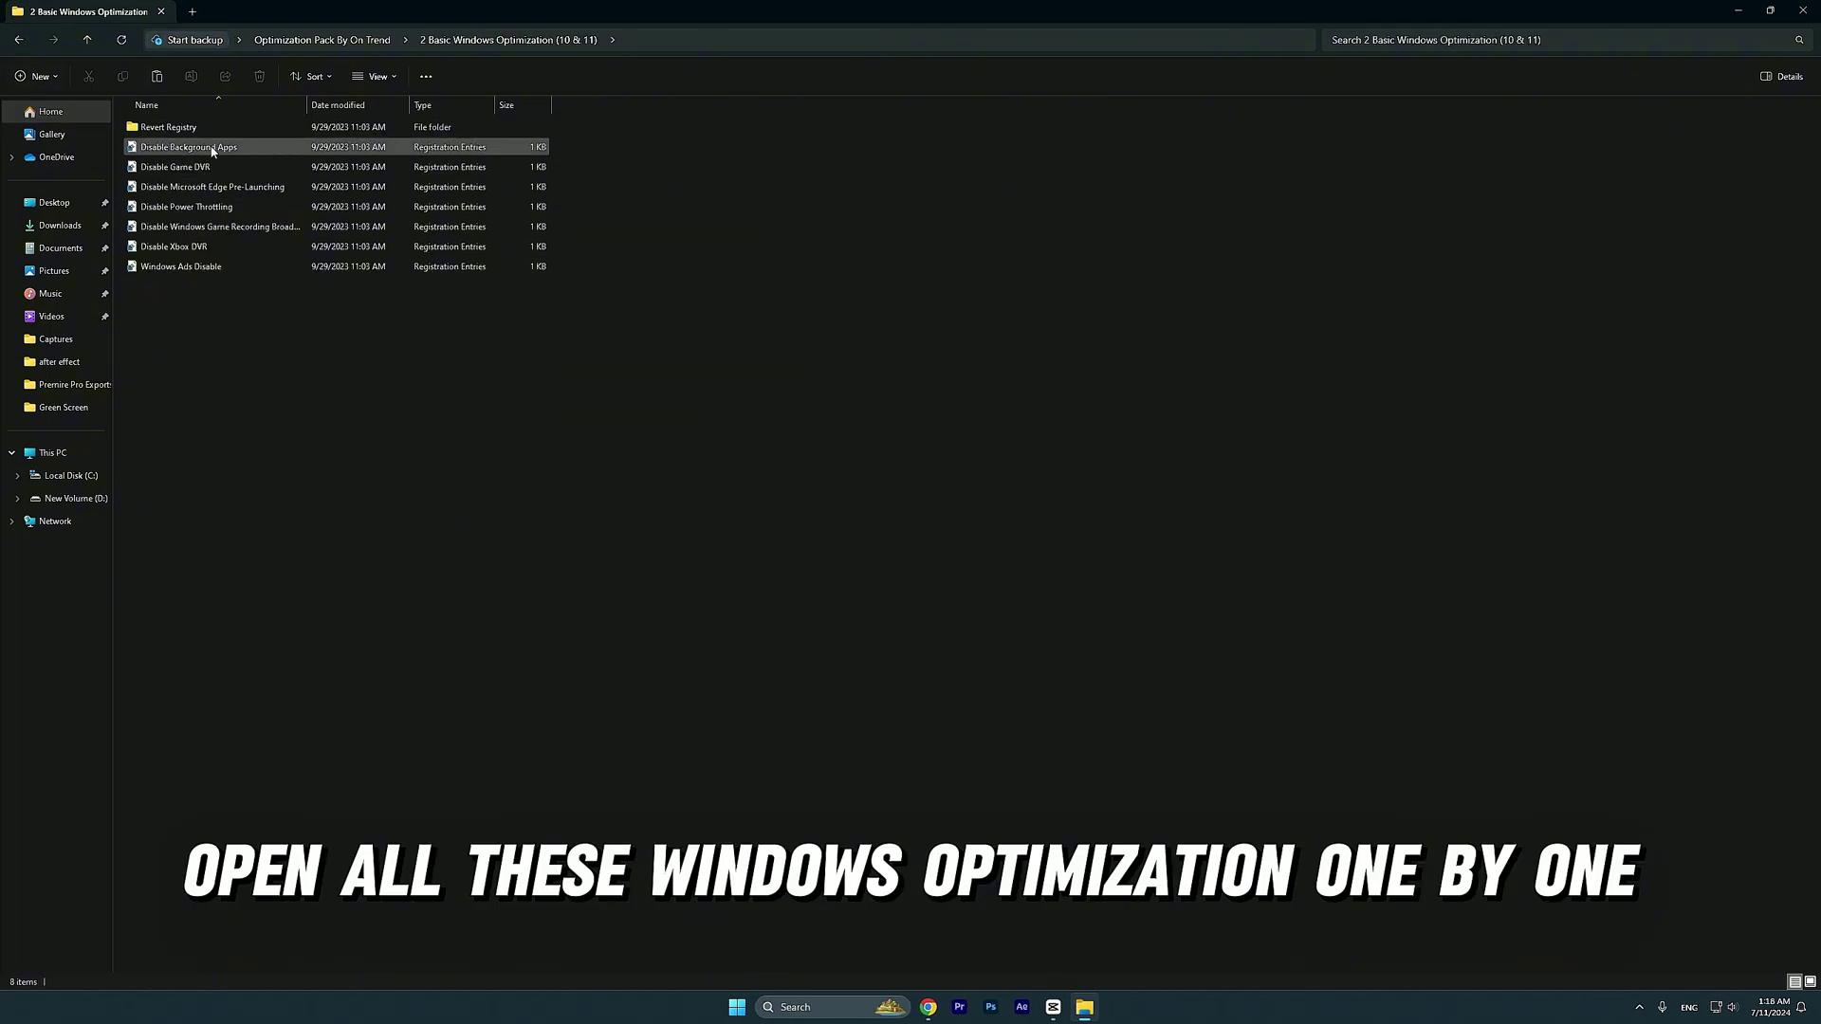
double_click(207, 148)
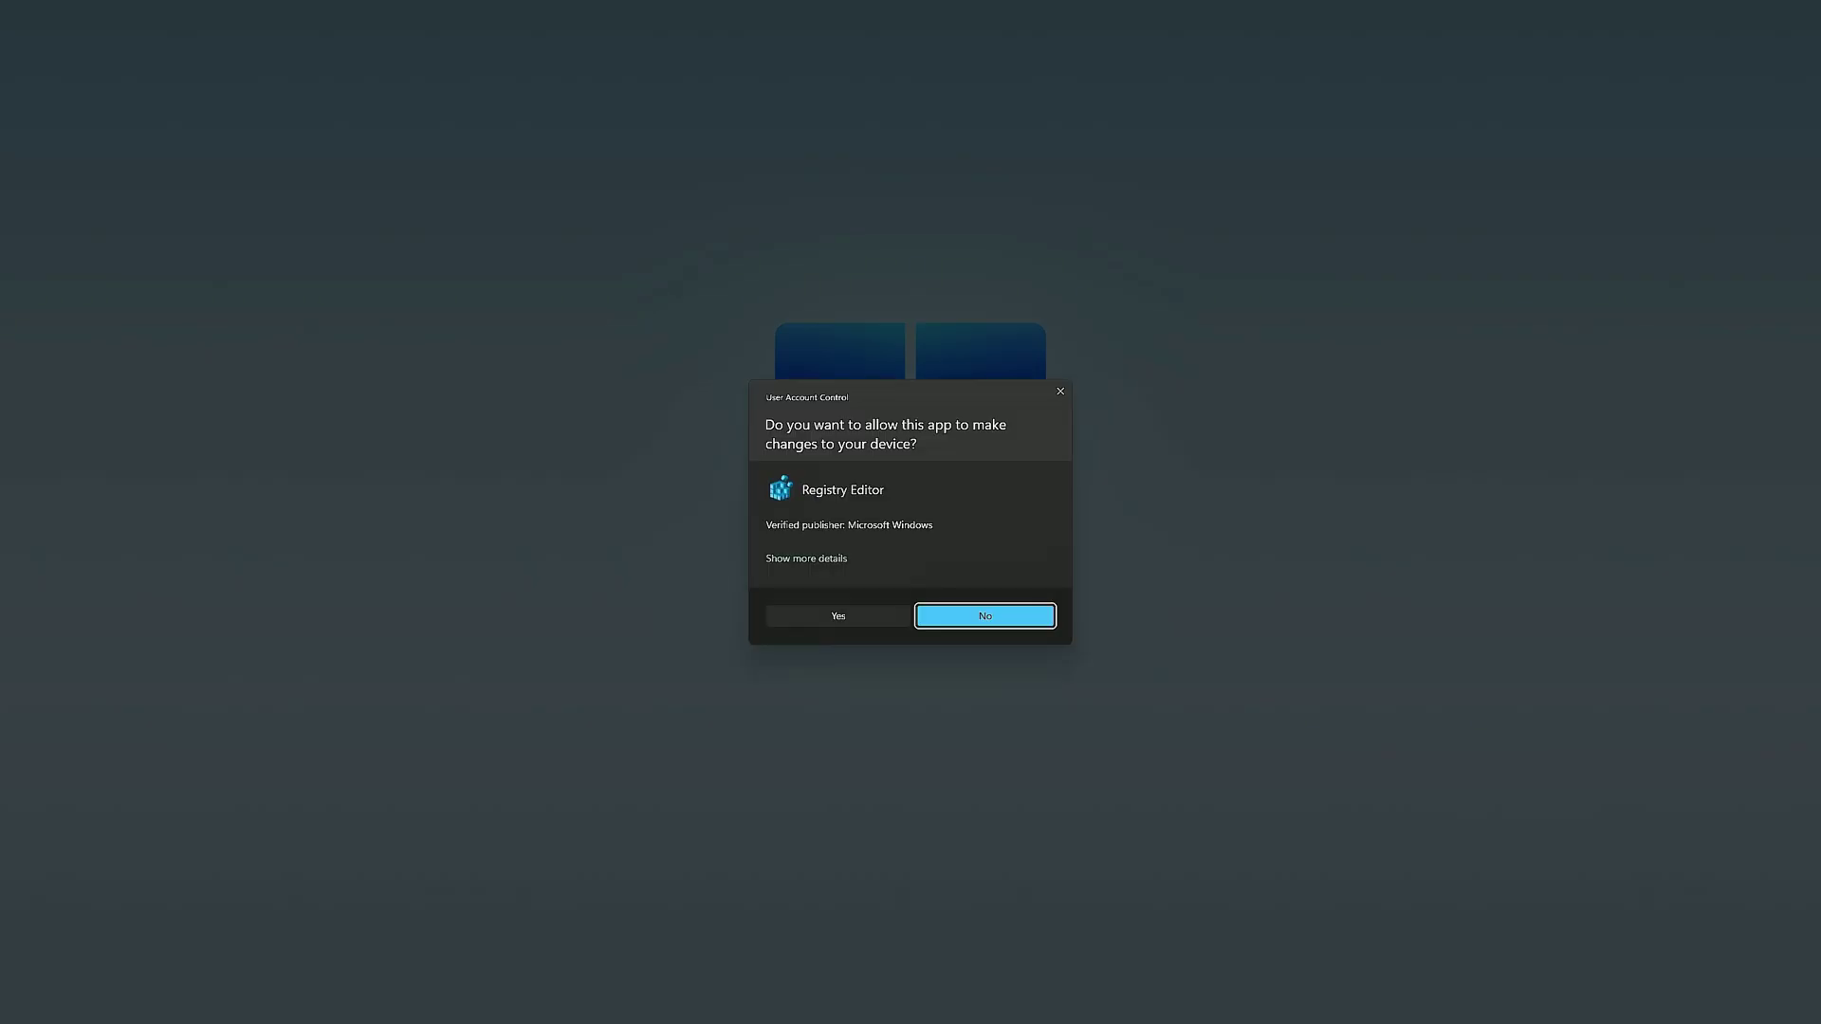
click(839, 616)
click(1029, 521)
click(1074, 507)
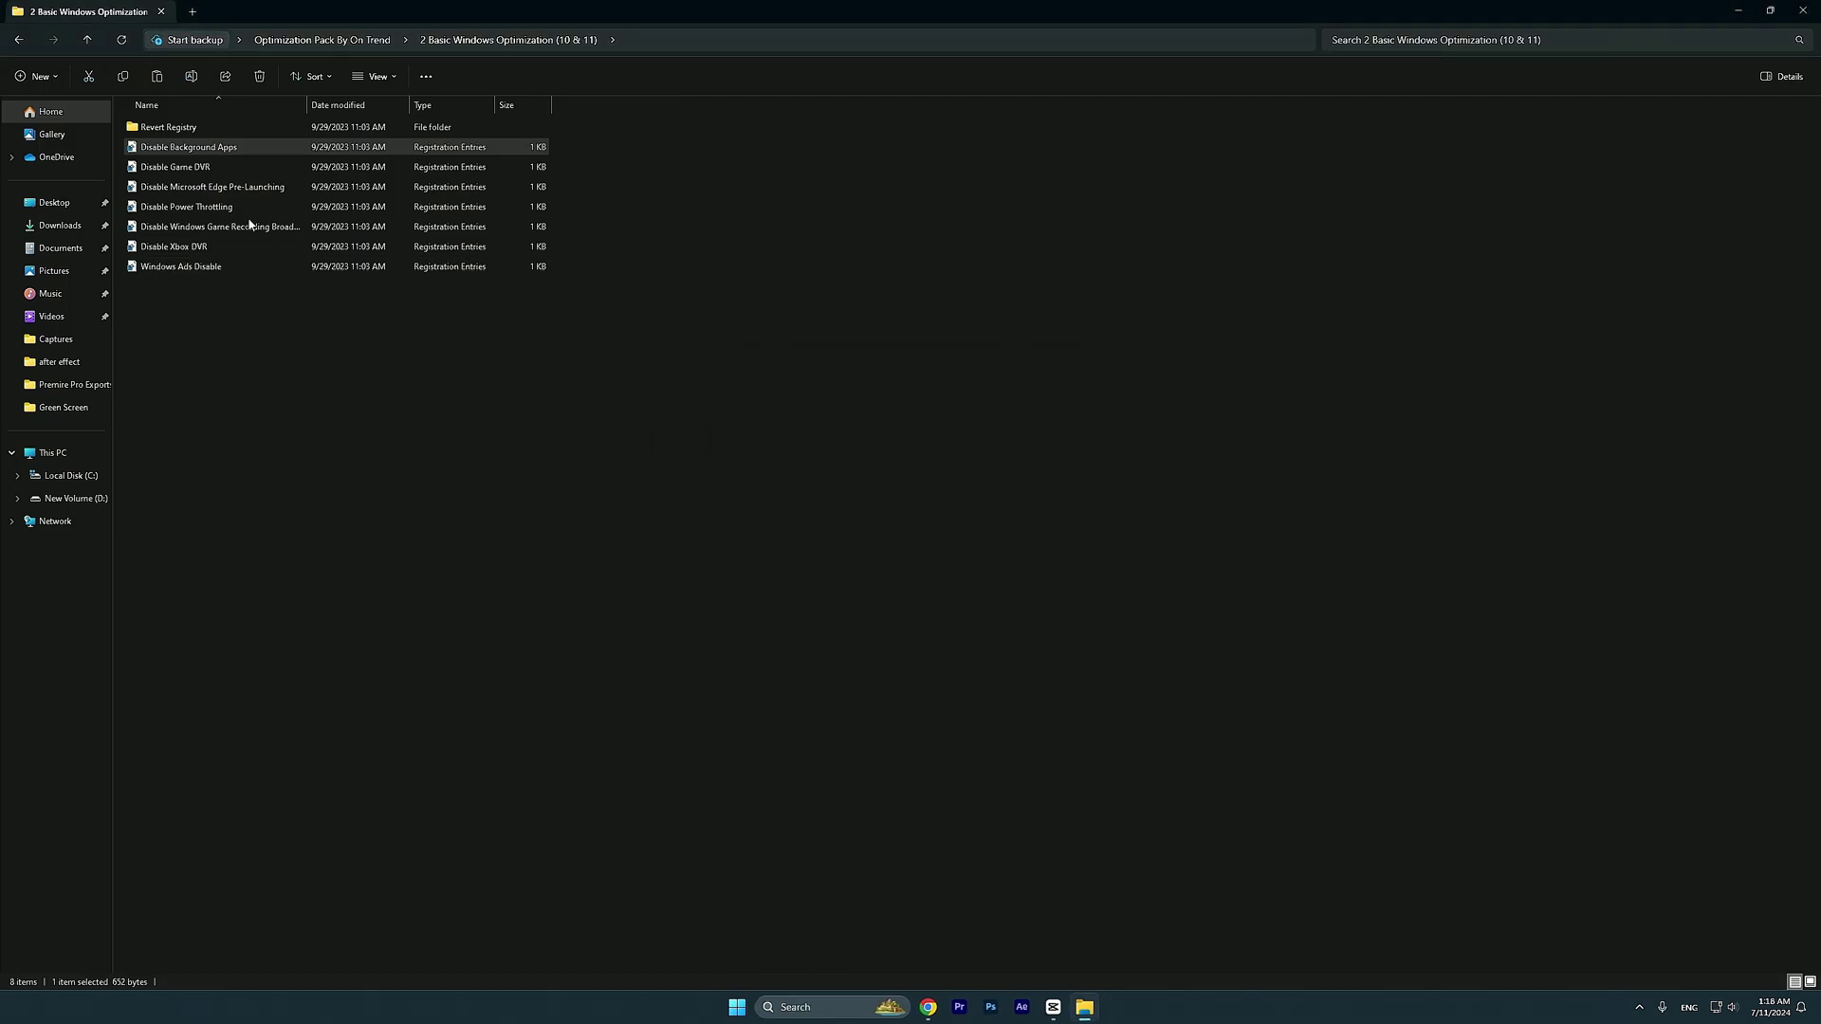
Merge the Disable Game DVR and Disable Microsoft Edge Pre-Launching files into the registry
double_click(210, 167)
click(838, 615)
click(1024, 521)
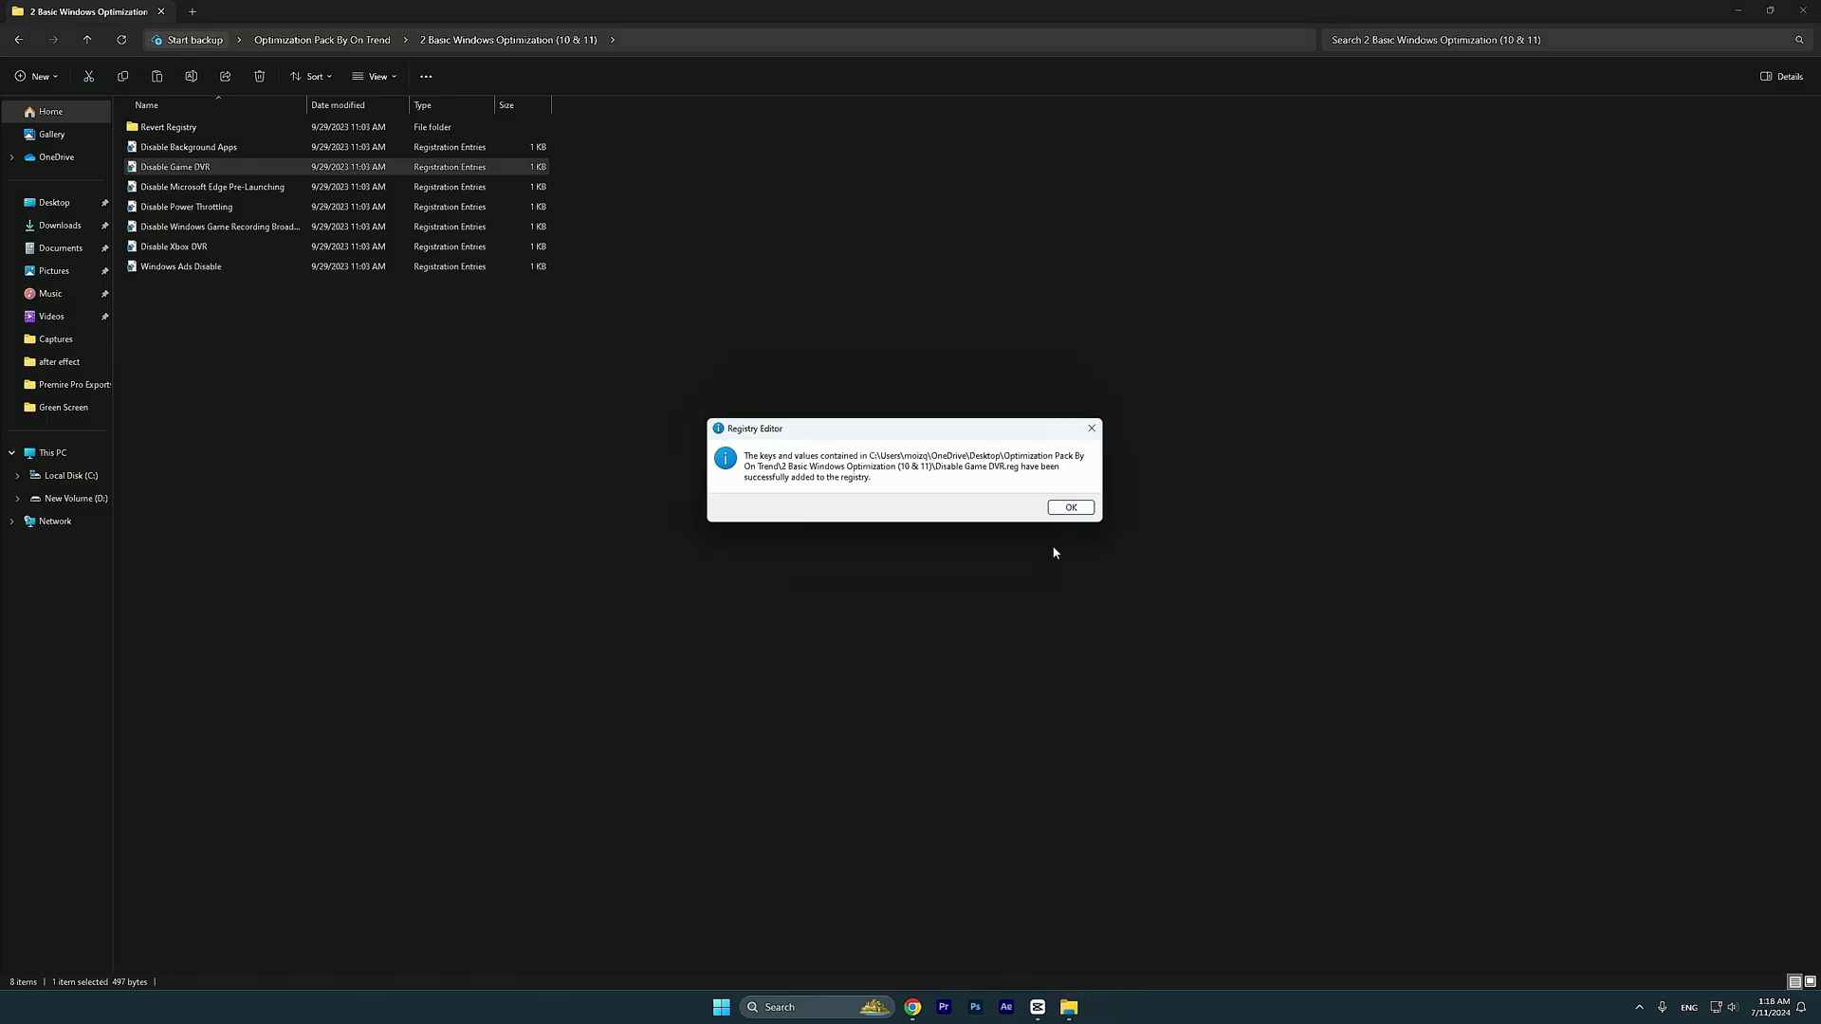
click(1071, 507)
double_click(213, 187)
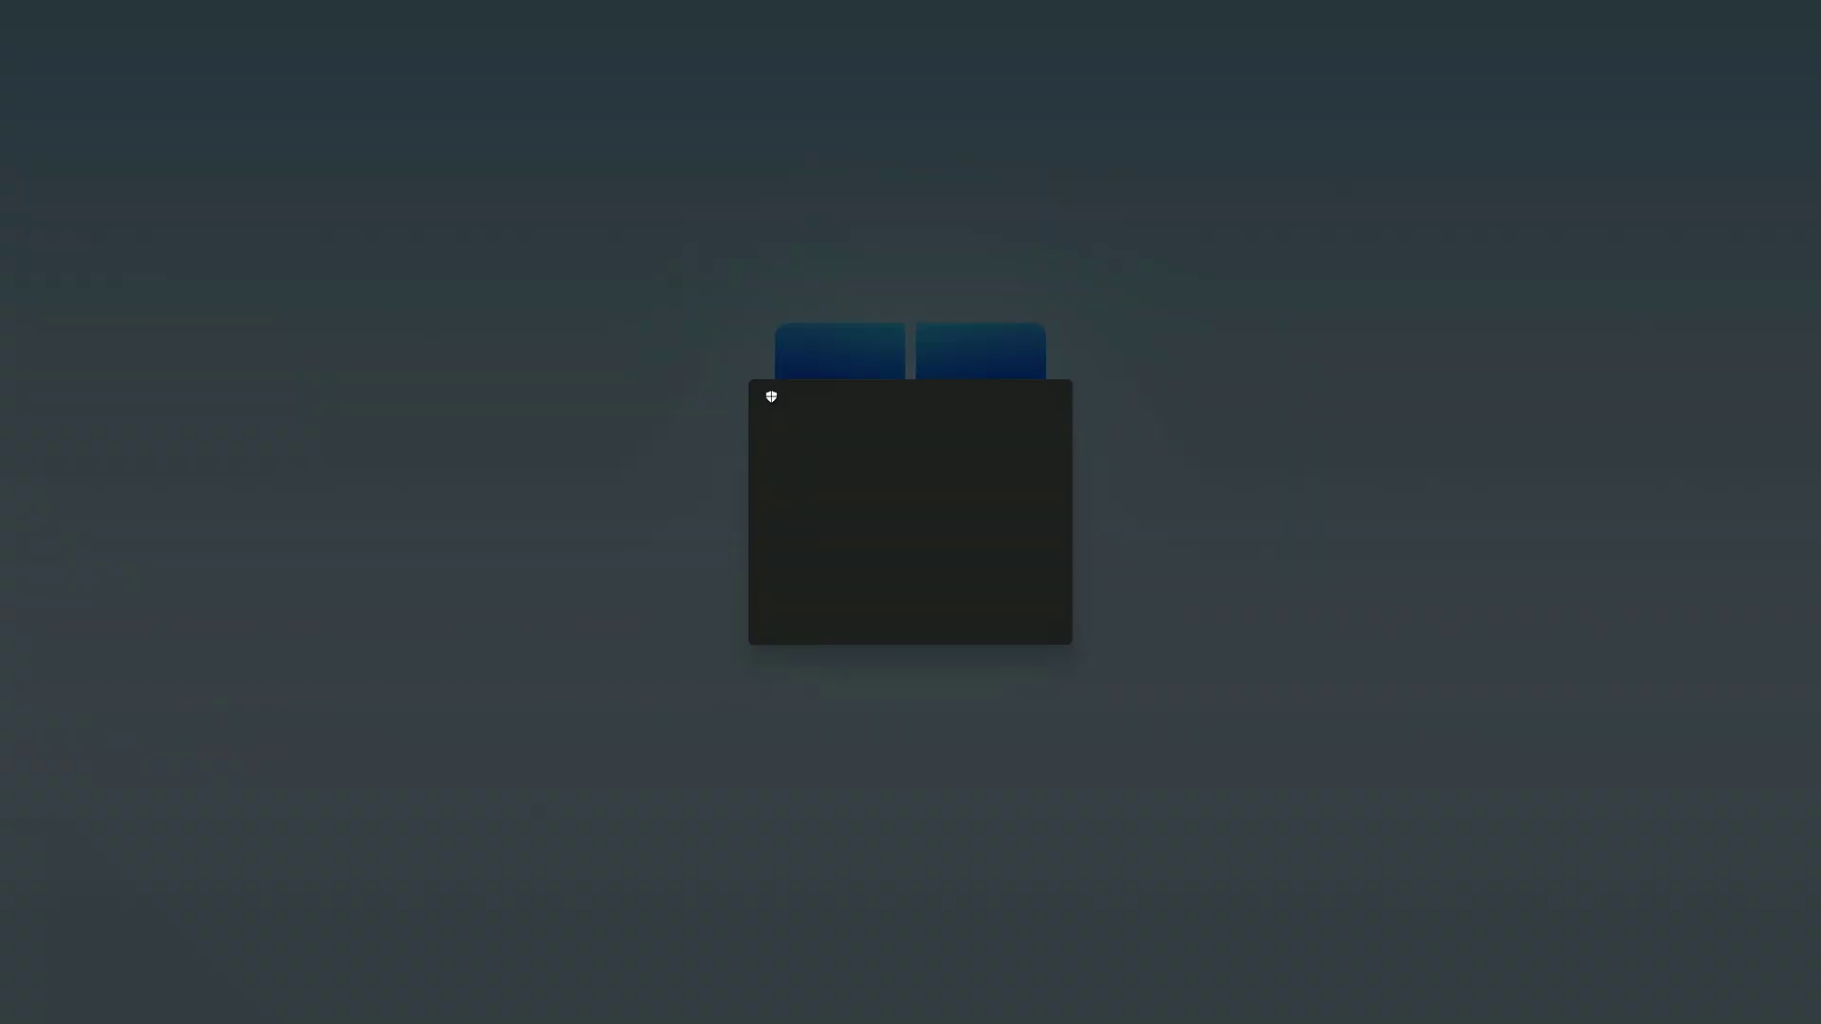
click(839, 615)
click(1024, 521)
click(1071, 507)
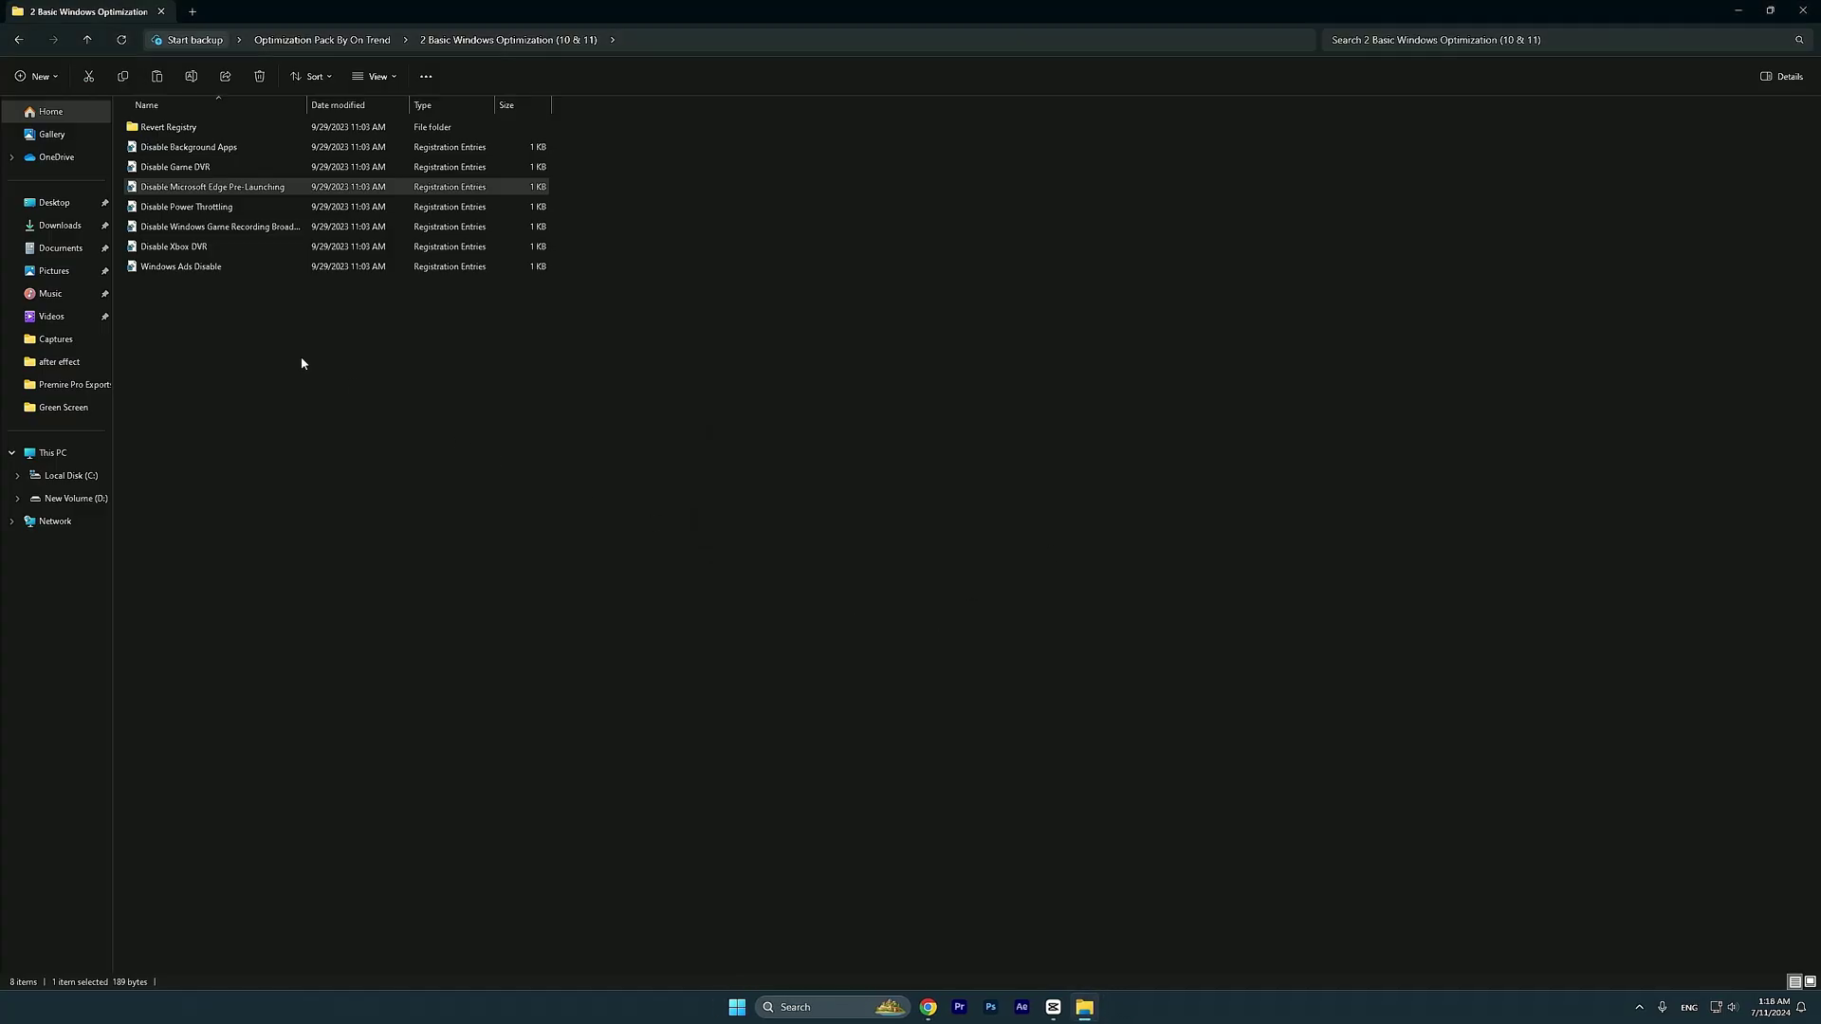
Merge the Disable Power Throttling and Disable Windows Game Recording Broadcasting files into the registry
double_click(205, 207)
click(839, 615)
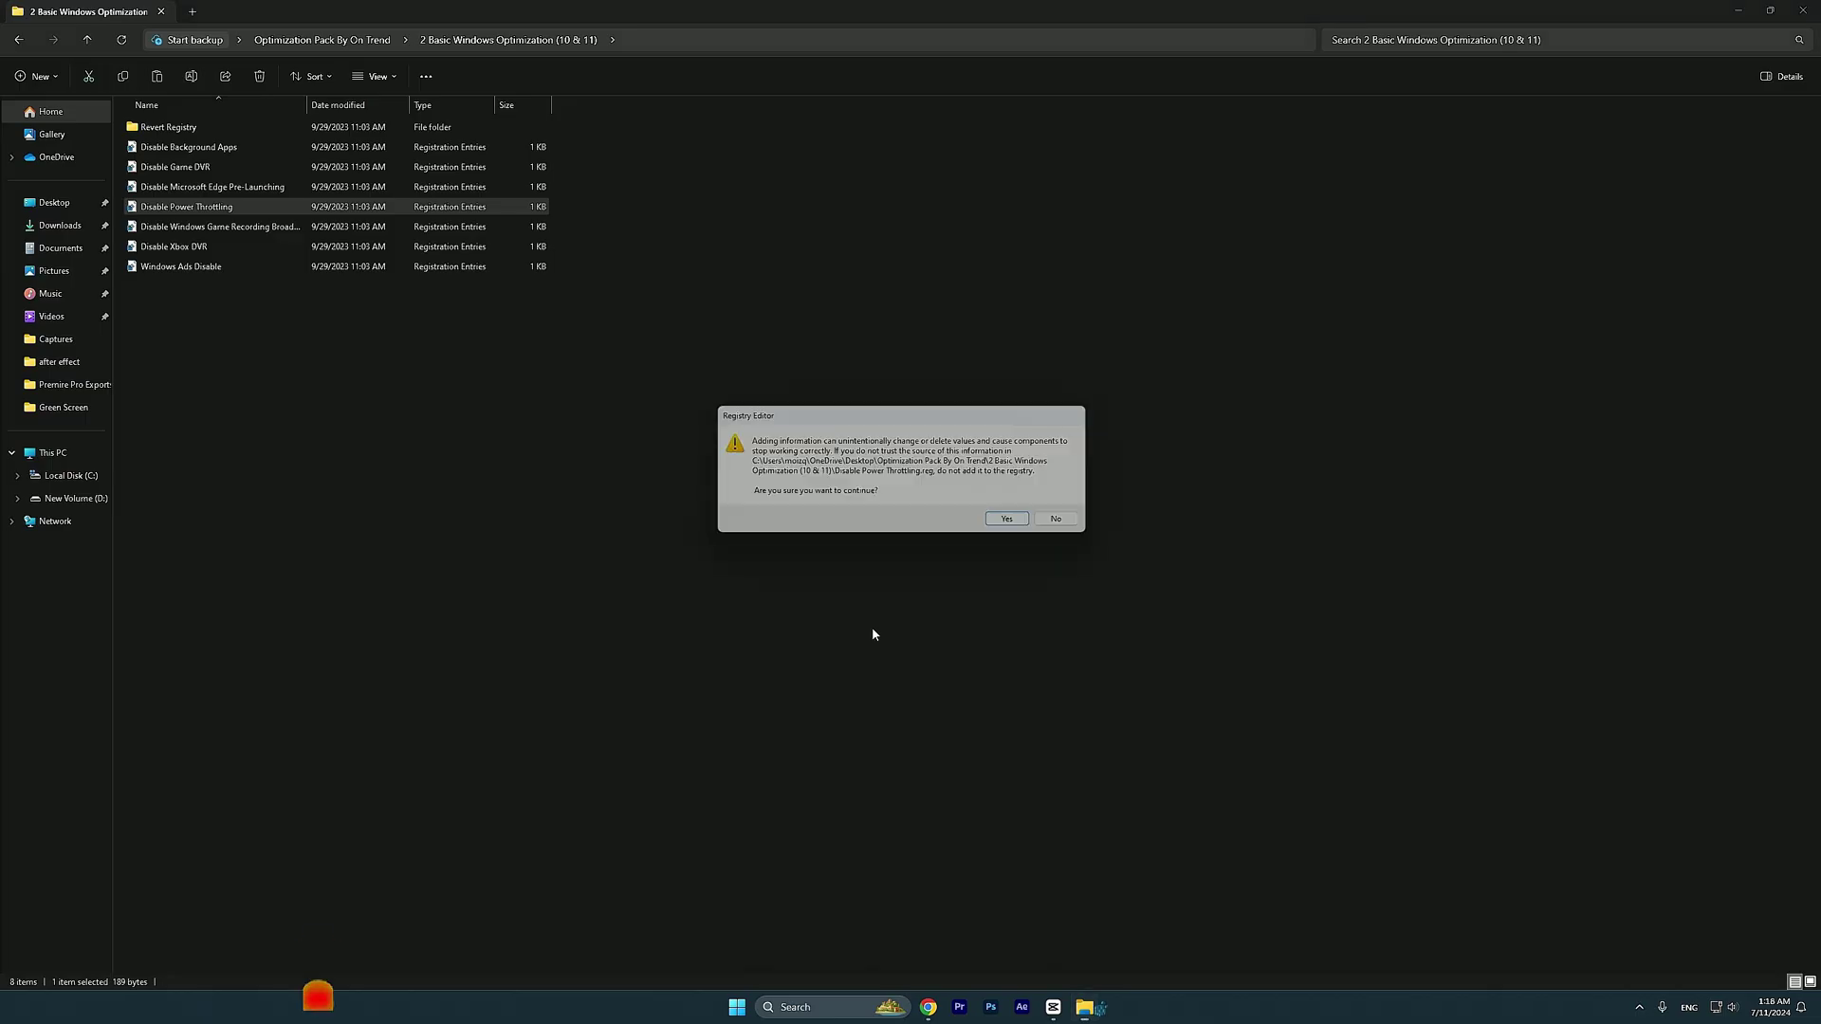
click(1007, 519)
click(1071, 508)
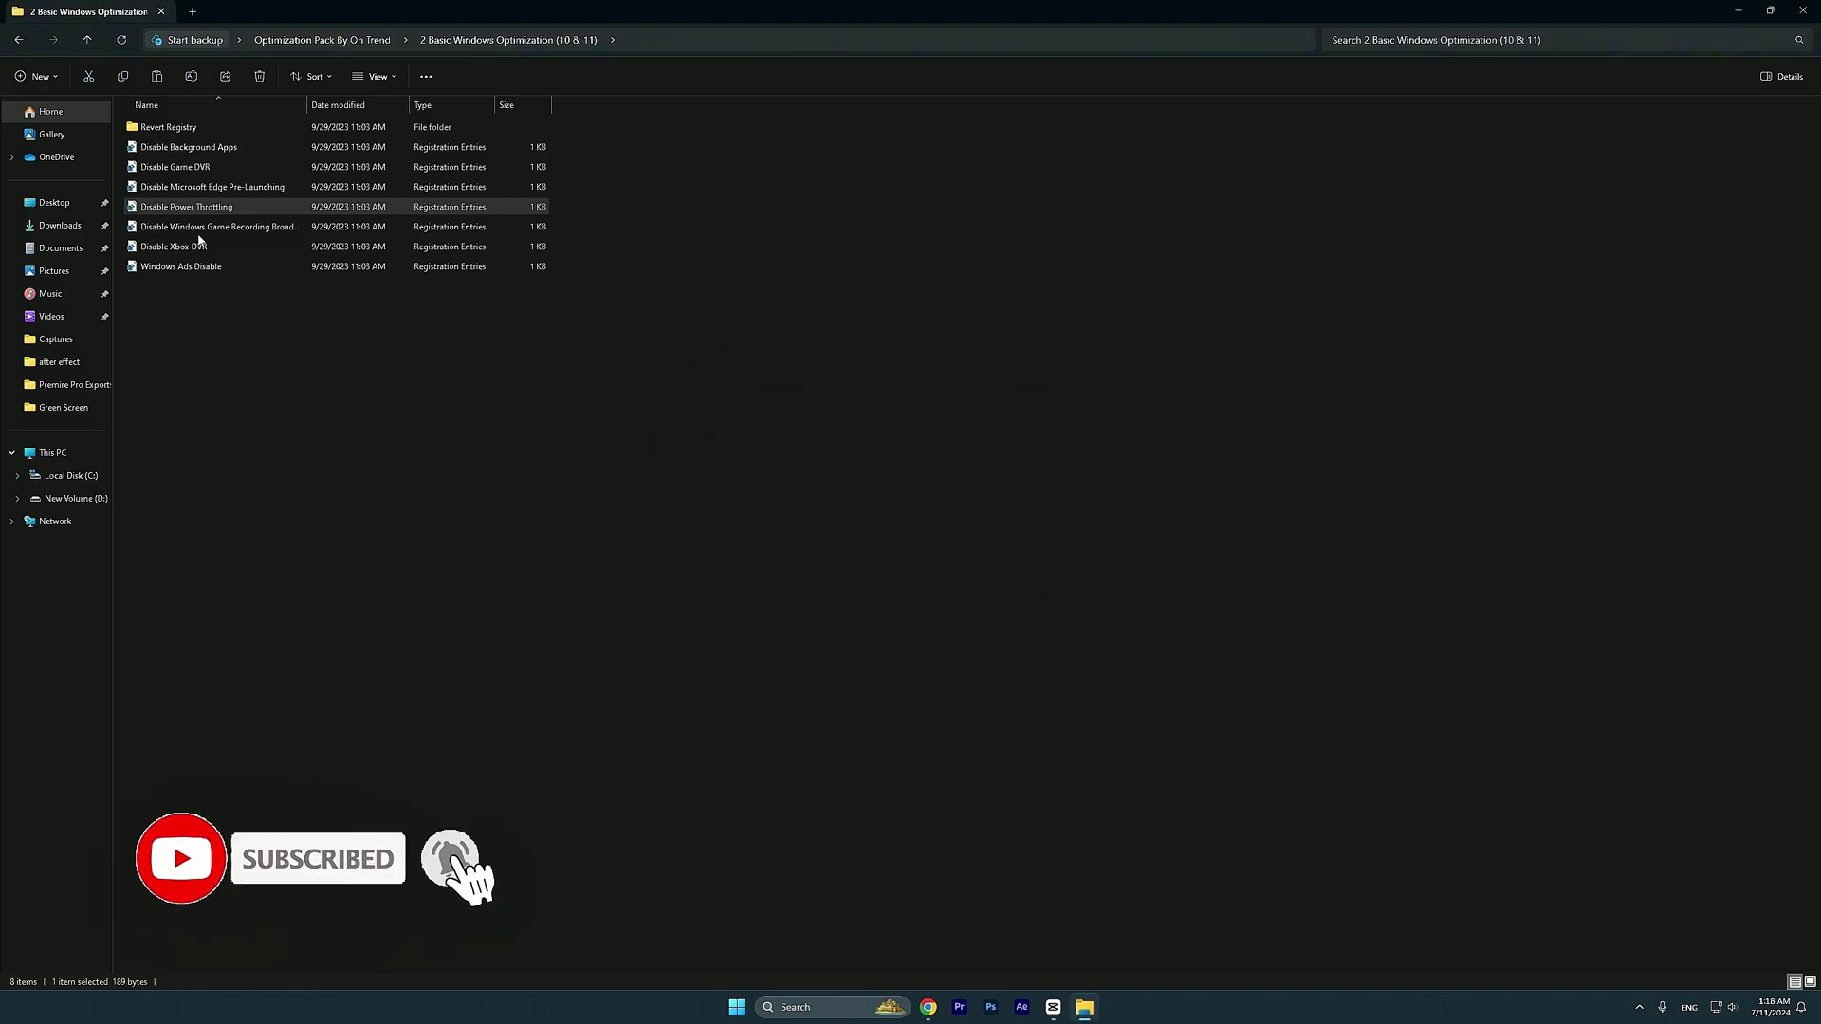
double_click(200, 228)
click(839, 615)
click(1011, 519)
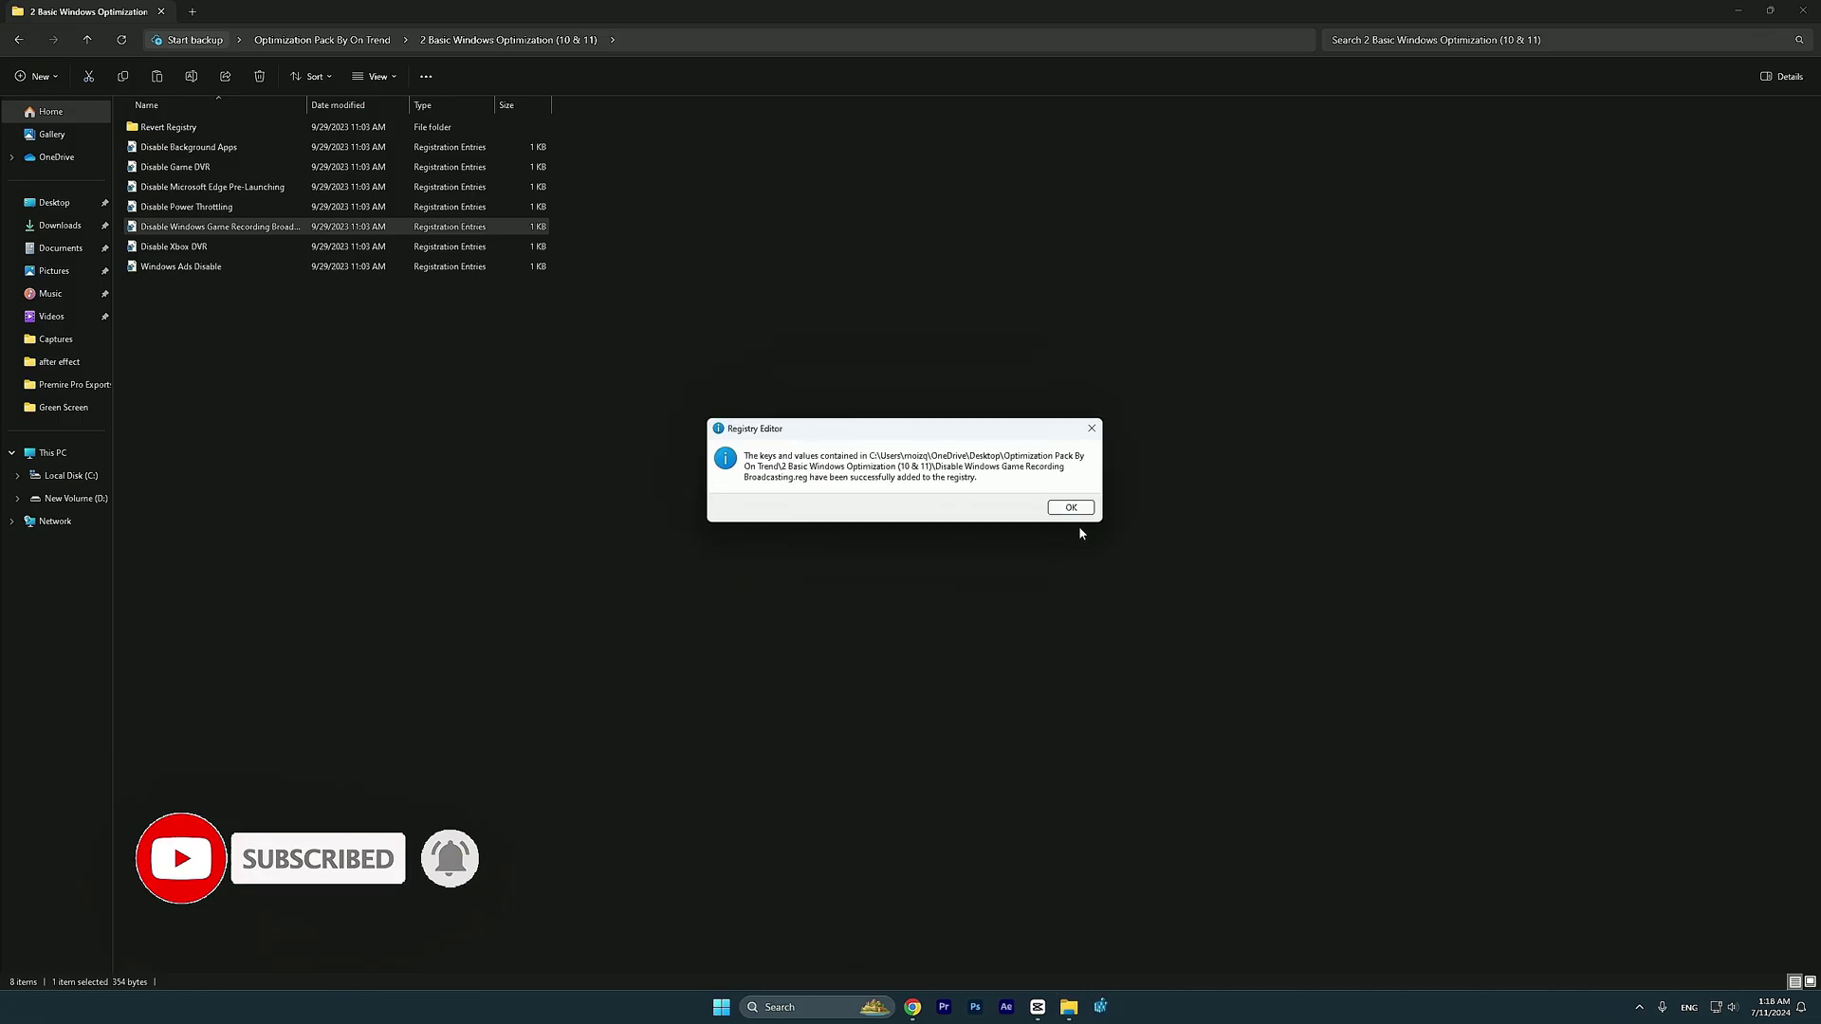
click(1071, 508)
Merge the Disable Xbox DVR and Windows Ads Disable files into the registry
double_click(215, 249)
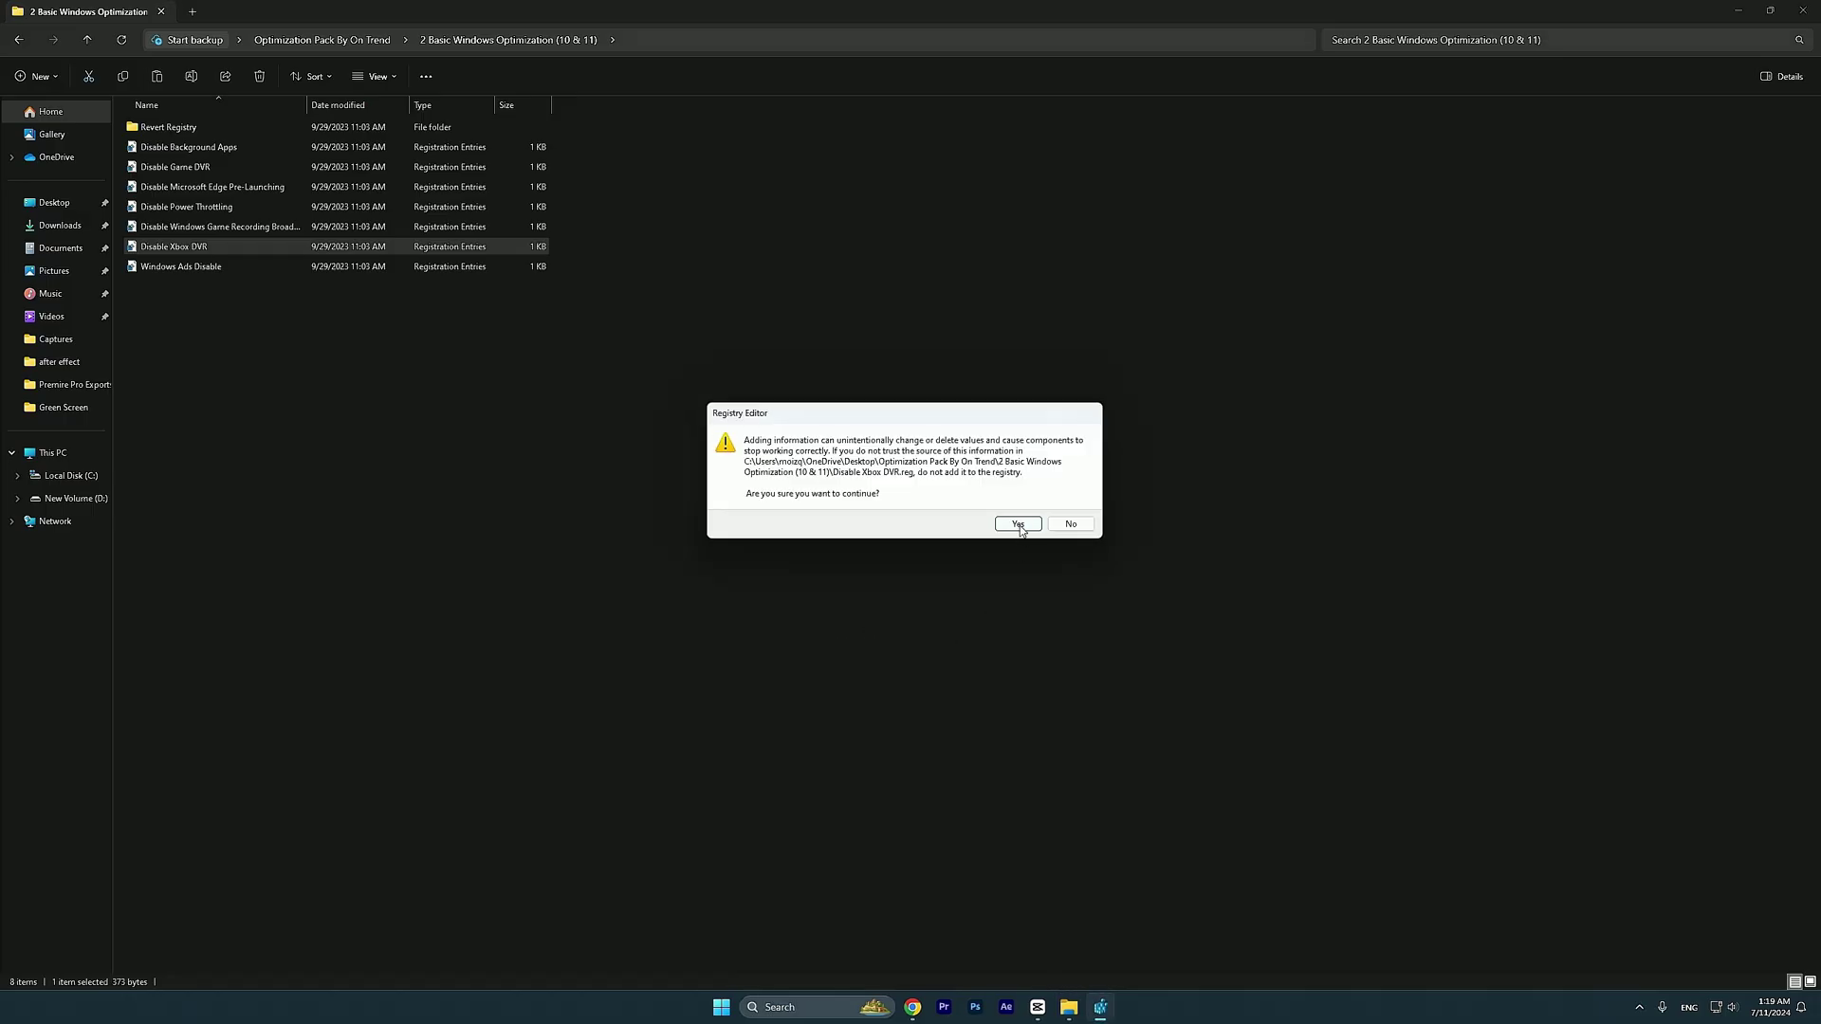
click(1021, 521)
click(1068, 510)
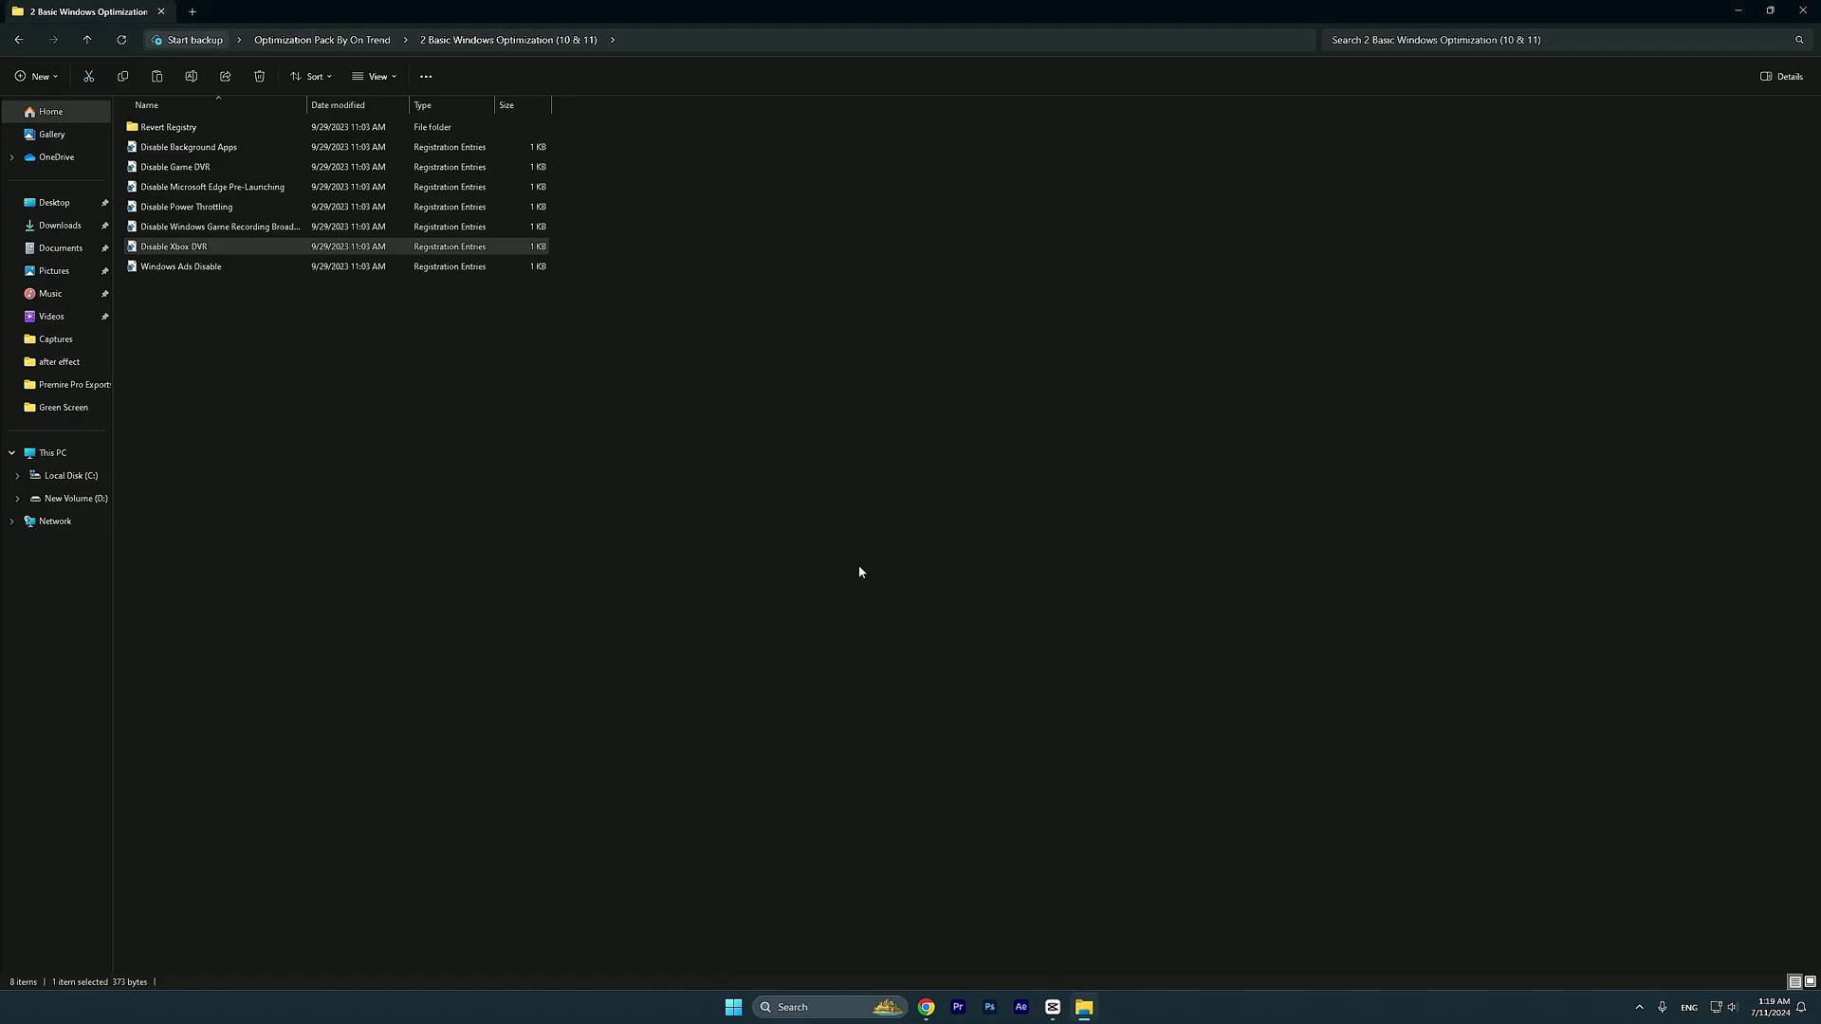
double_click(199, 273)
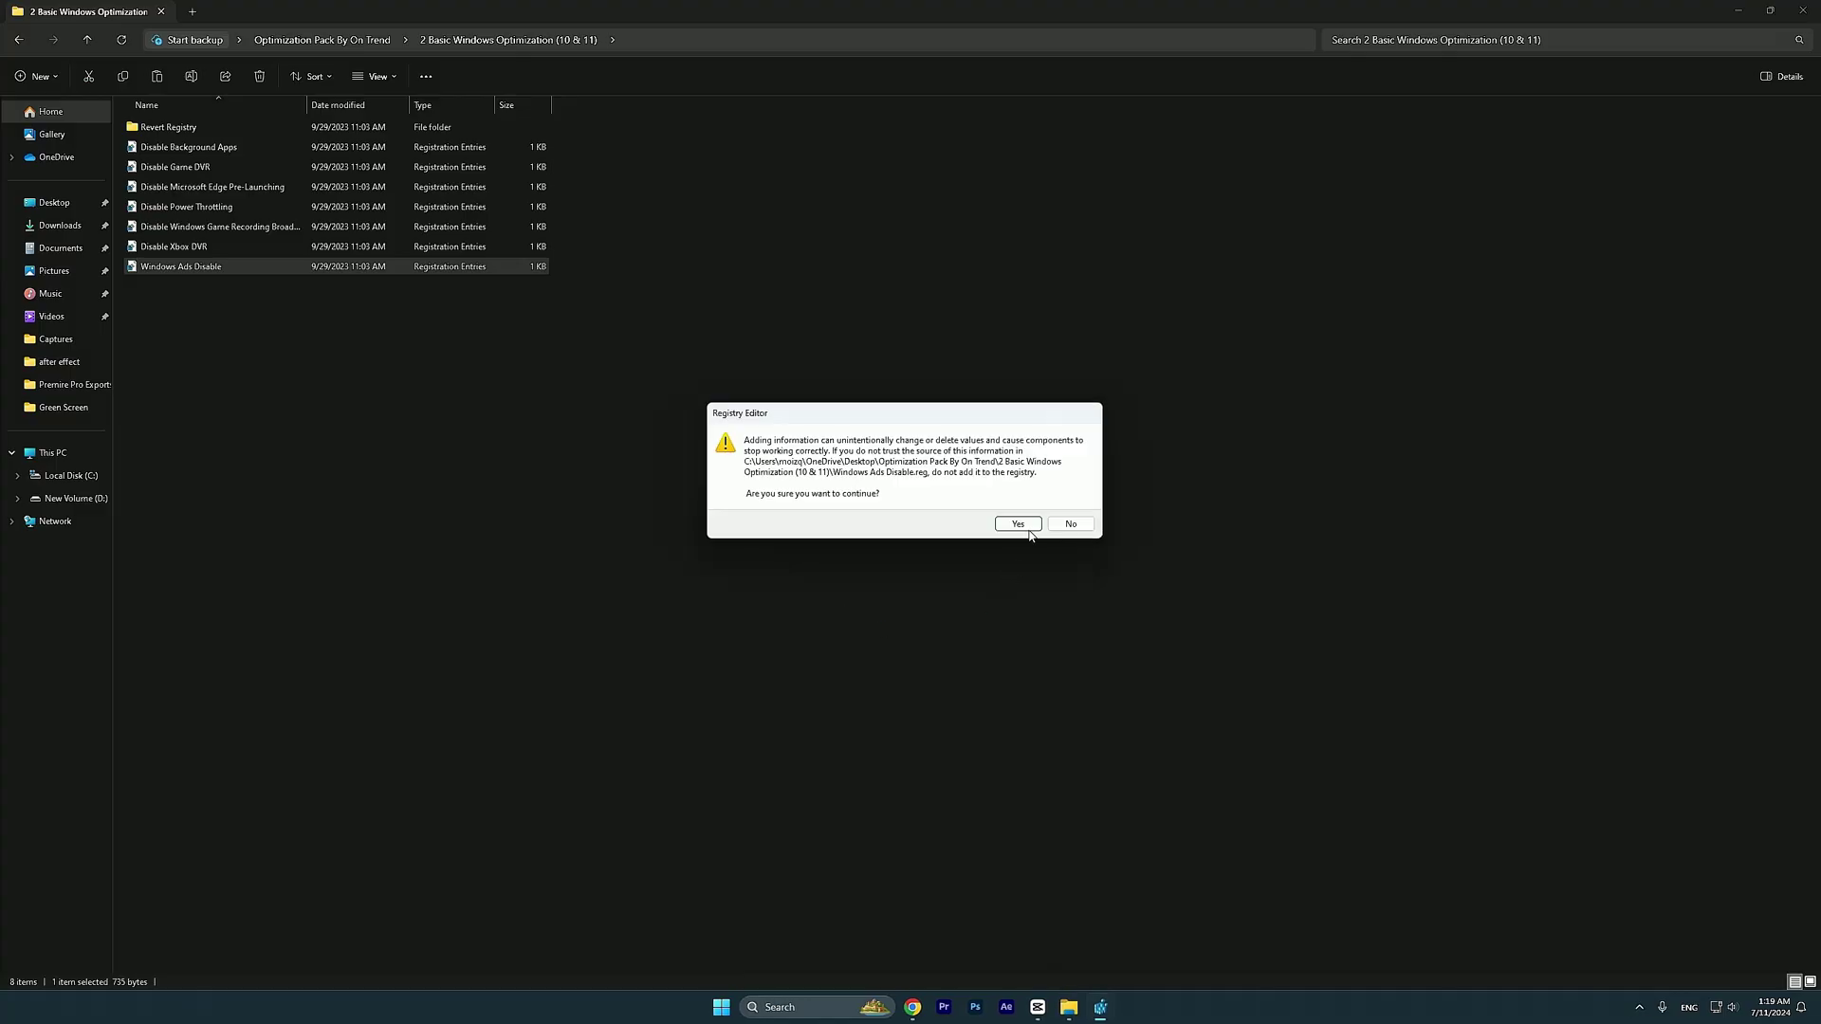
click(1021, 523)
click(1070, 508)
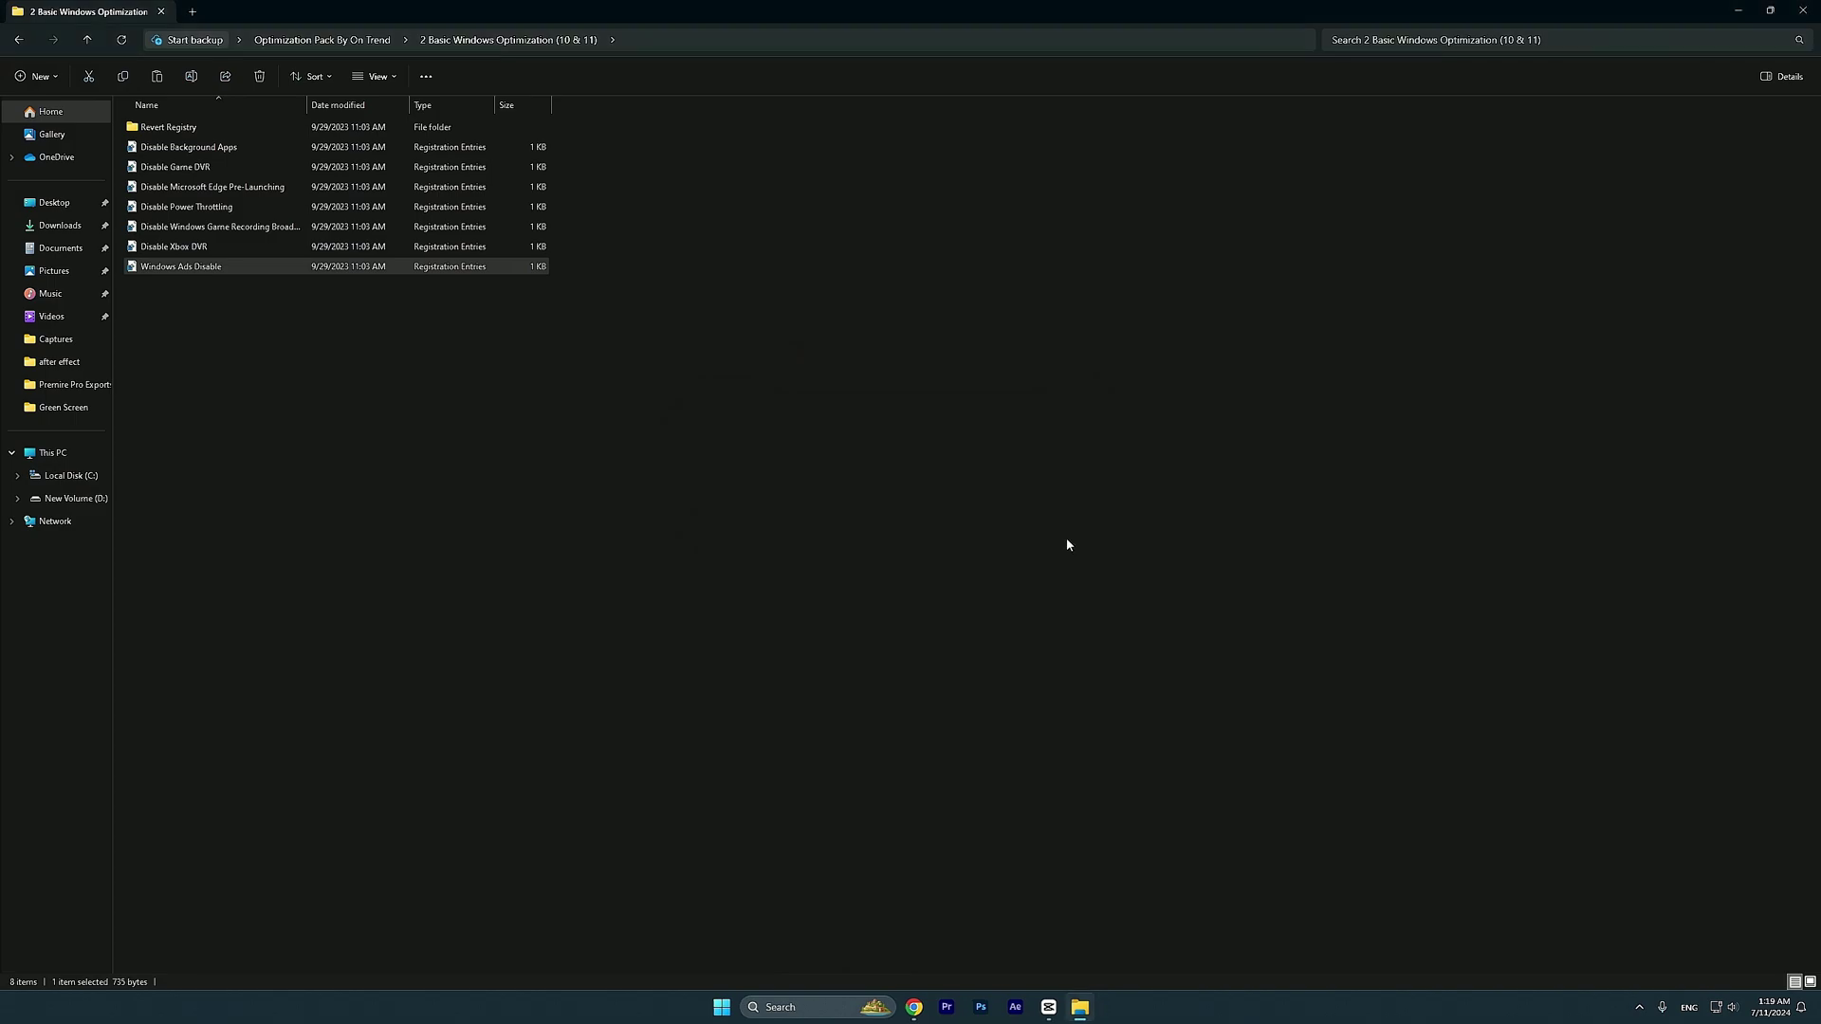
Open the Power Plans shortcut from the 4 Power Plan folder, check the selected power plan, and close Power Options
click(16, 39)
double_click(165, 186)
double_click(166, 127)
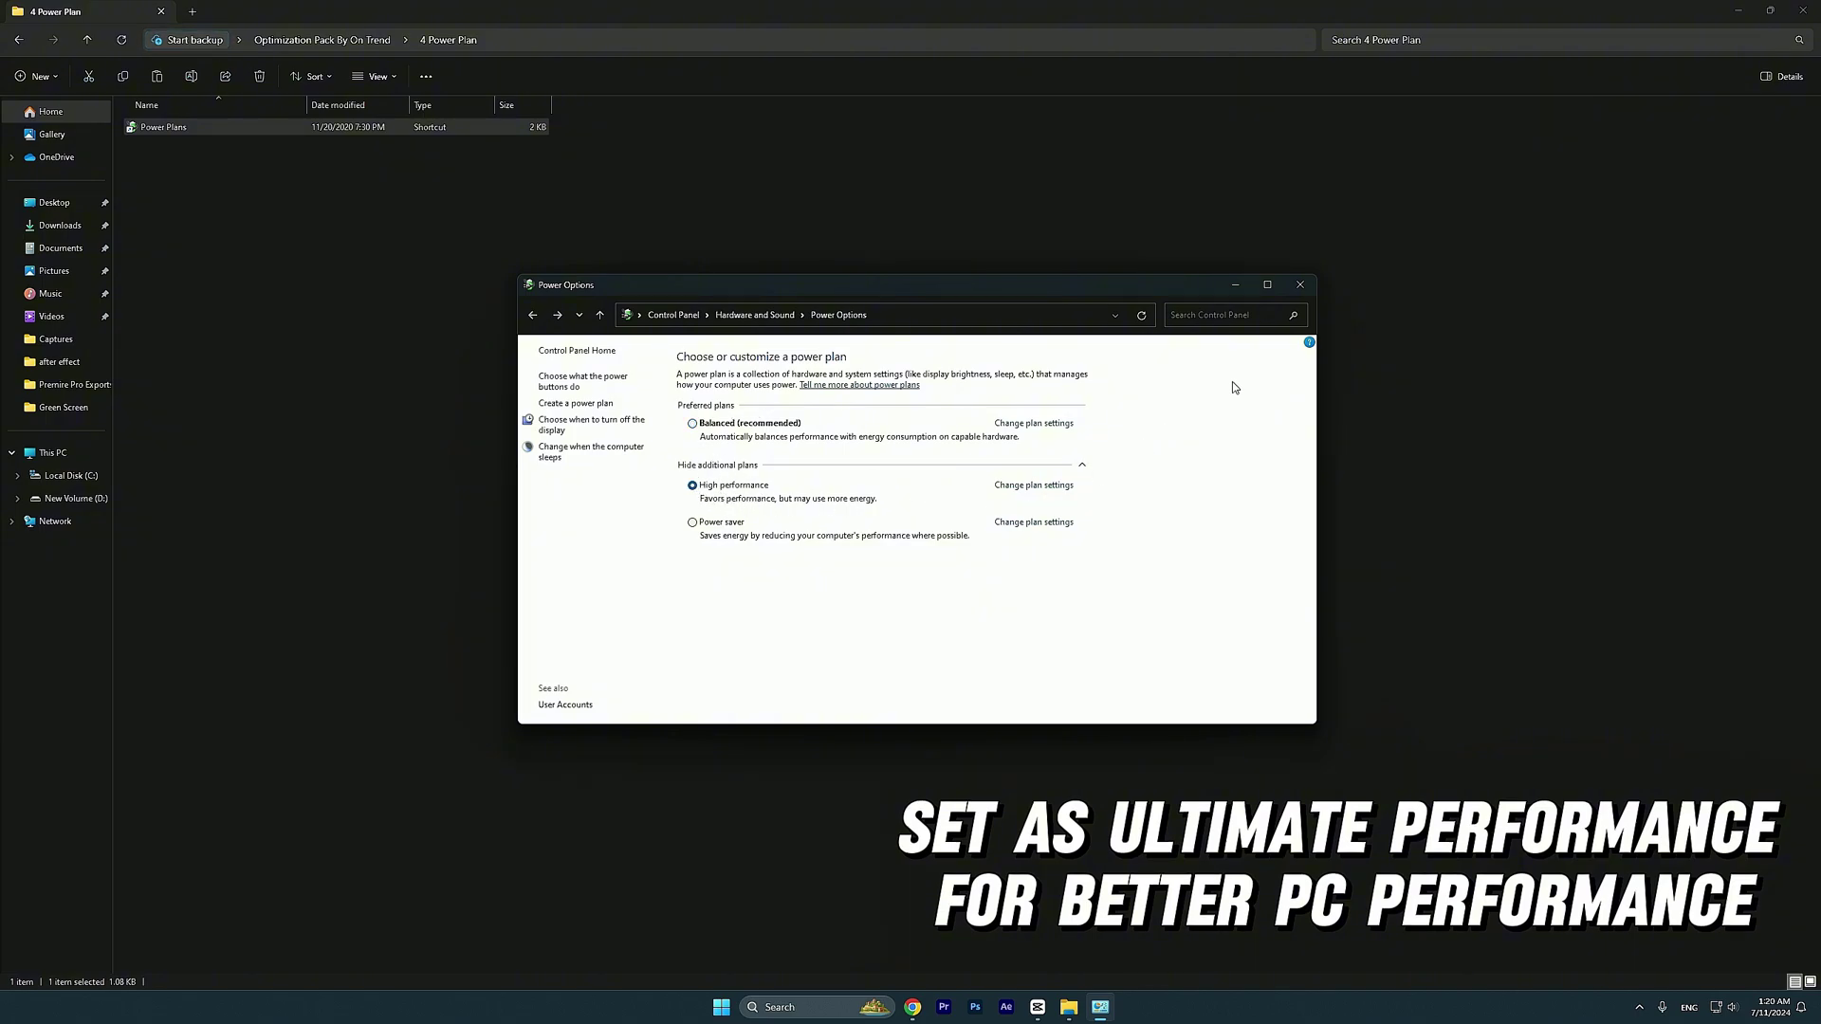
click(1299, 286)
Go to the 5 Temporary Files Cleanup folder and run its cleanup script
click(19, 43)
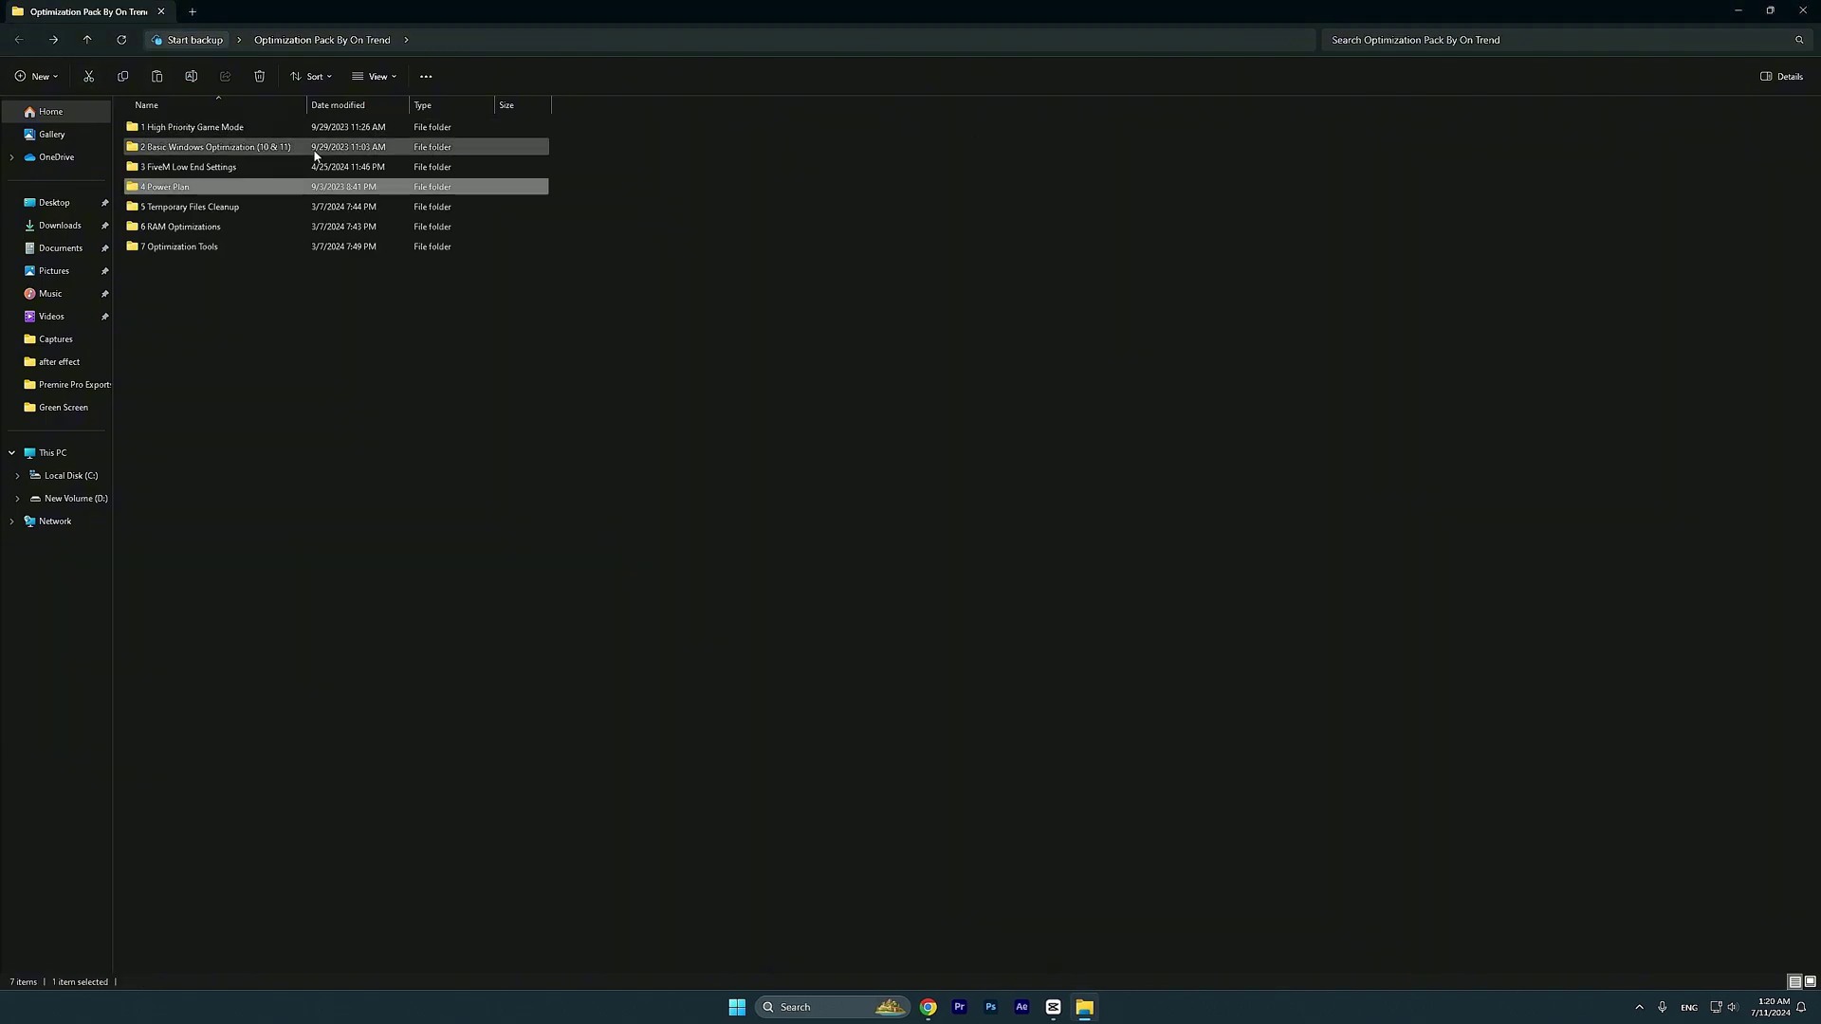
double_click(251, 208)
double_click(192, 125)
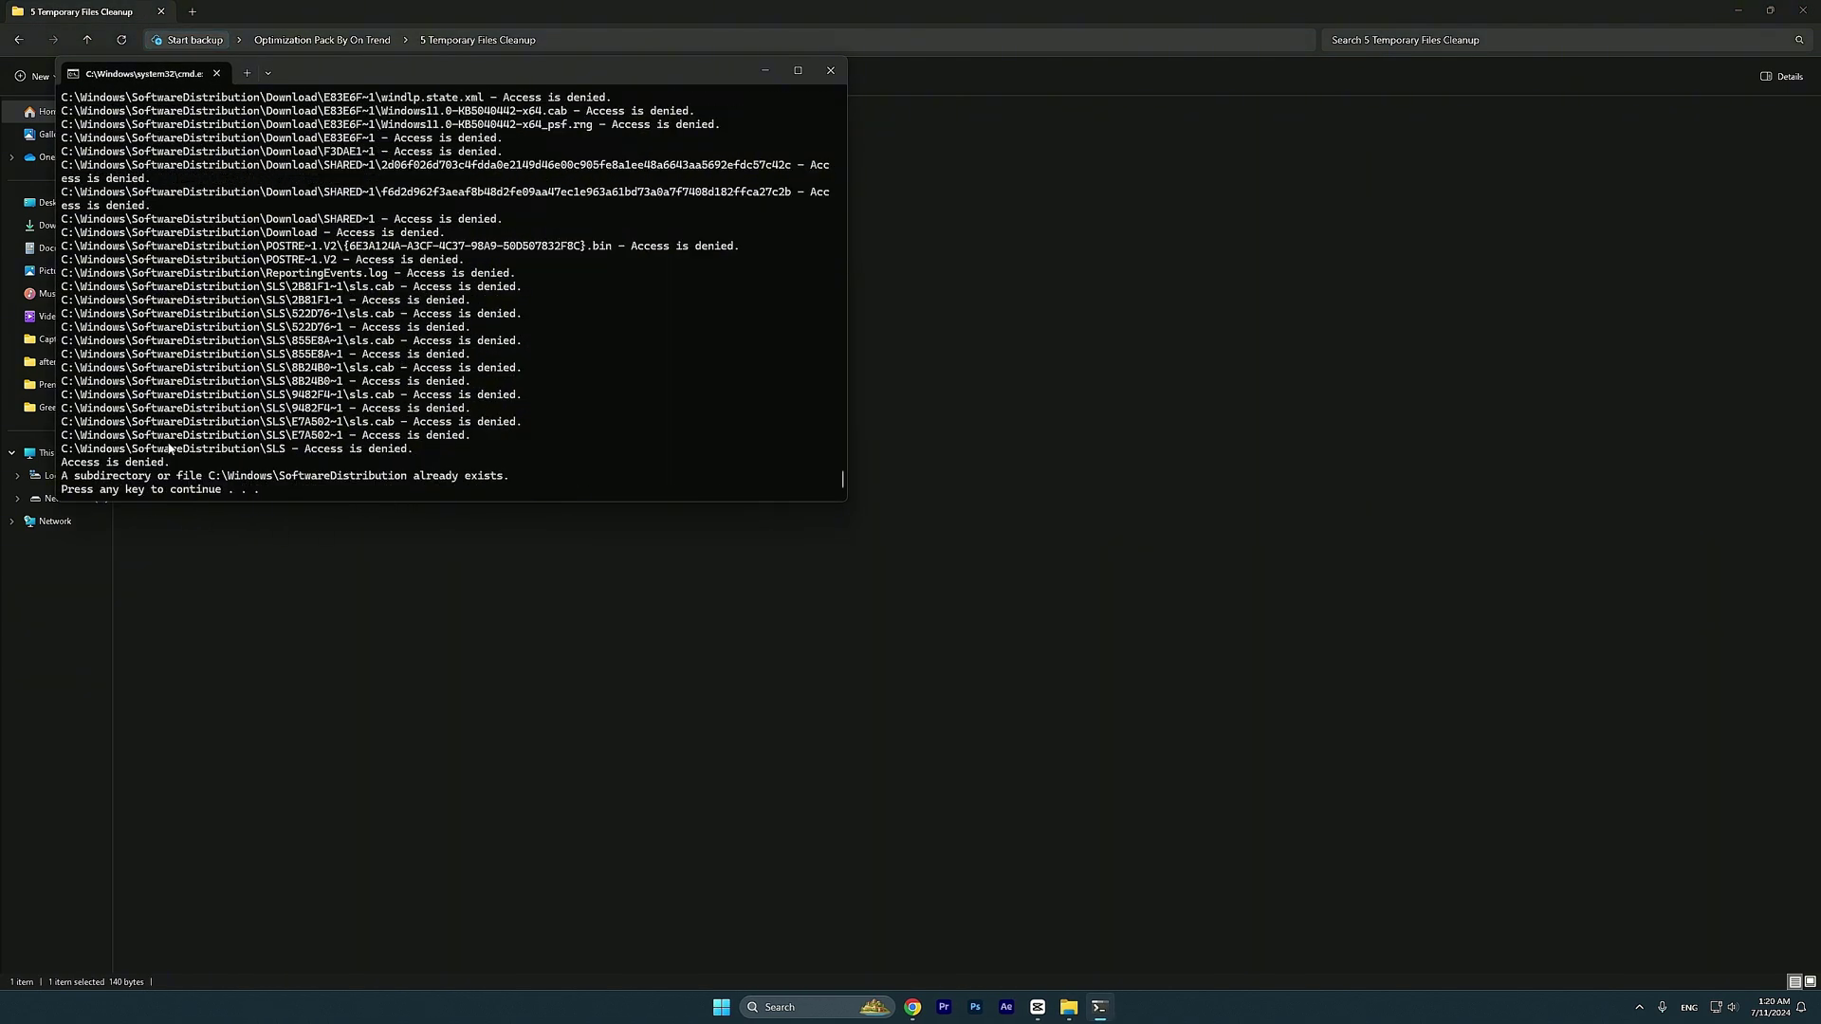
Close the finished cleanup console and open the pack's 6 RAM Optimizations folder
click(831, 73)
click(19, 38)
click(199, 229)
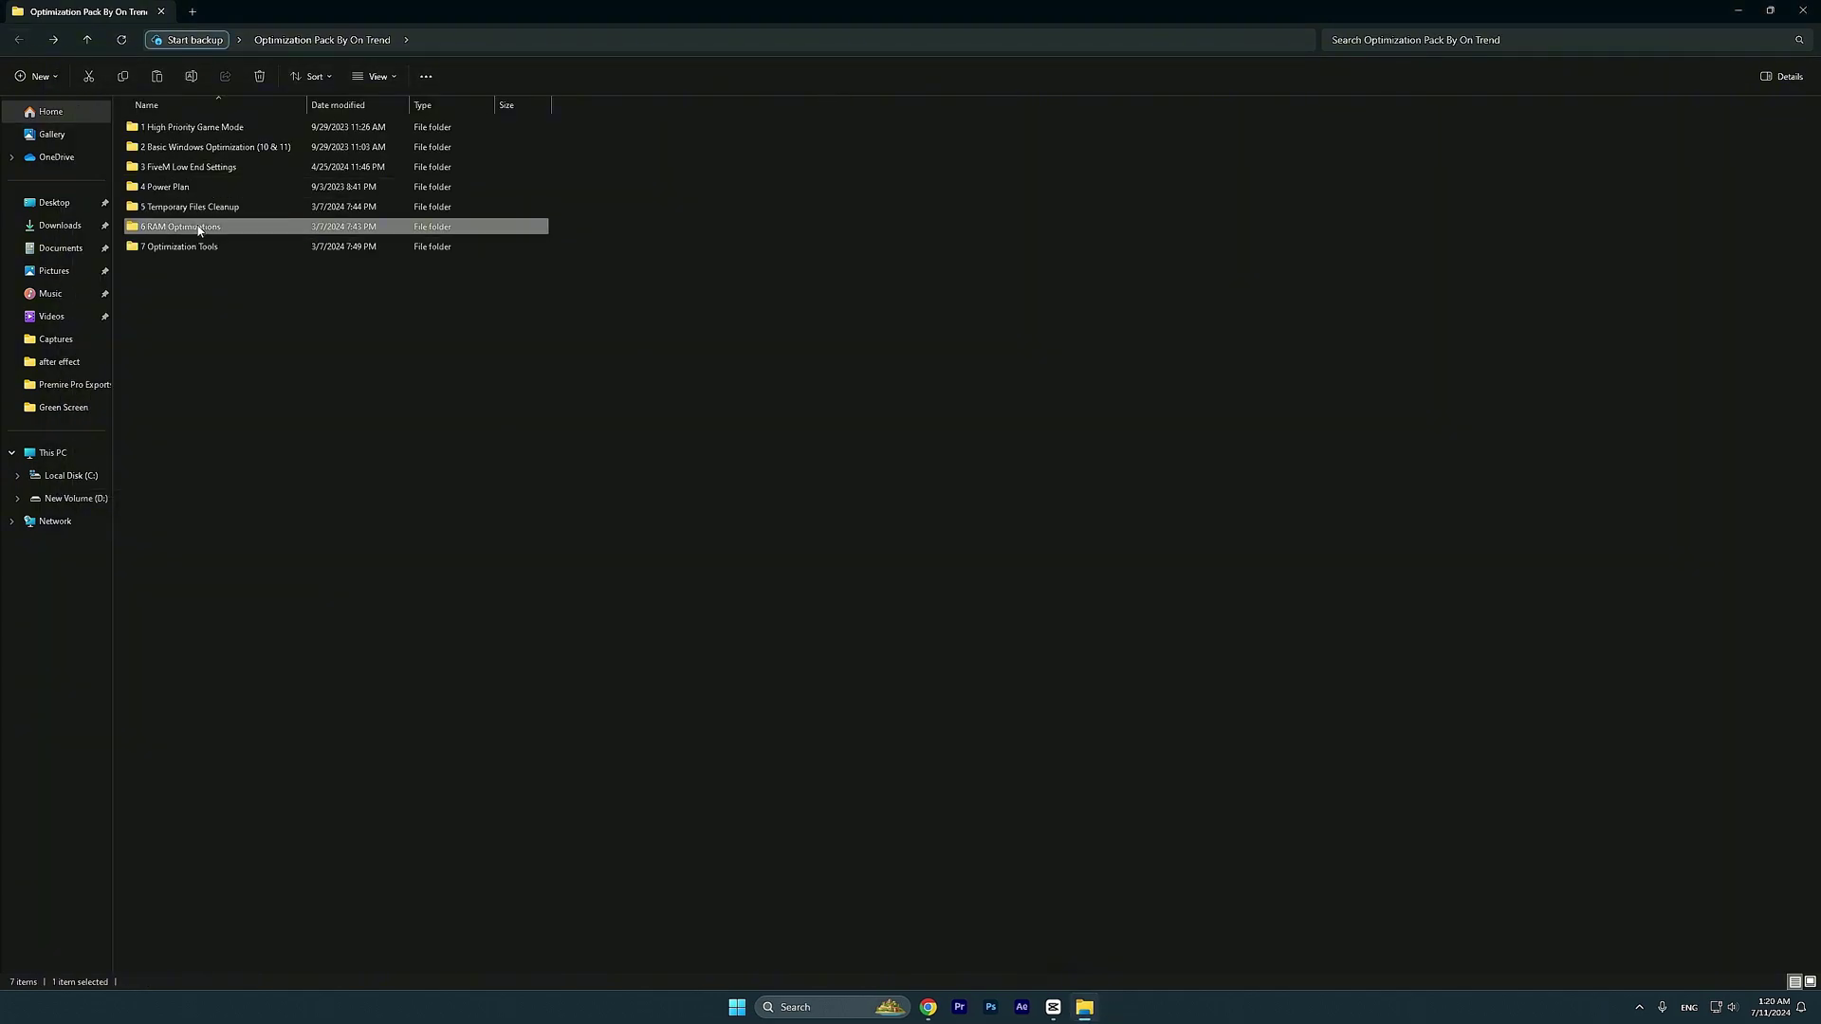
double_click(199, 229)
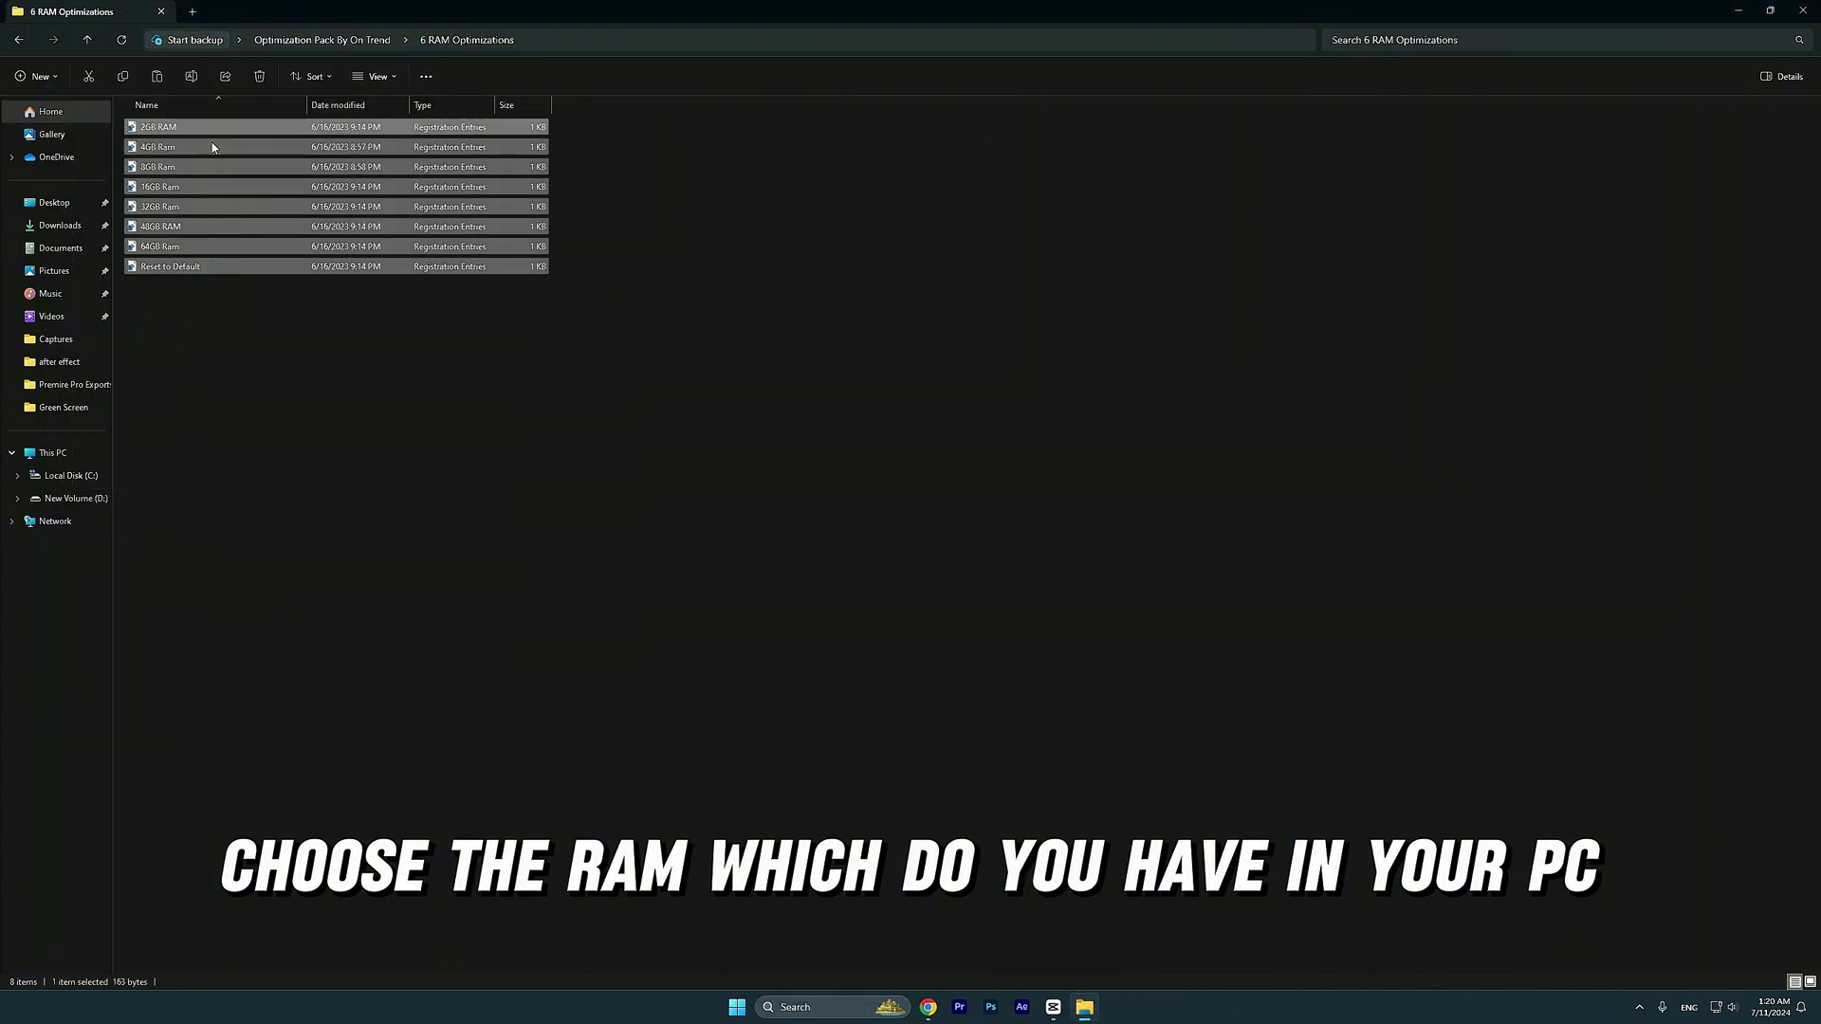
Merge the 16GB Ram file into the registry and dismiss the confirmation
click(203, 204)
click(183, 187)
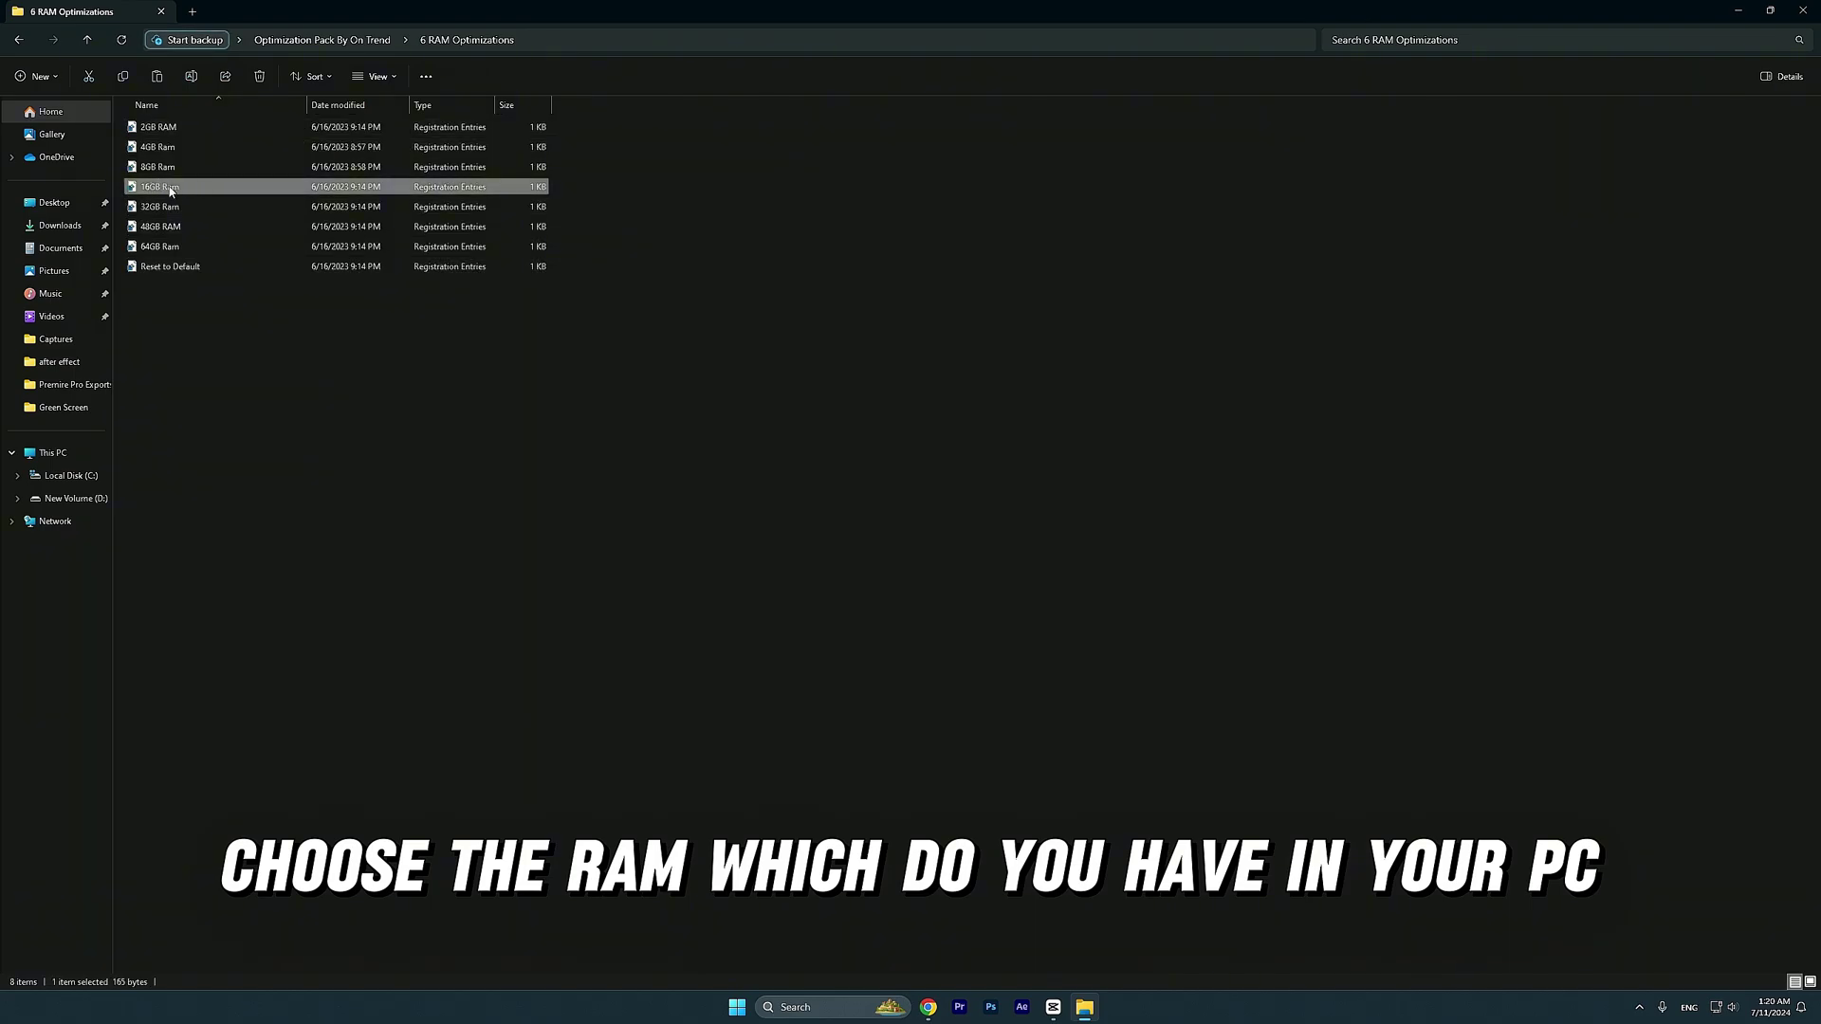
double_click(171, 189)
click(837, 617)
click(1017, 524)
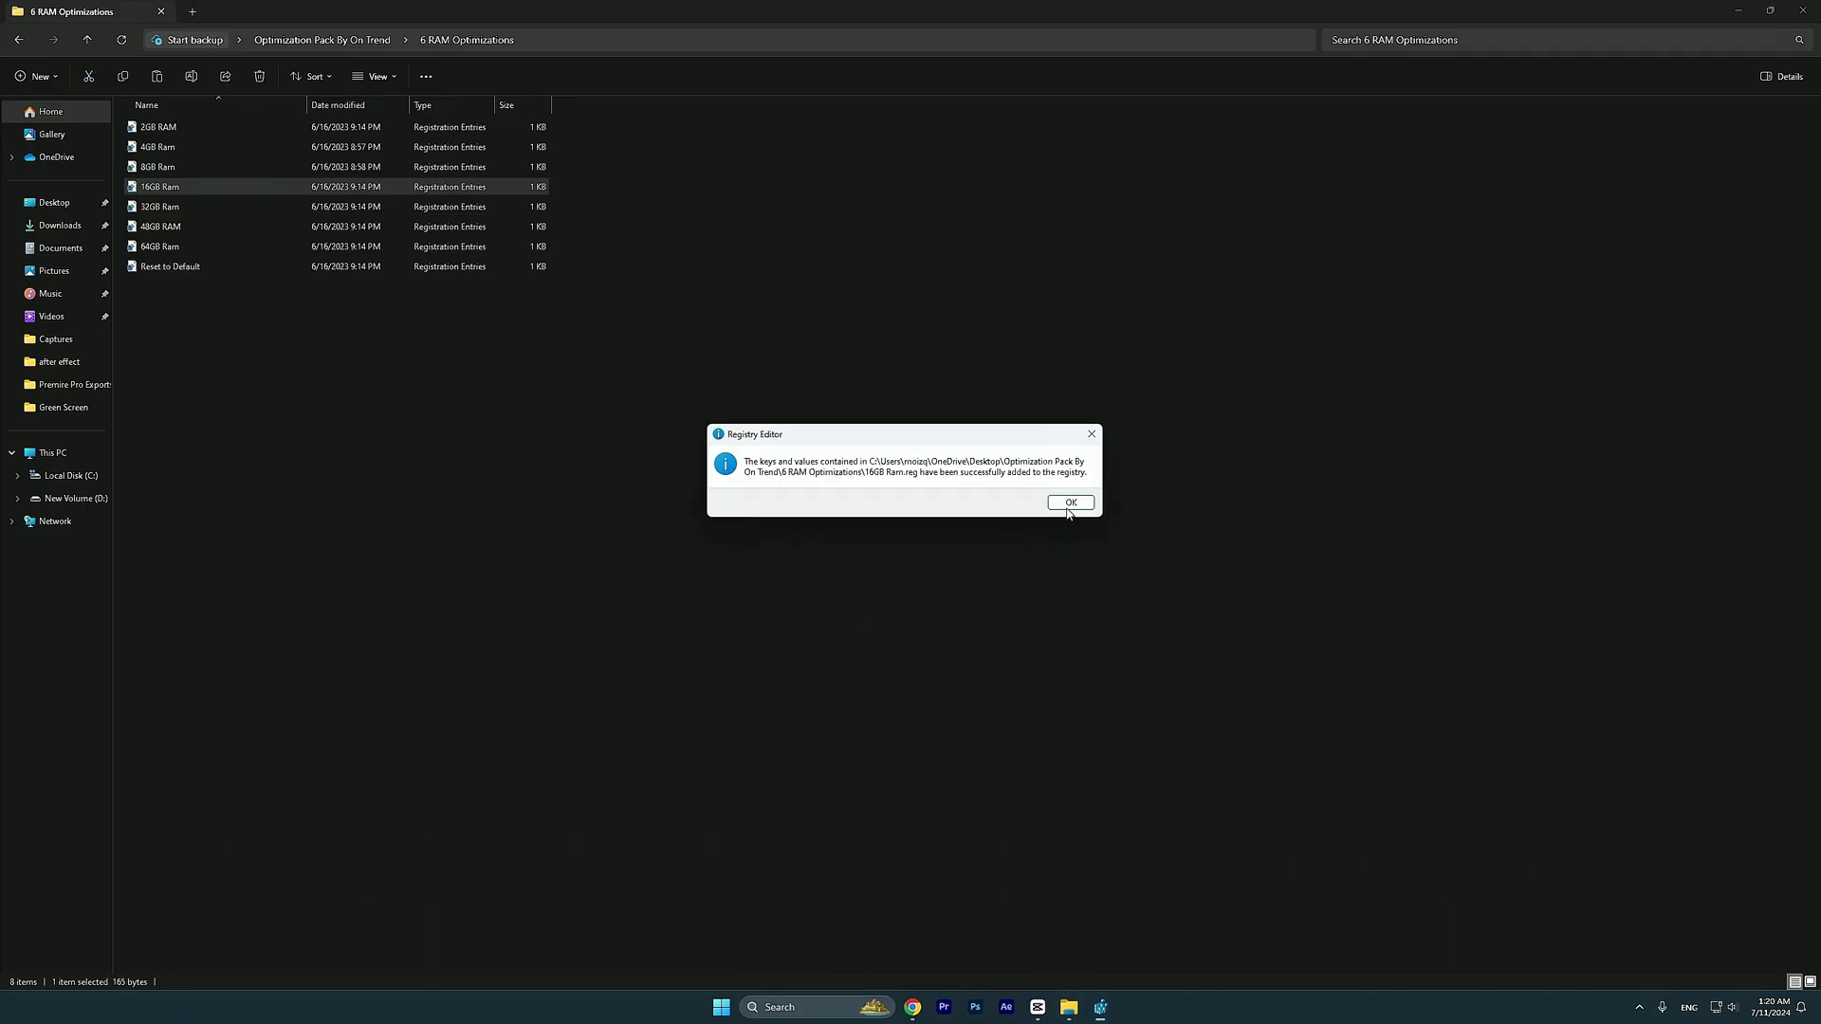
click(1070, 504)
Install Mem Reduct from the pack's 7 Optimization Tools folder with the default setup options and launch it
click(11, 41)
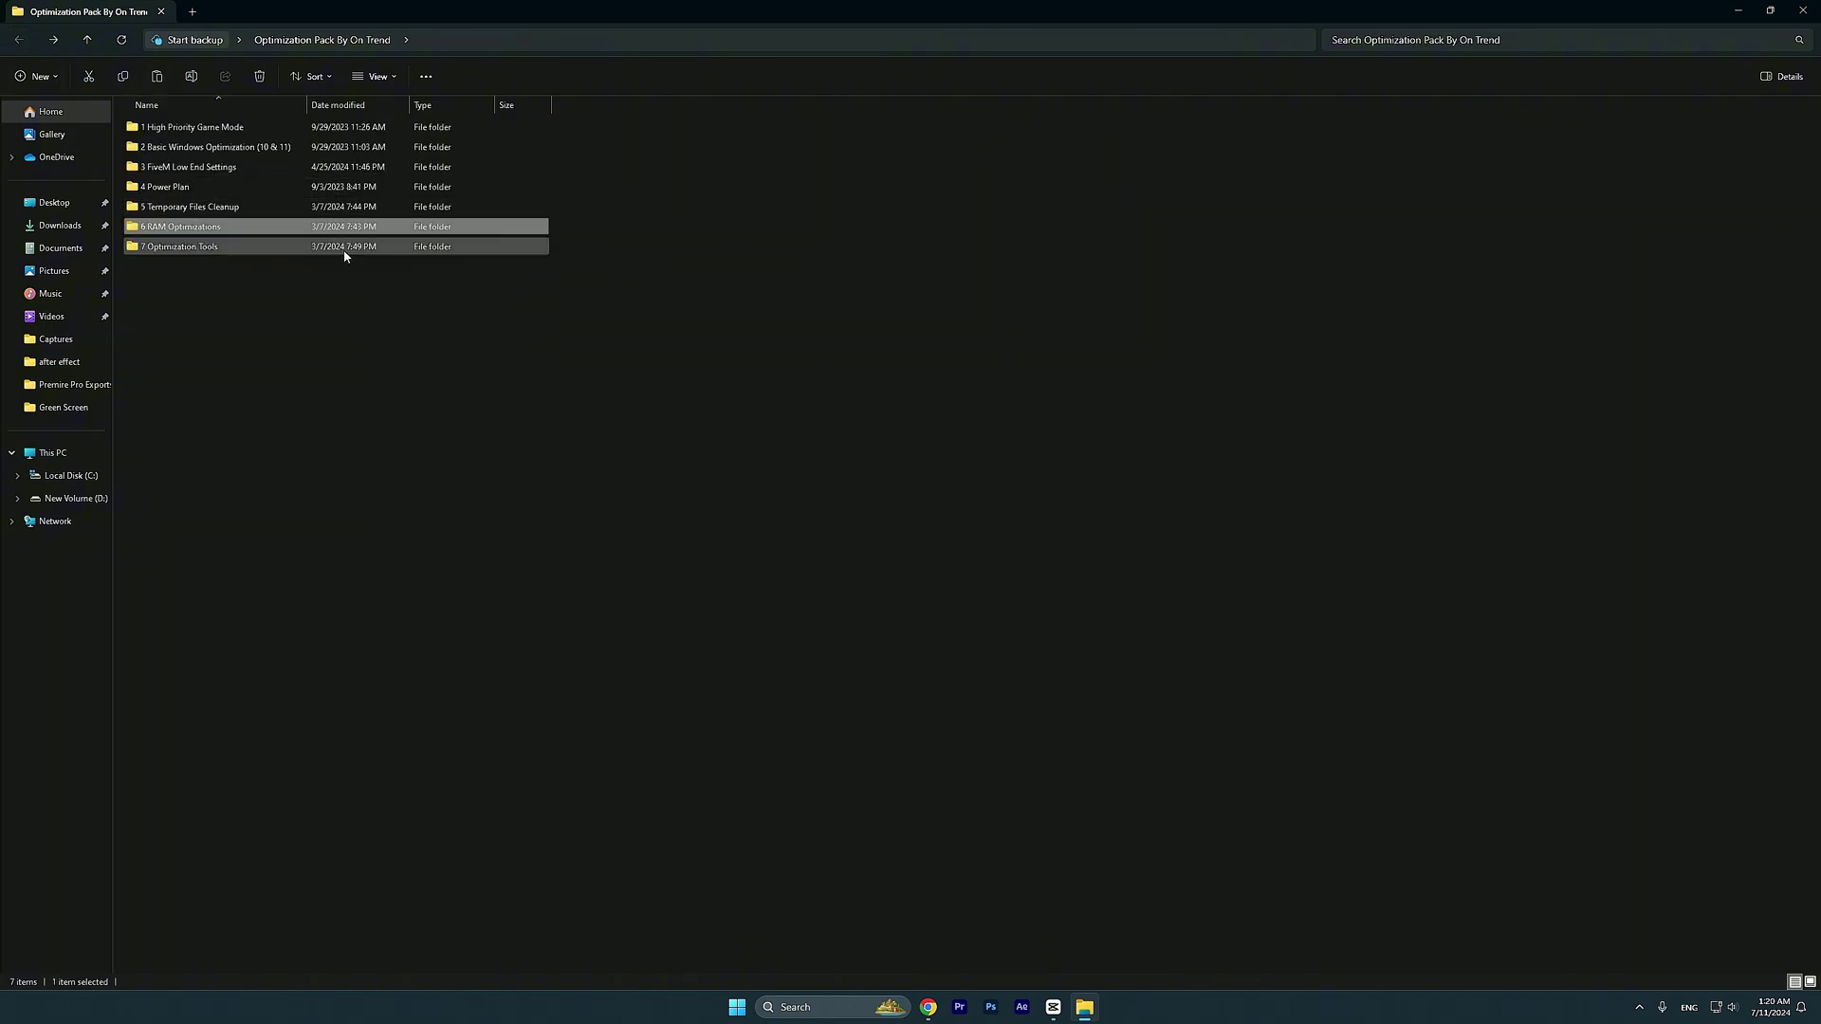
click(185, 249)
key(Return)
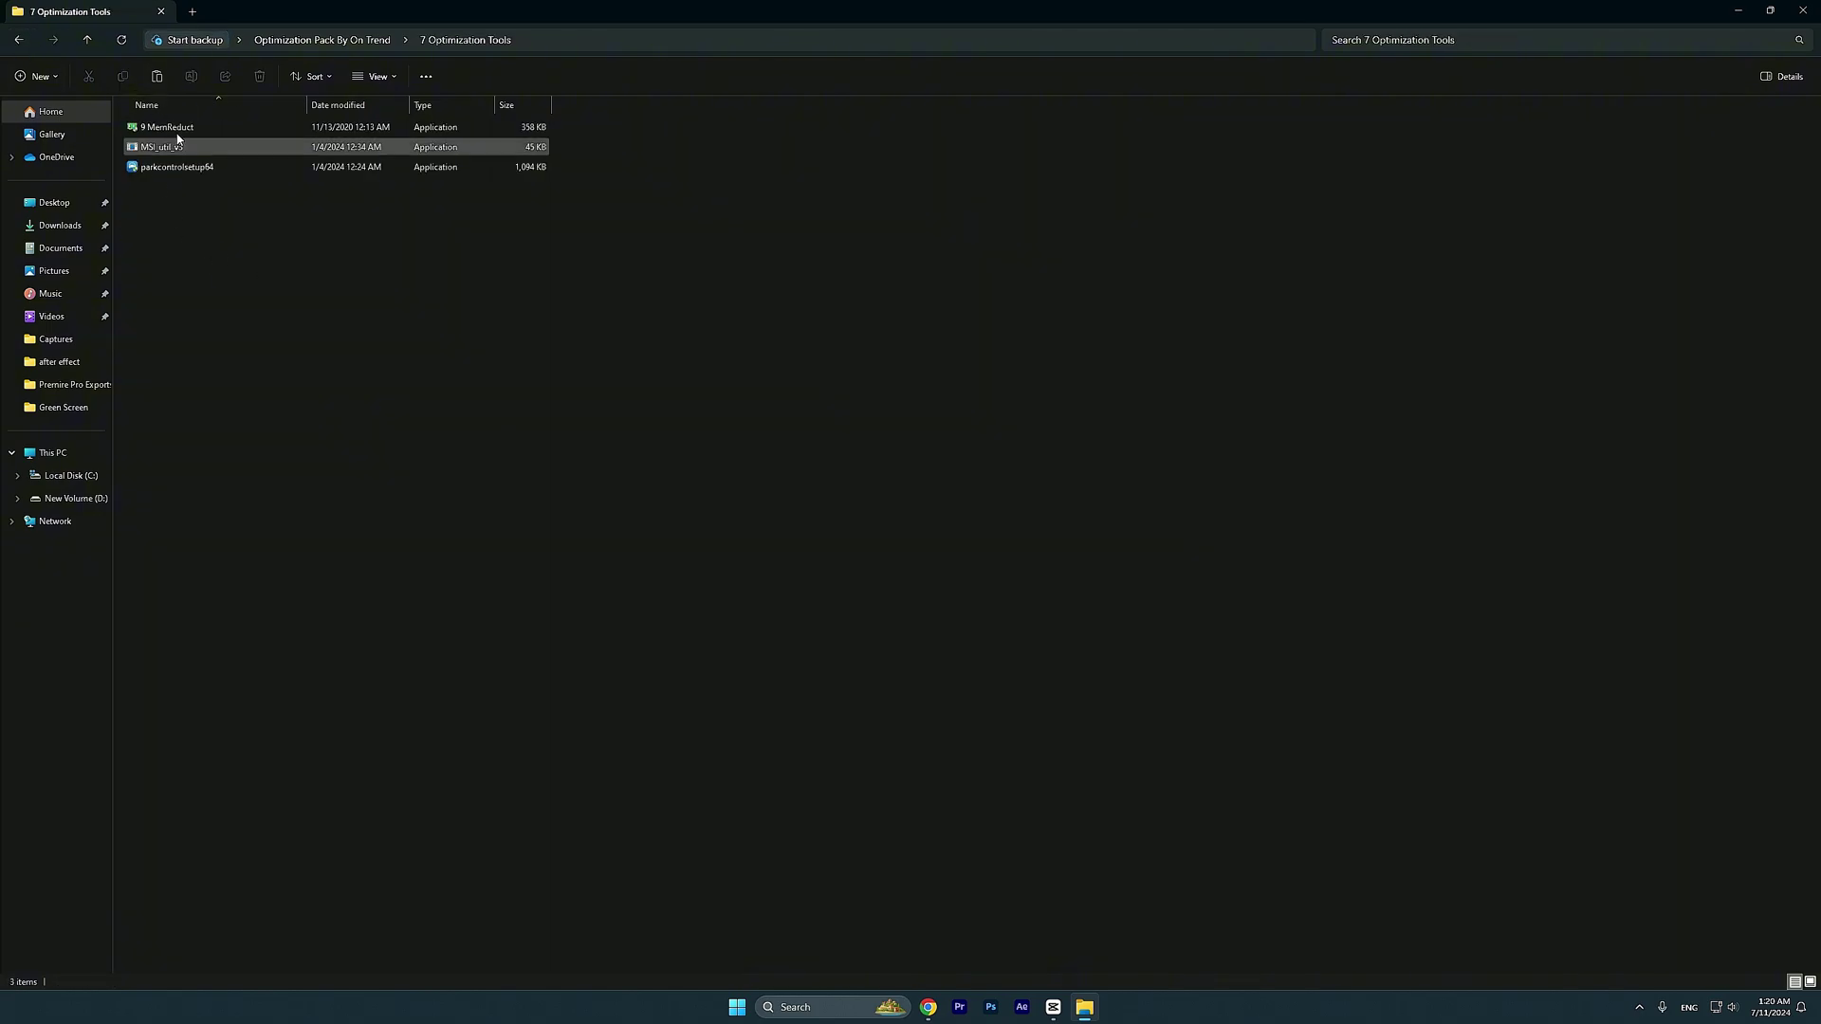
click(167, 126)
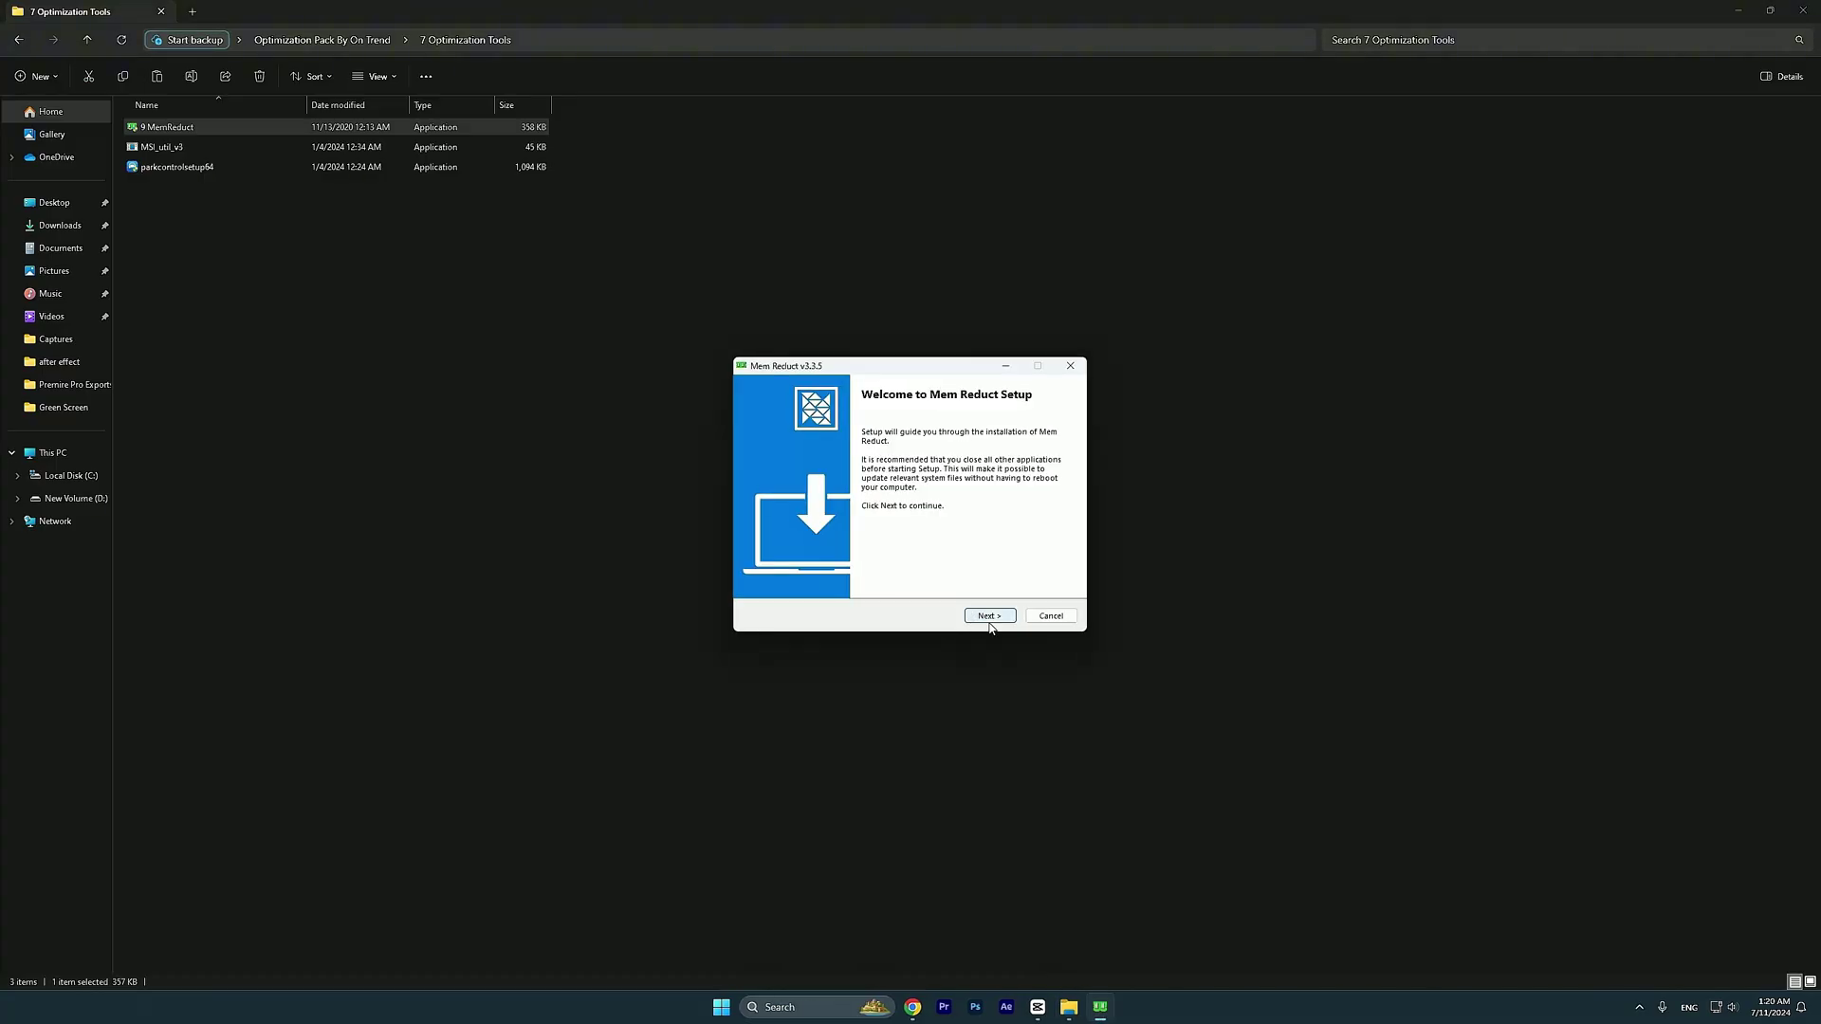
click(991, 617)
click(991, 616)
click(992, 616)
click(992, 617)
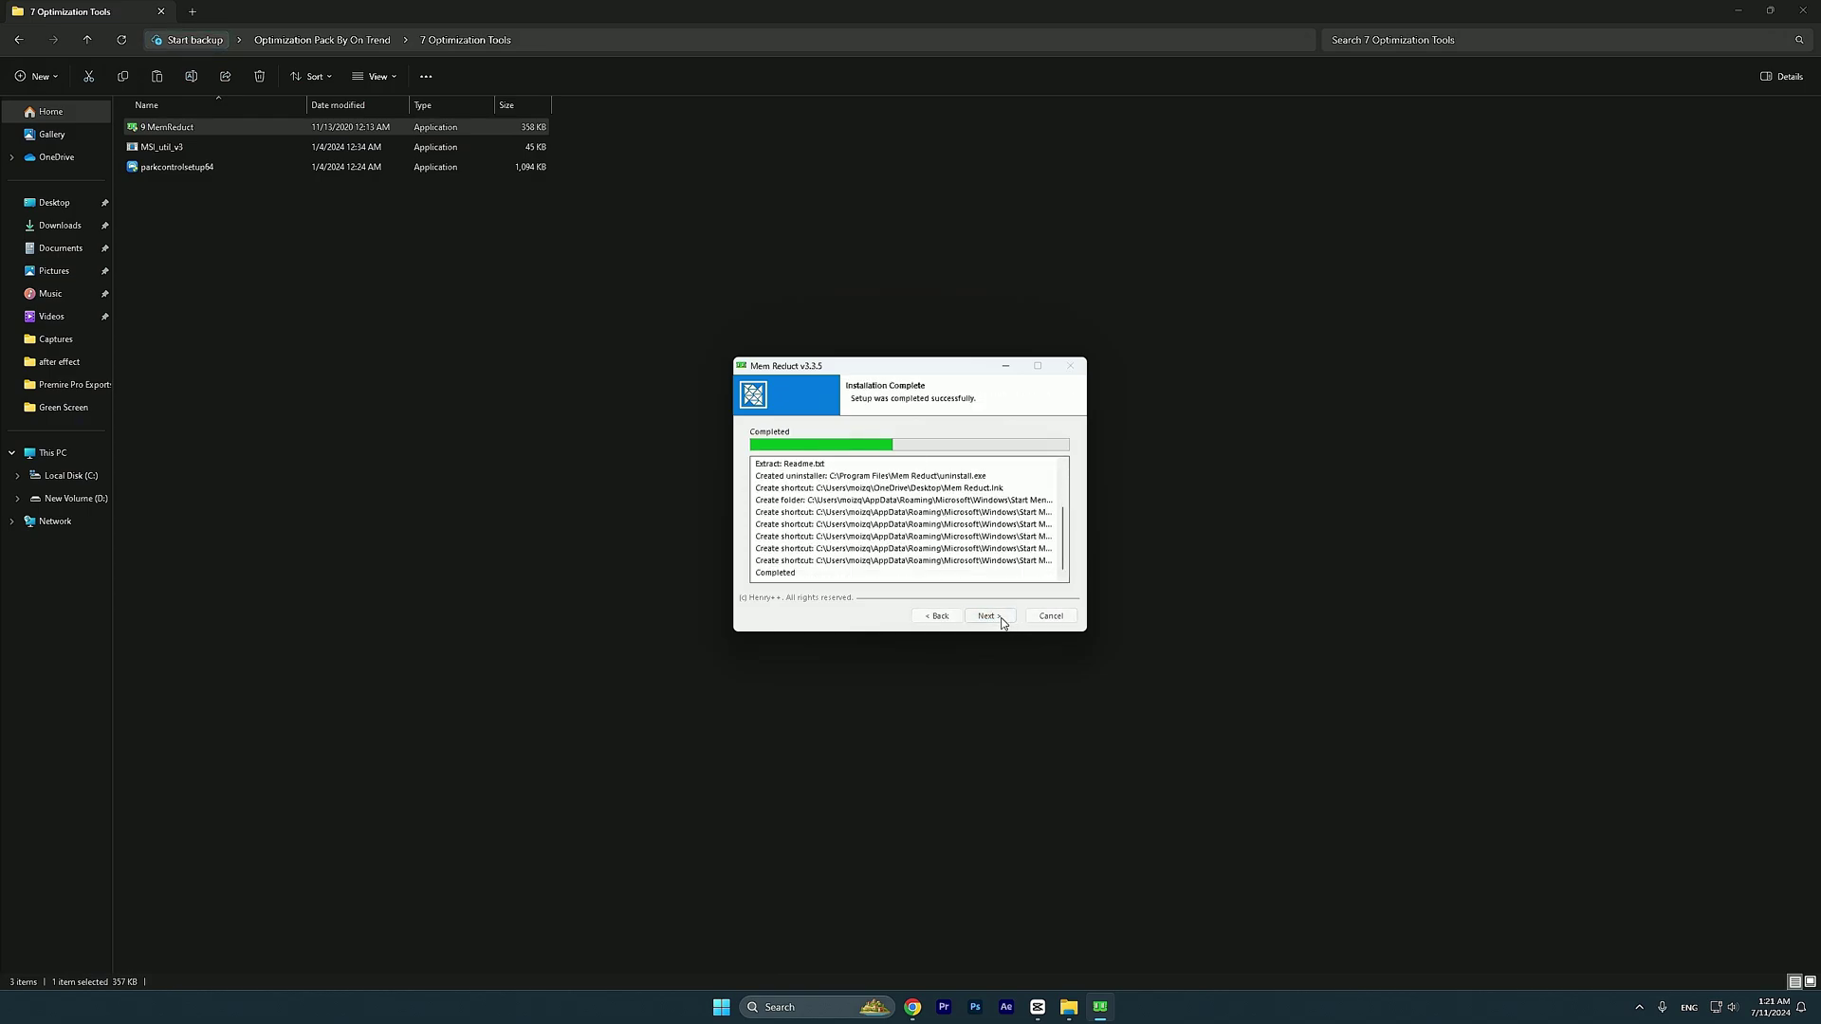
click(1003, 618)
click(1002, 618)
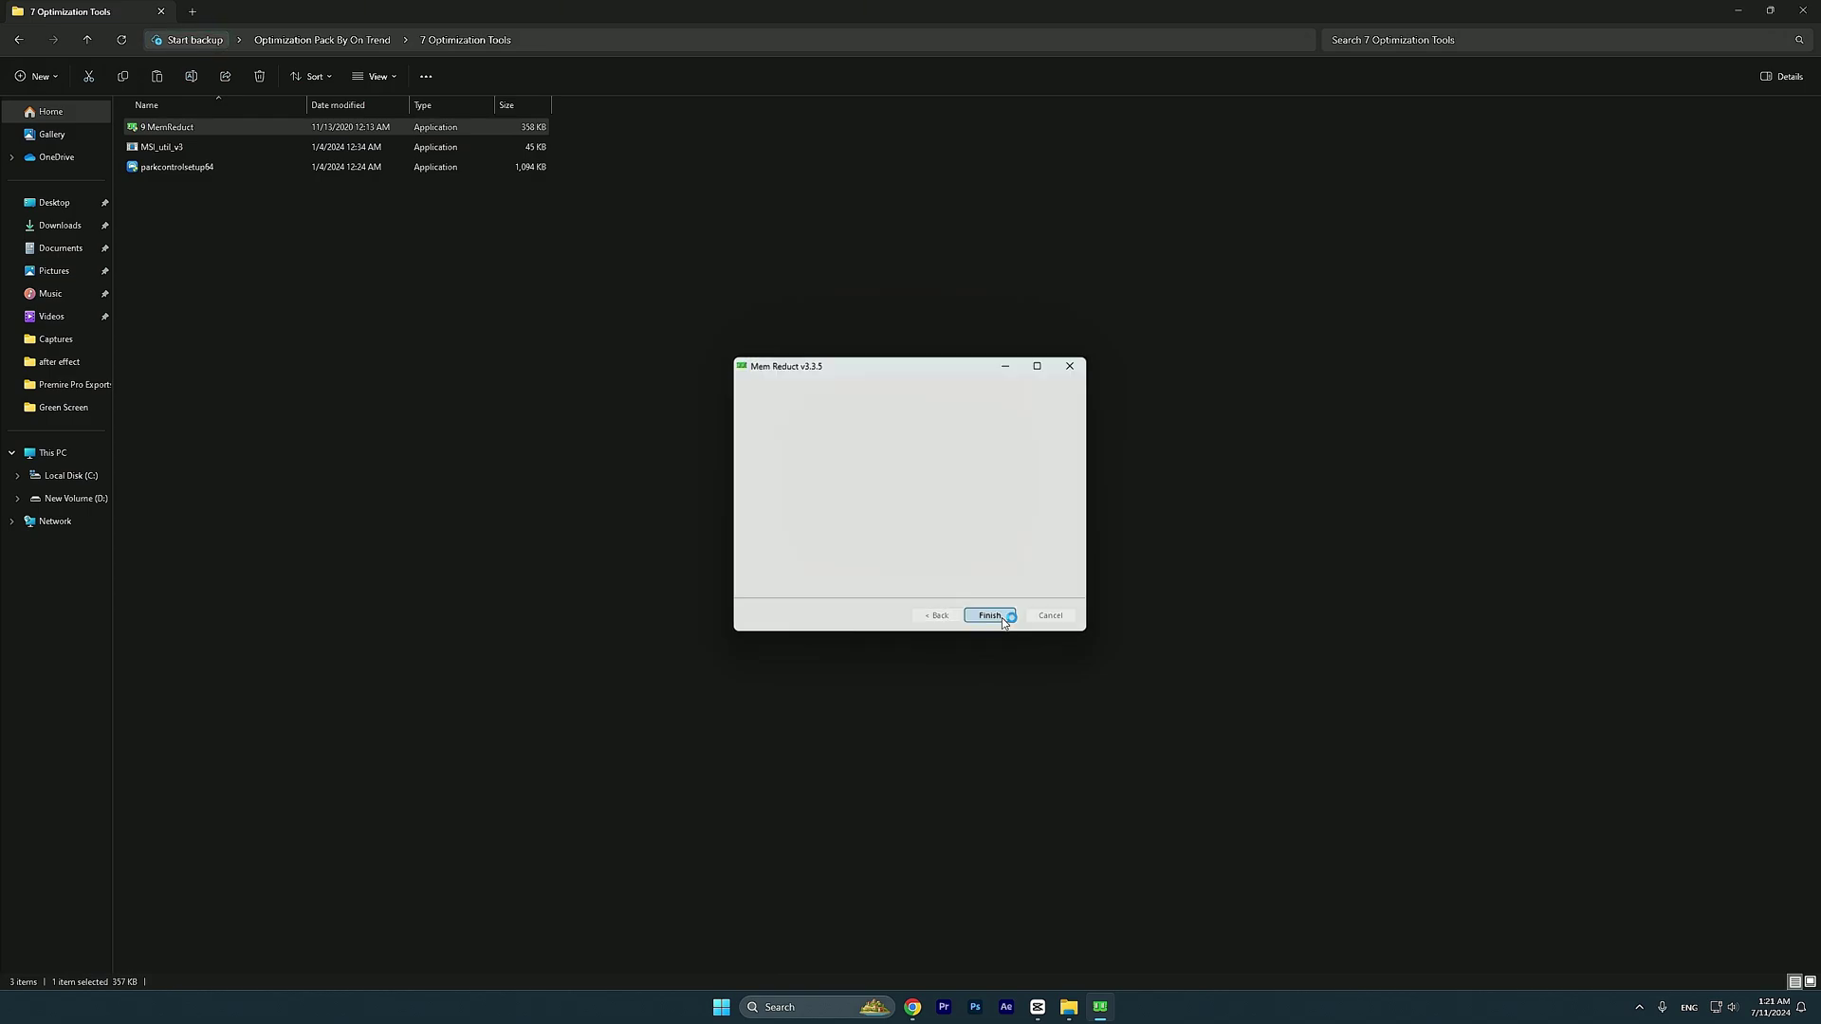
click(1005, 536)
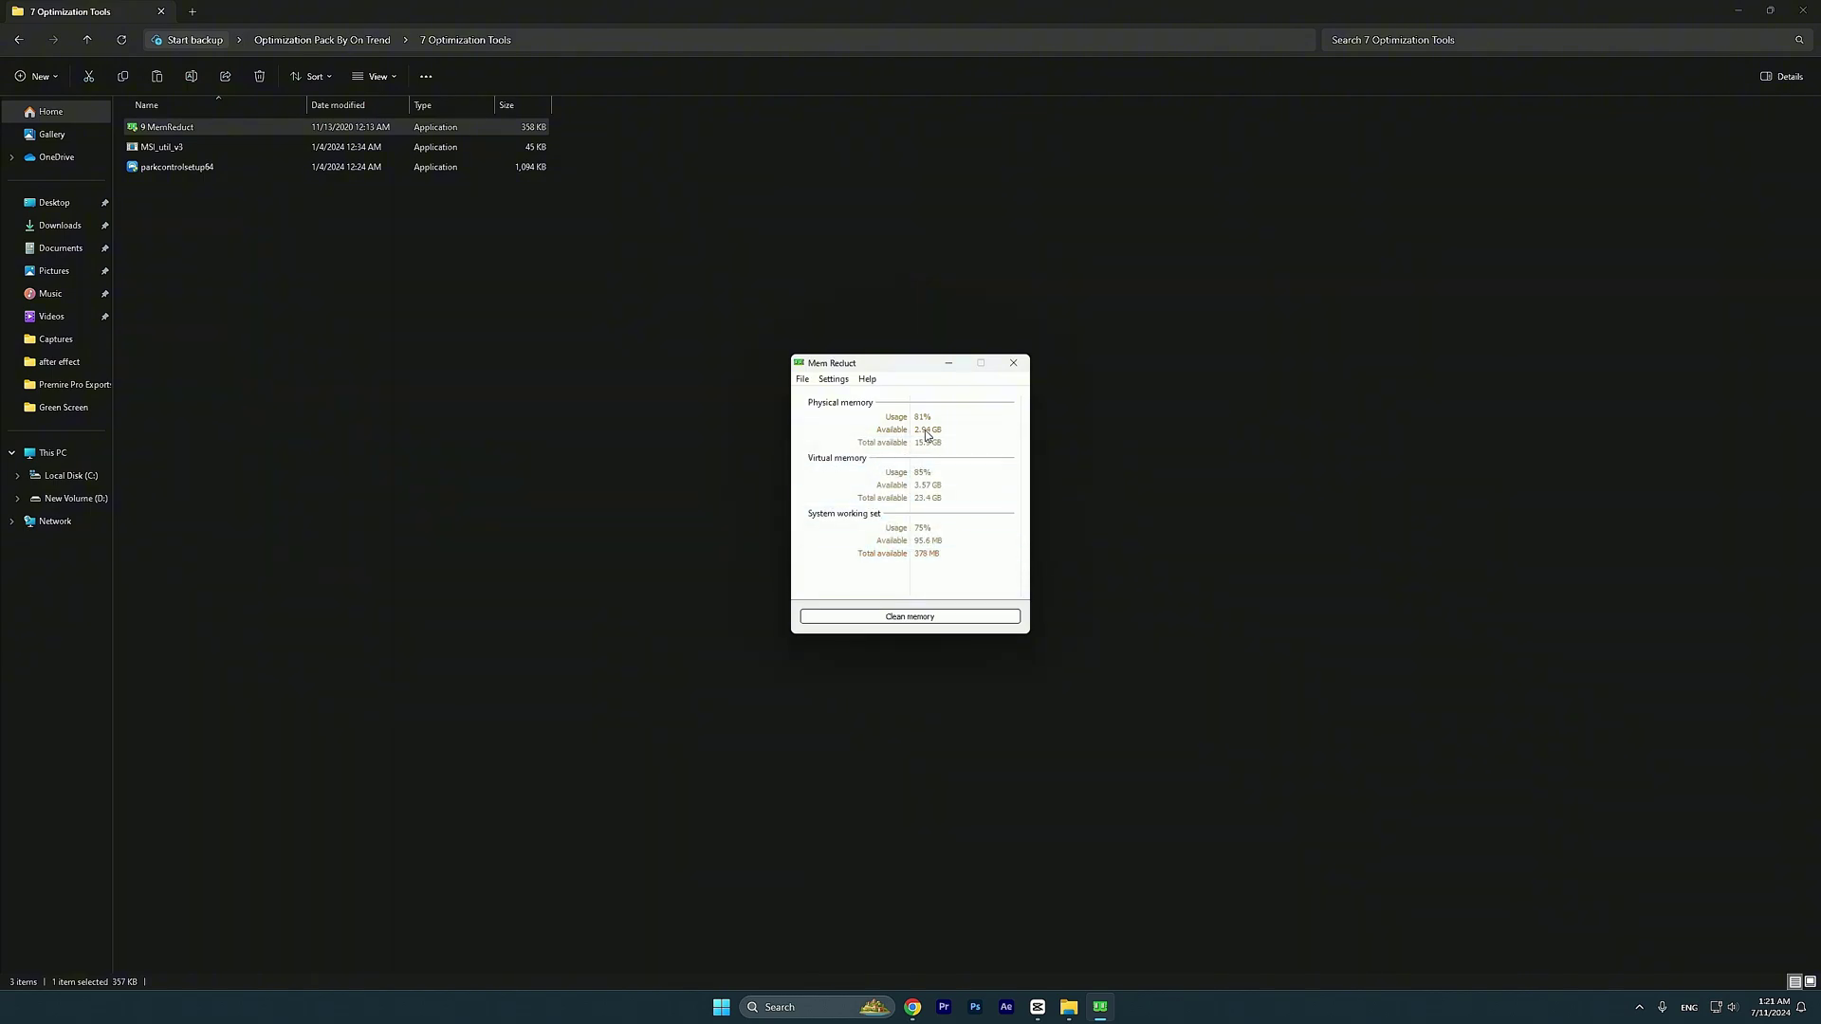
Clean the memory with Mem Reduct, confirm the cleanup, and close its notification and window
click(900, 617)
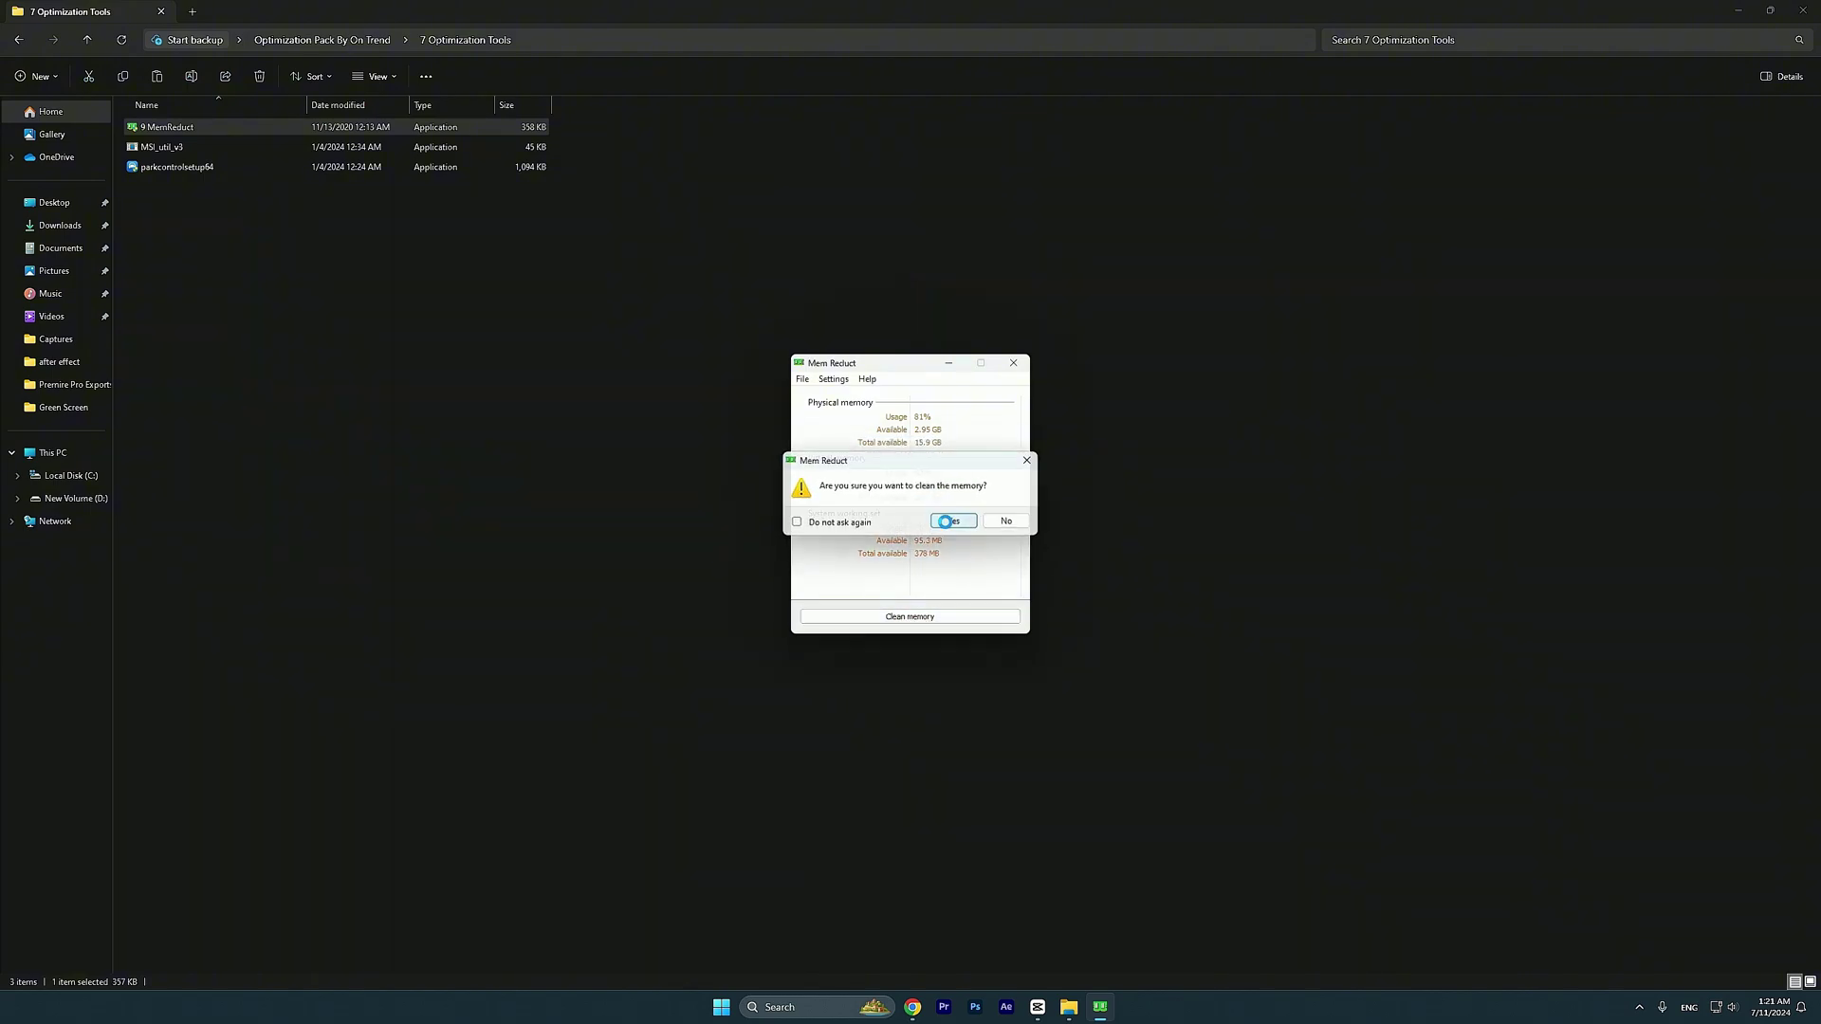
click(945, 521)
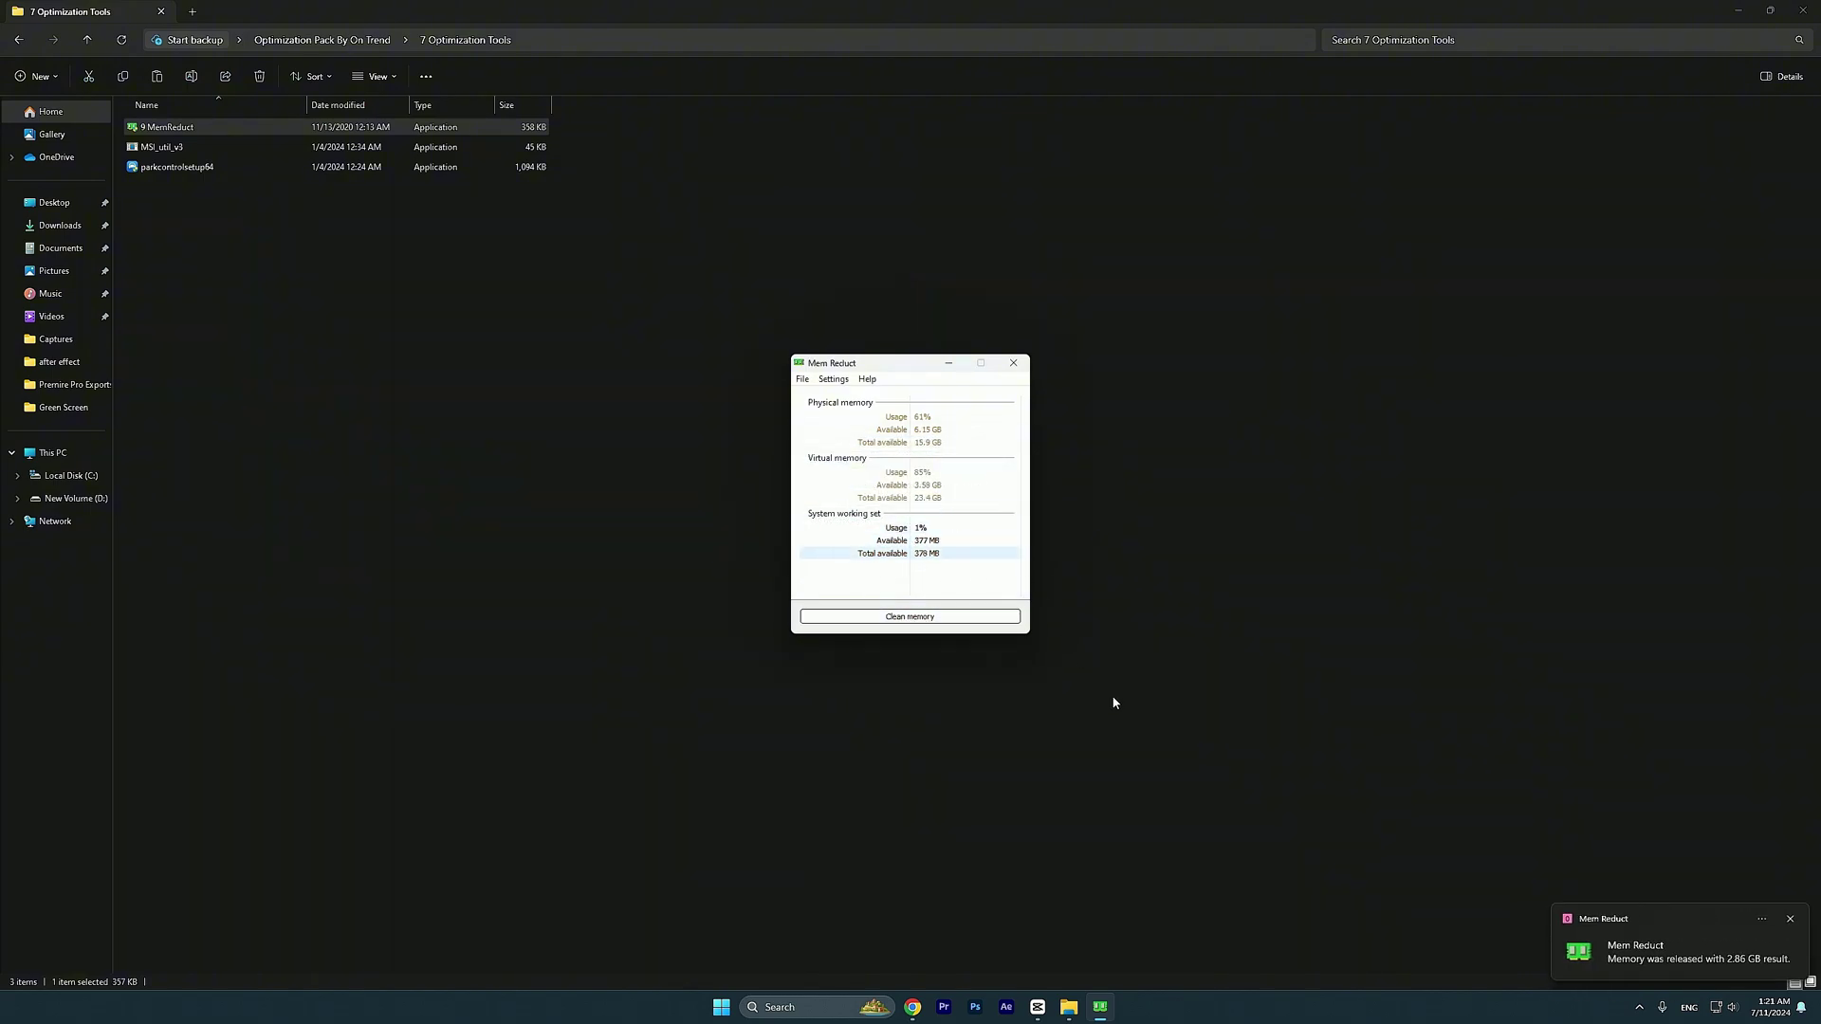
click(1790, 921)
click(1010, 362)
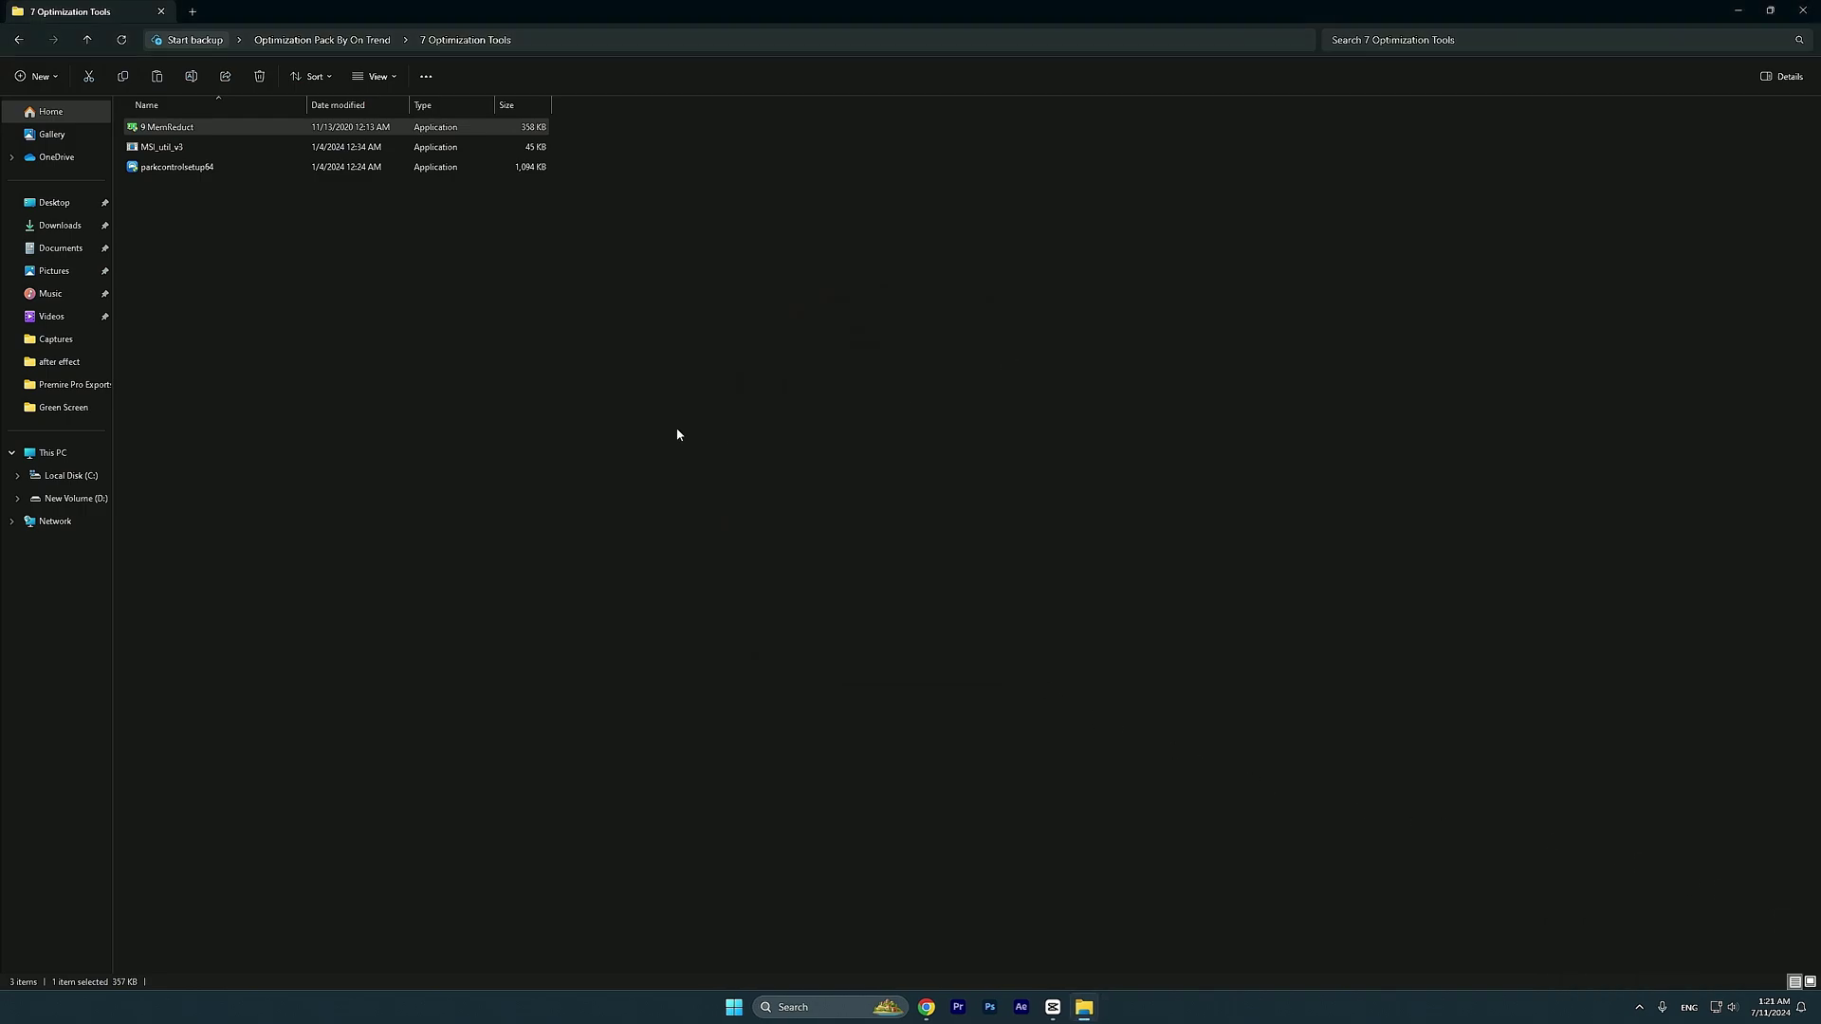
Run MSI_util_v3 as administrator, view the interrupt priority options for the AMD Radeon RX 6600 XT, and close the utility
right_click(200, 144)
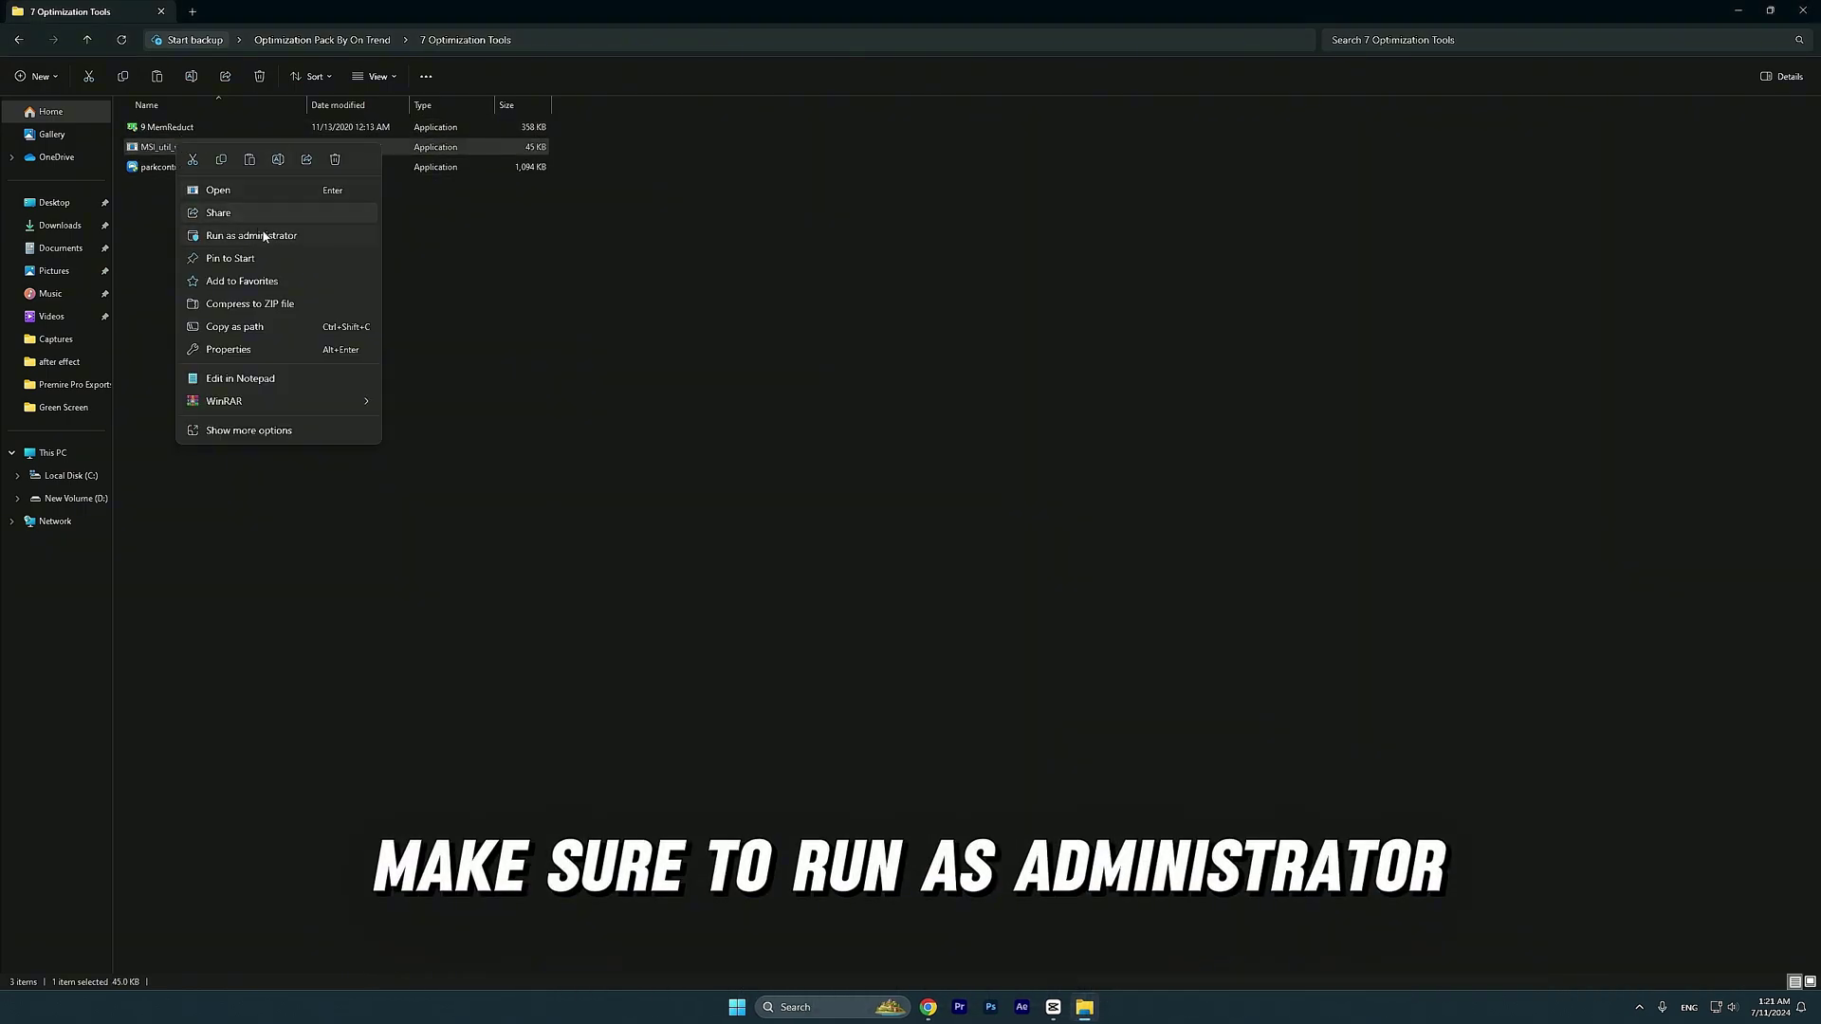
click(251, 236)
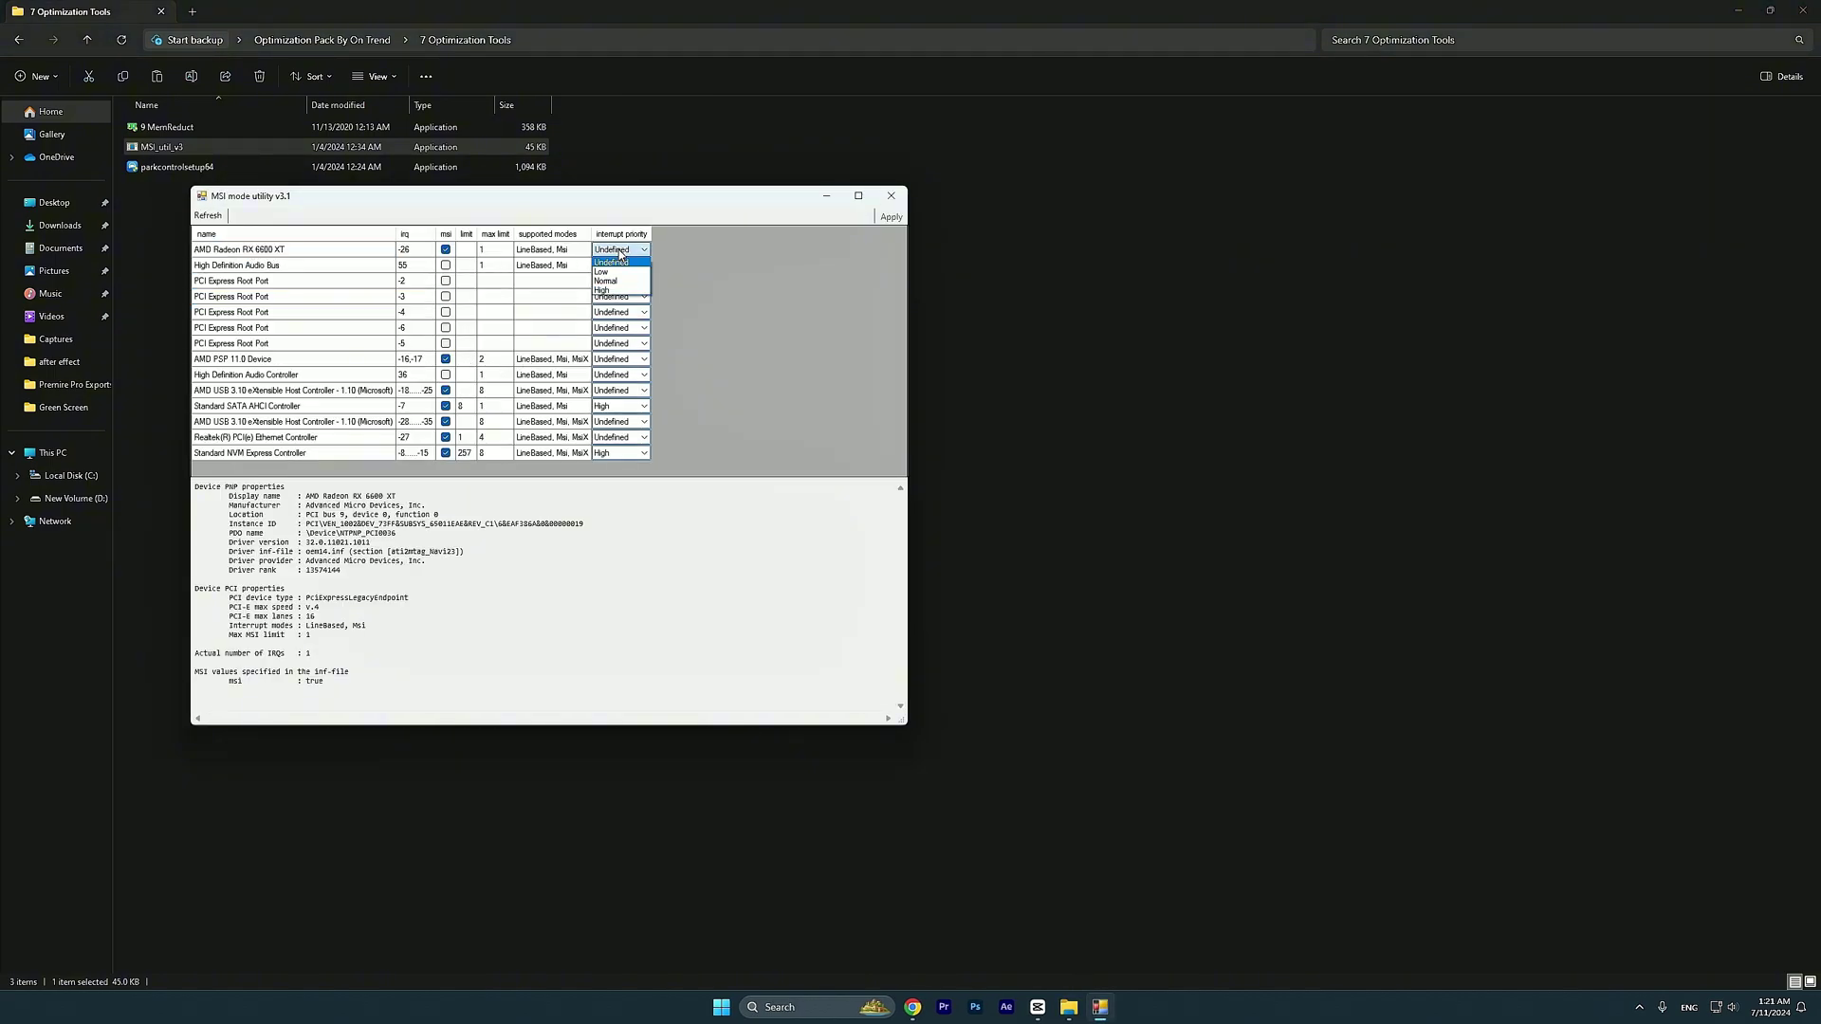
click(888, 199)
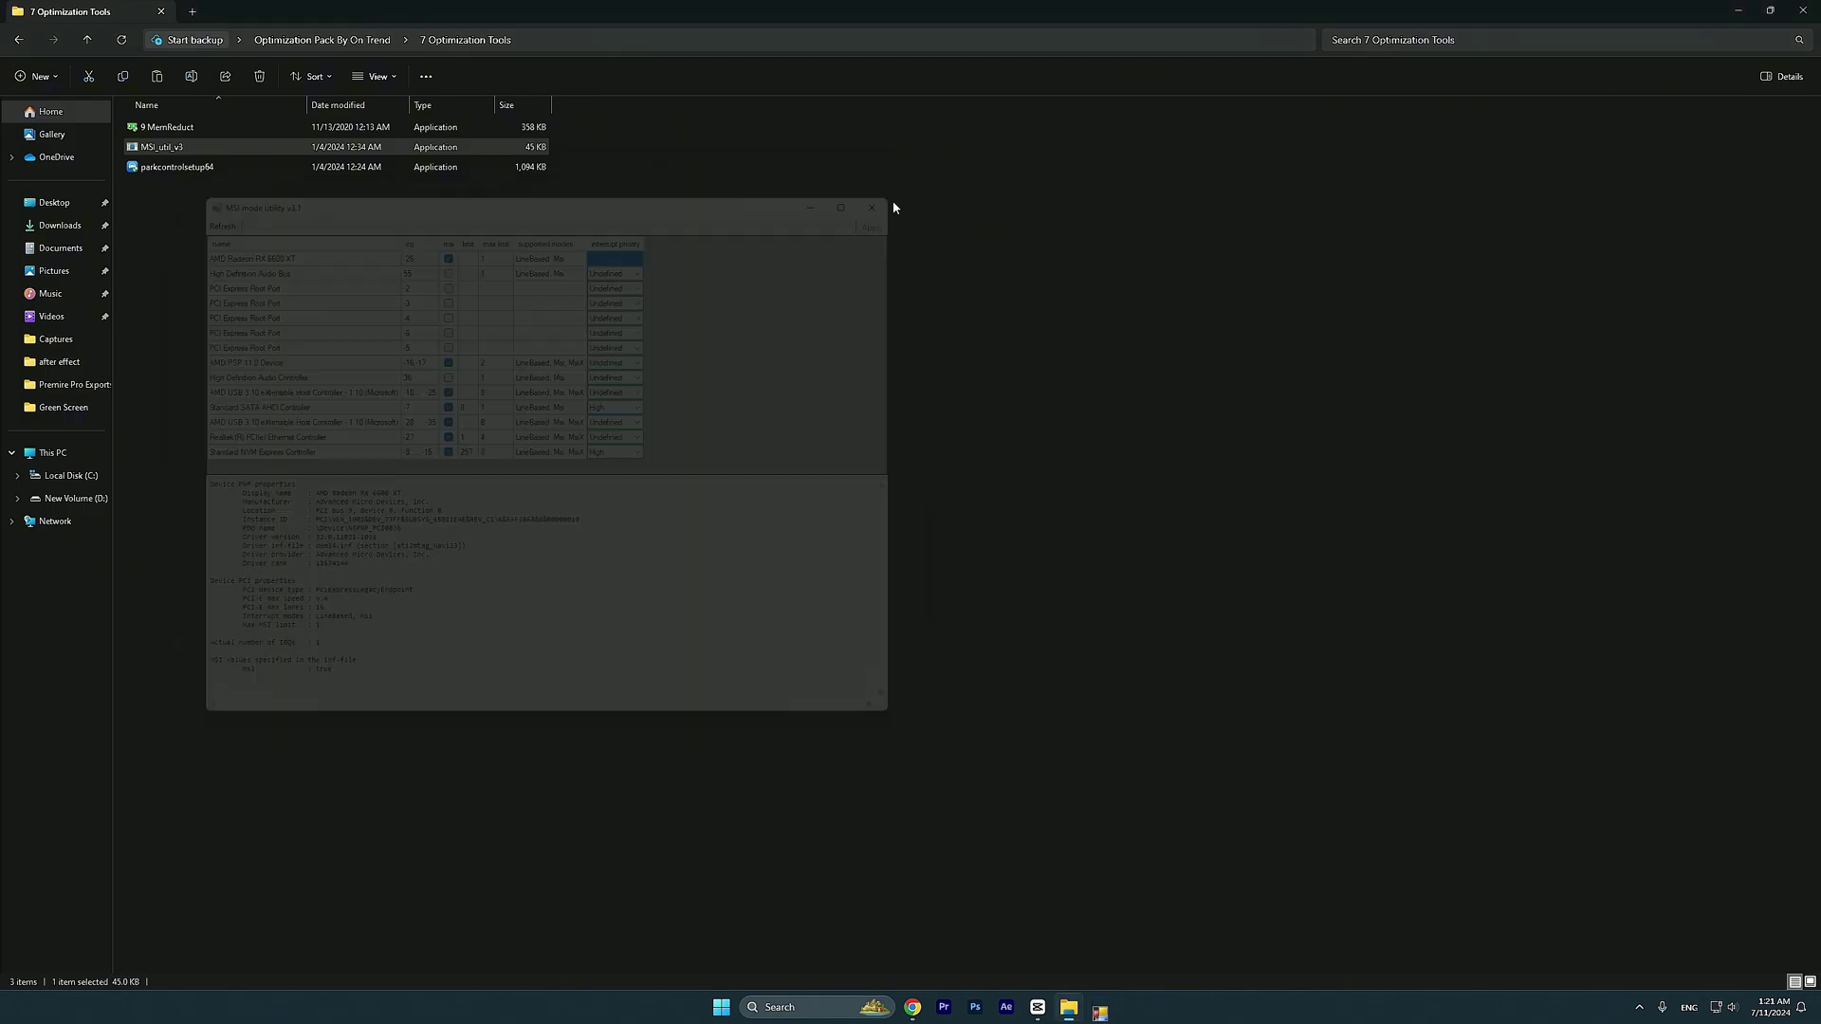
Run parkcontrolsetup64, accept the license agreement, and install ParkControl with the default options
double_click(184, 171)
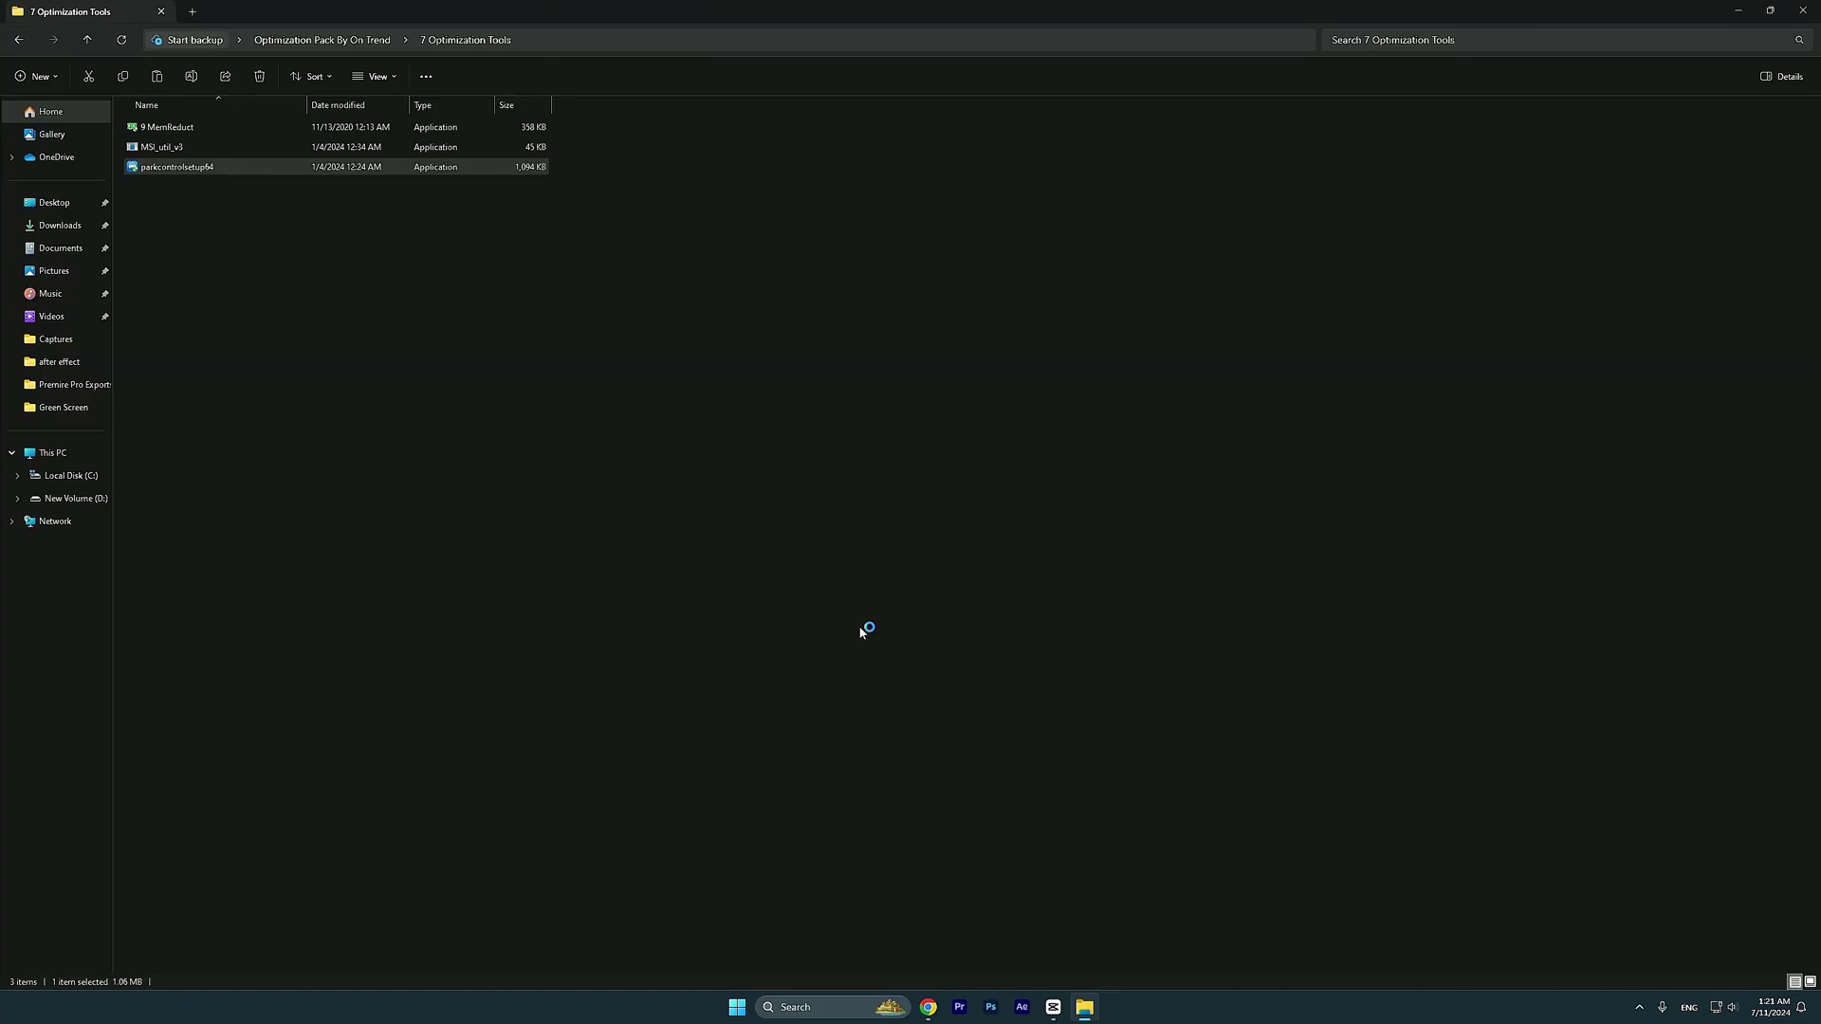
click(1027, 533)
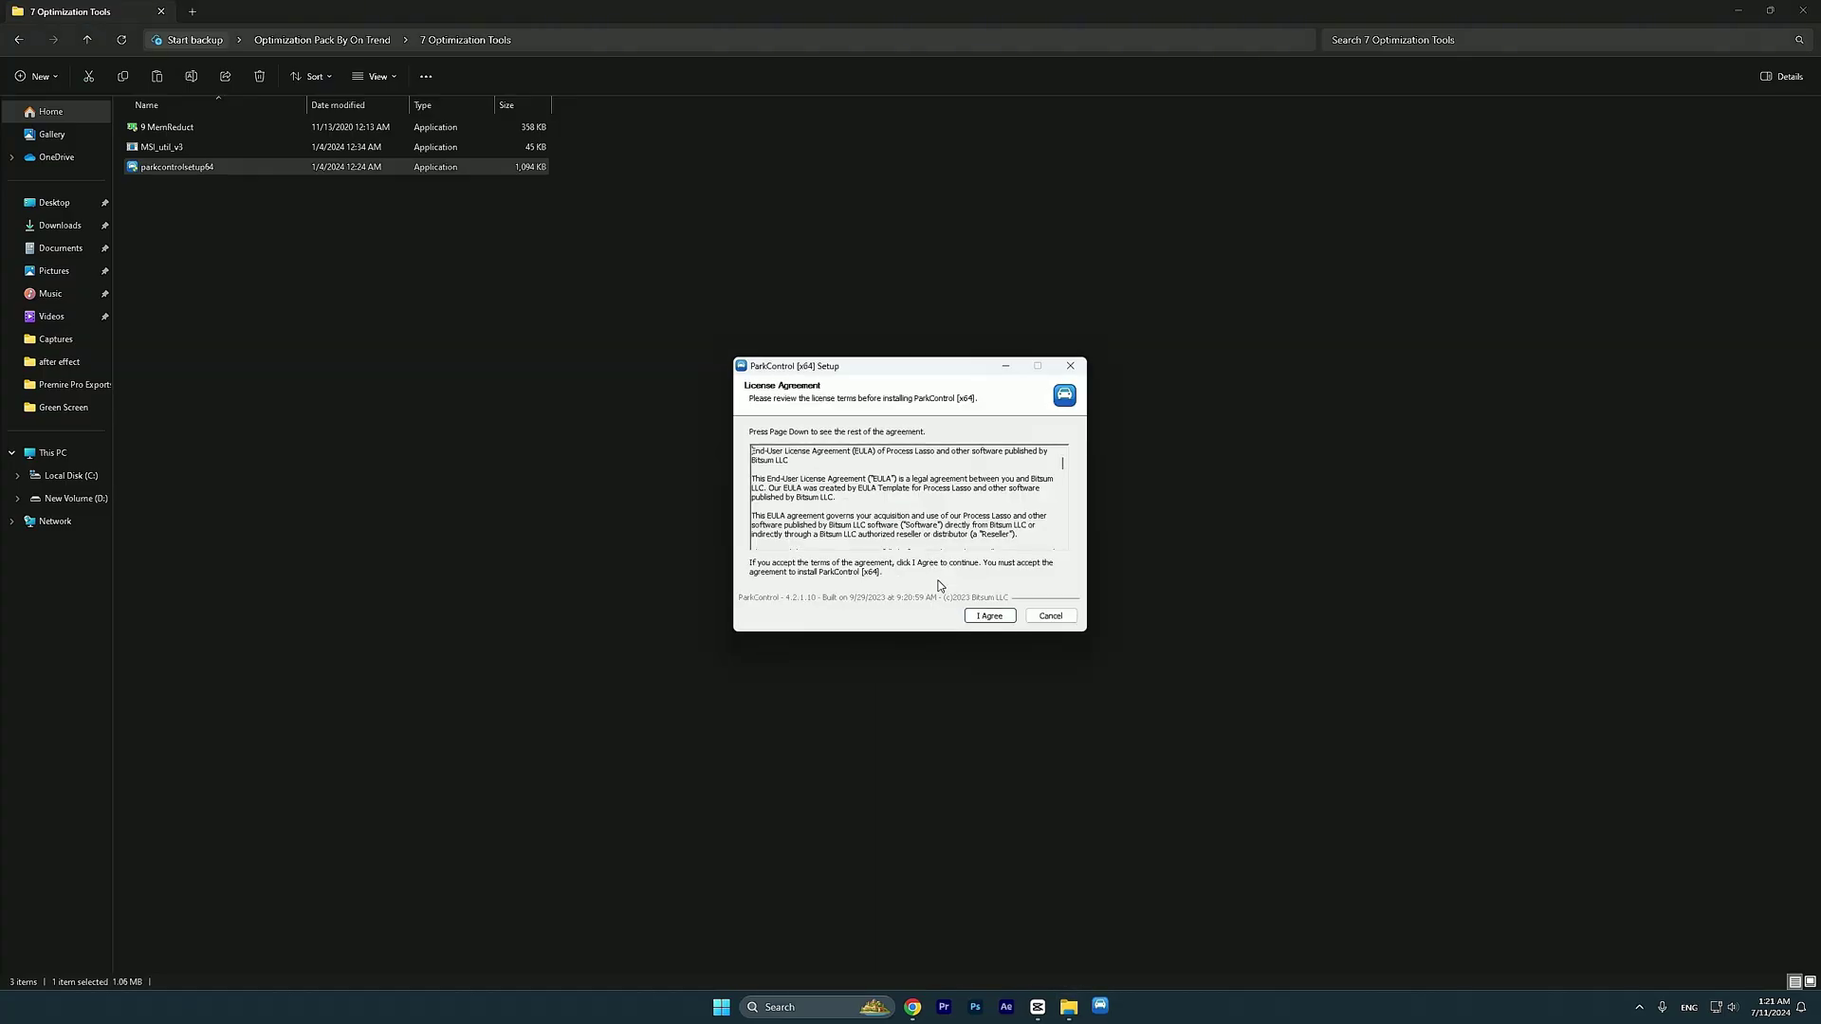
click(988, 617)
click(990, 616)
click(990, 617)
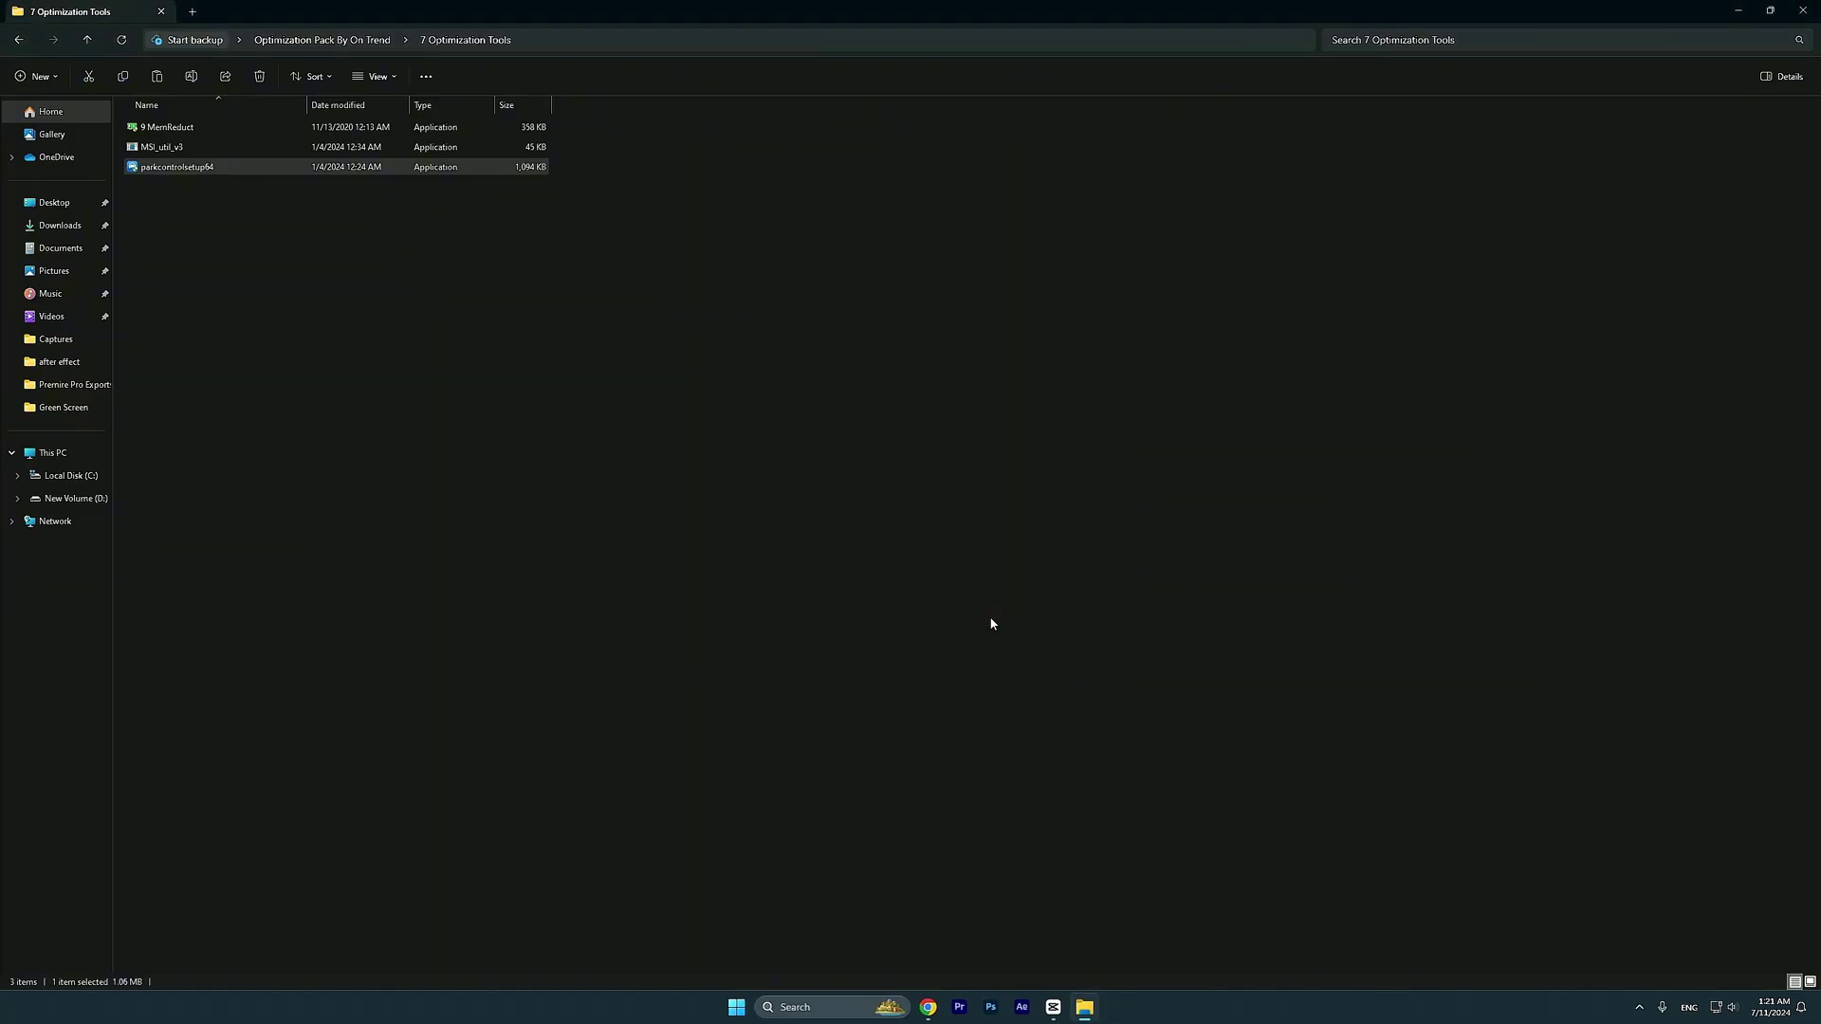
Make the High performance power profile active in ParkControl, confirm the settings, and return to the pack's main folder
click(783, 345)
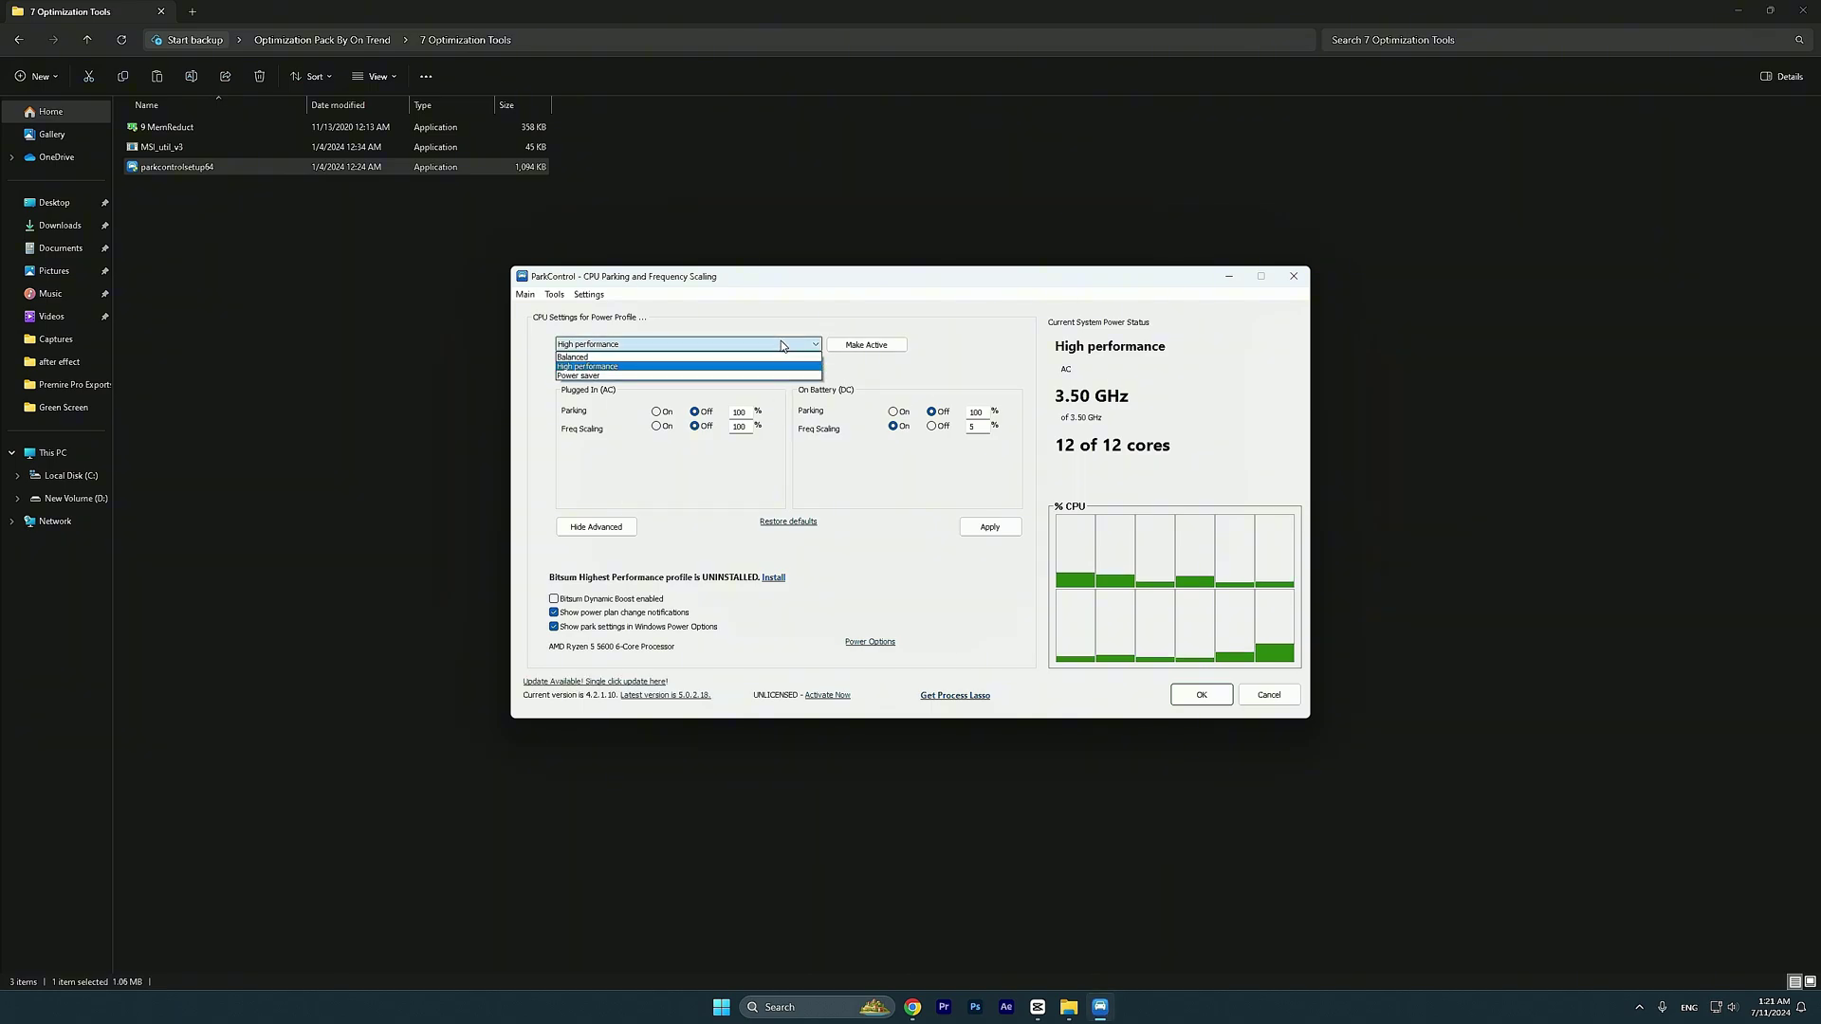
click(600, 368)
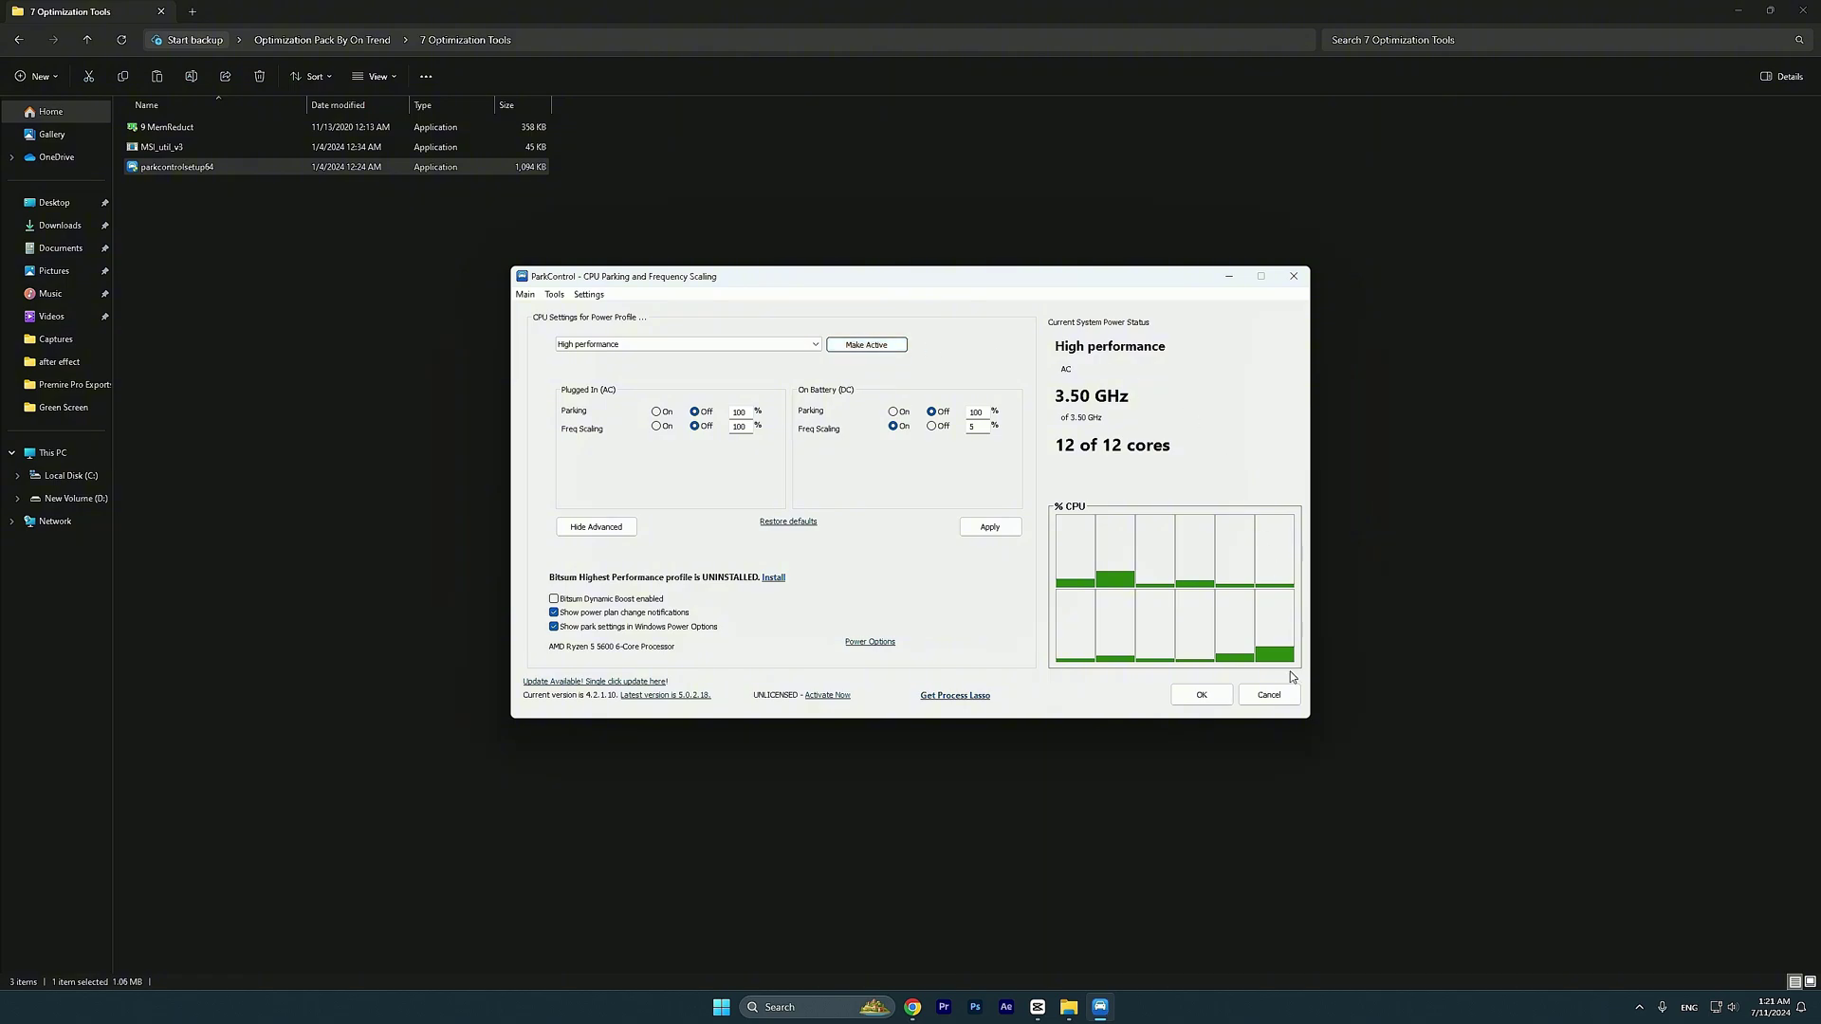
click(1204, 694)
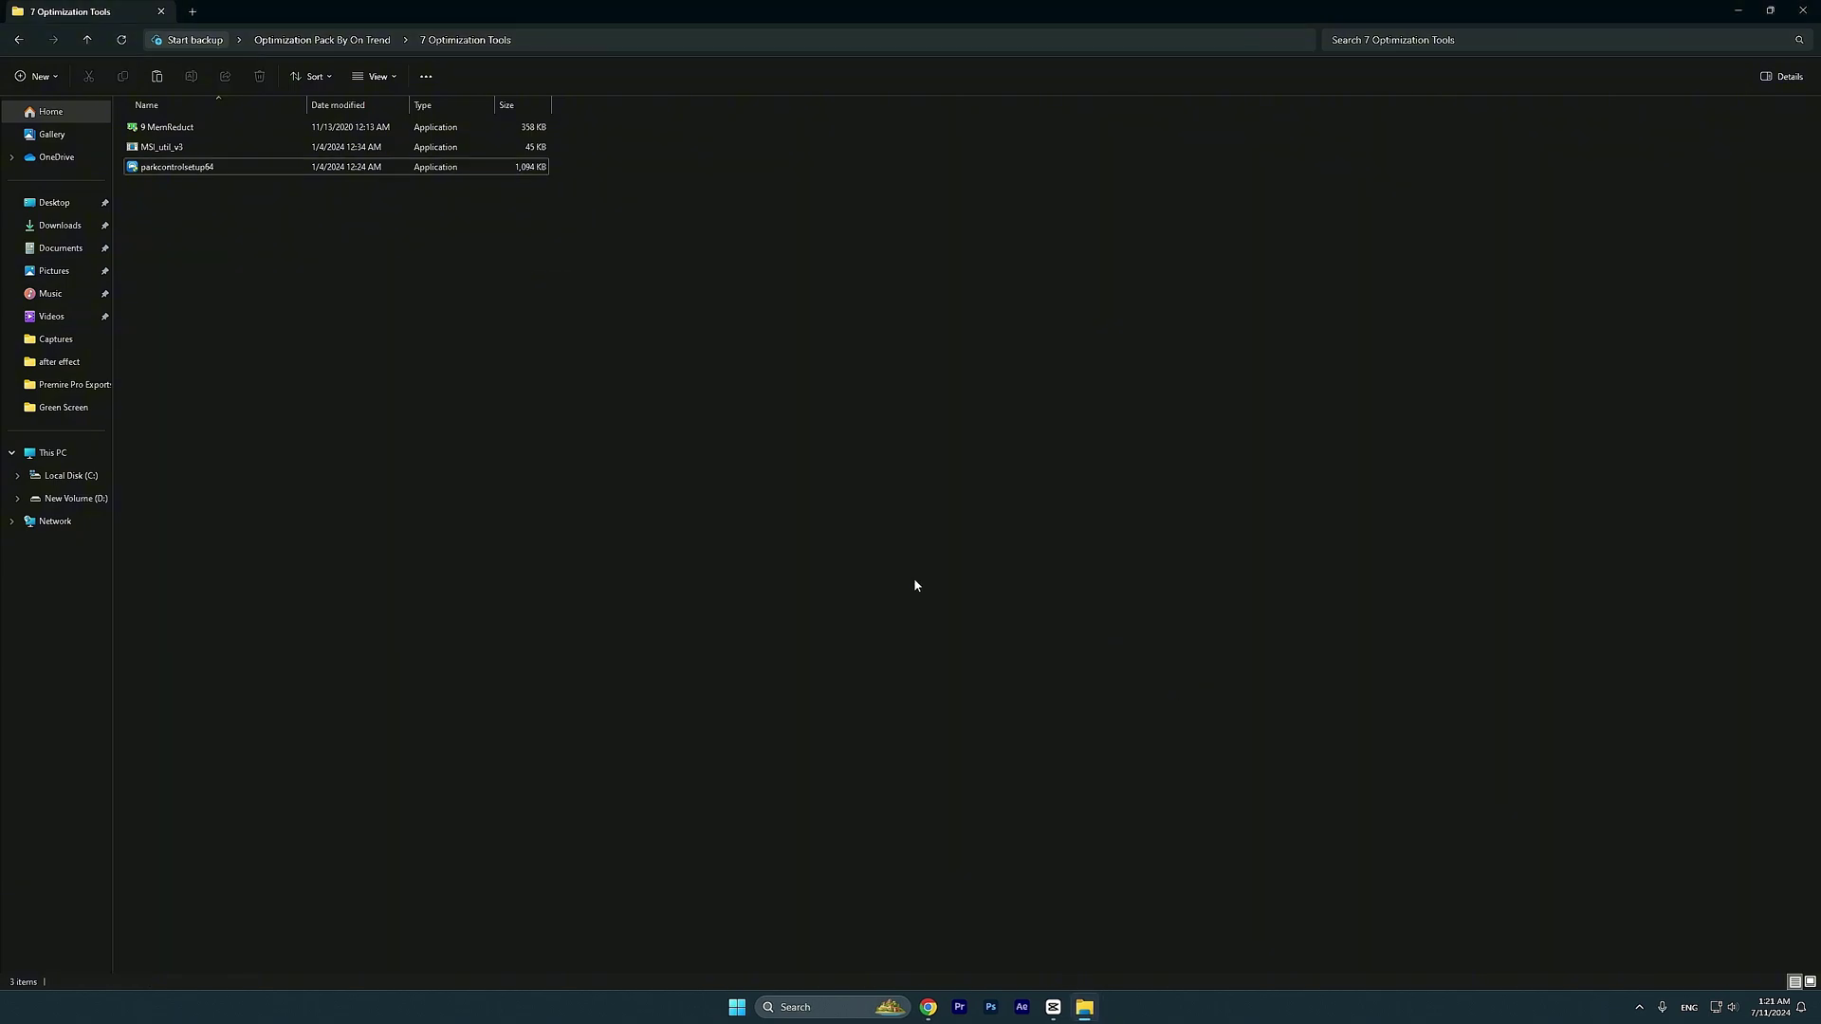
click(19, 40)
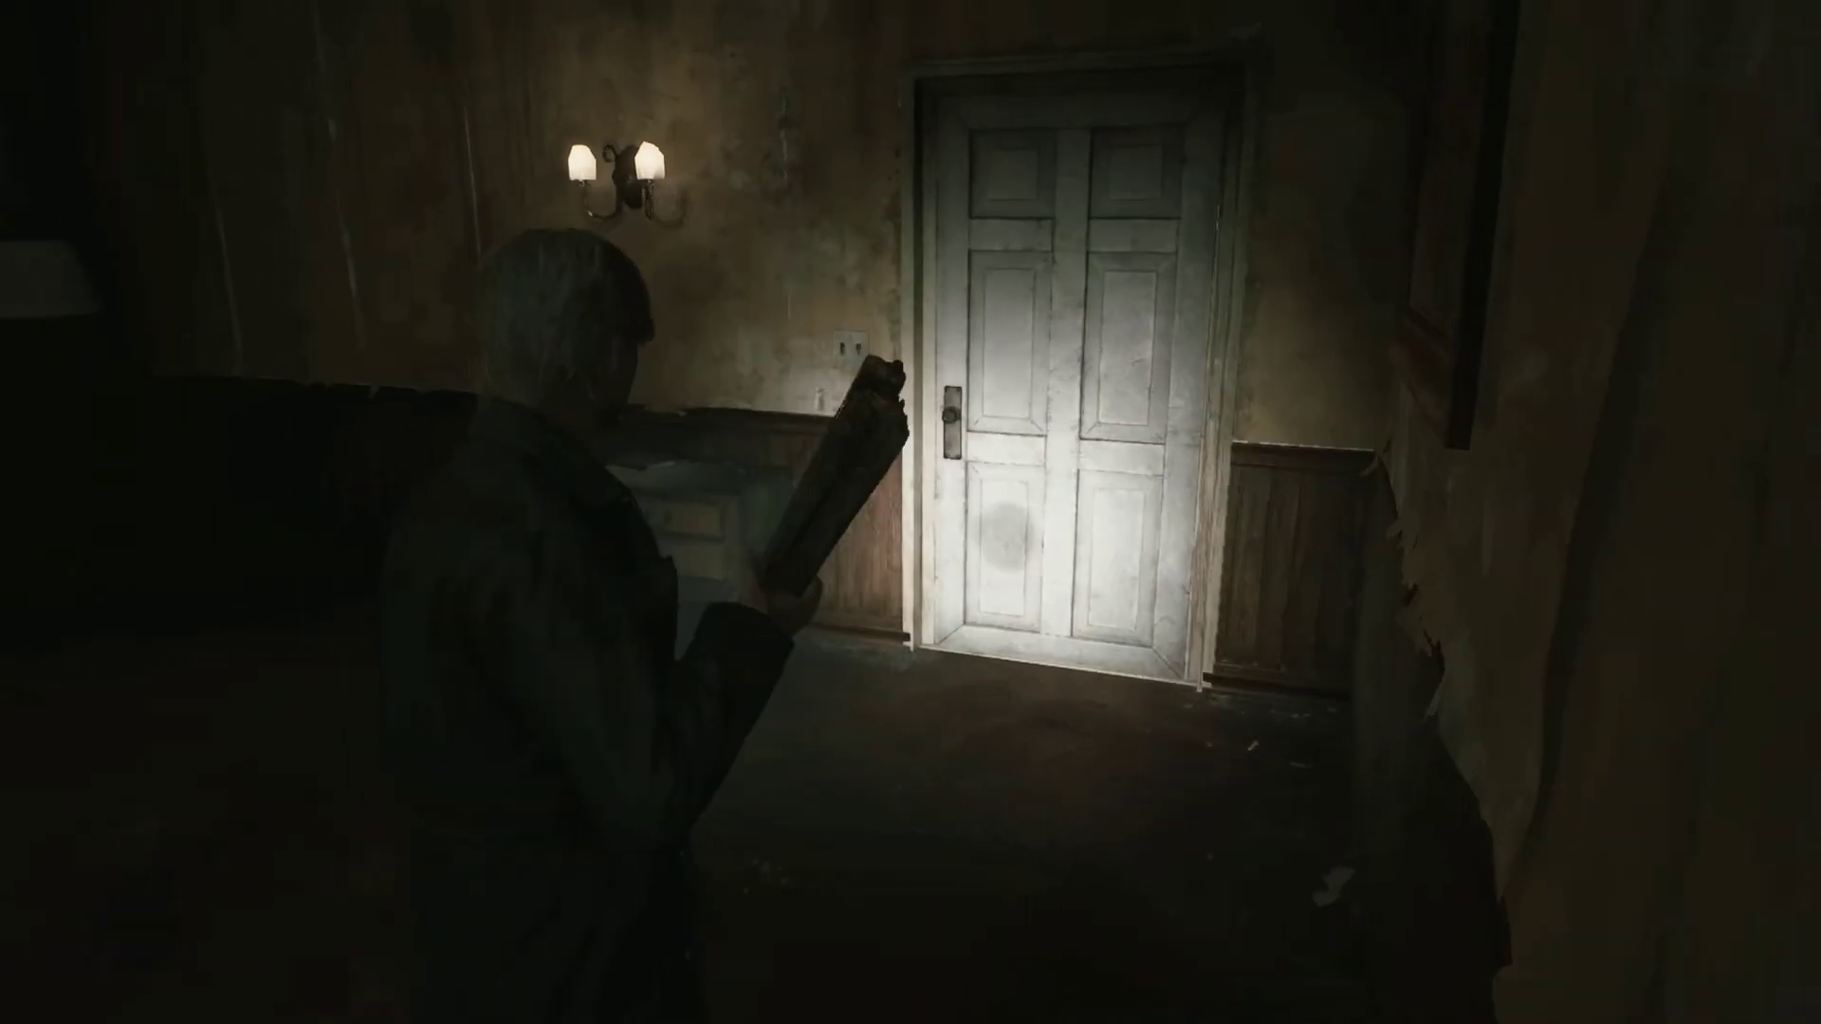
key(w)
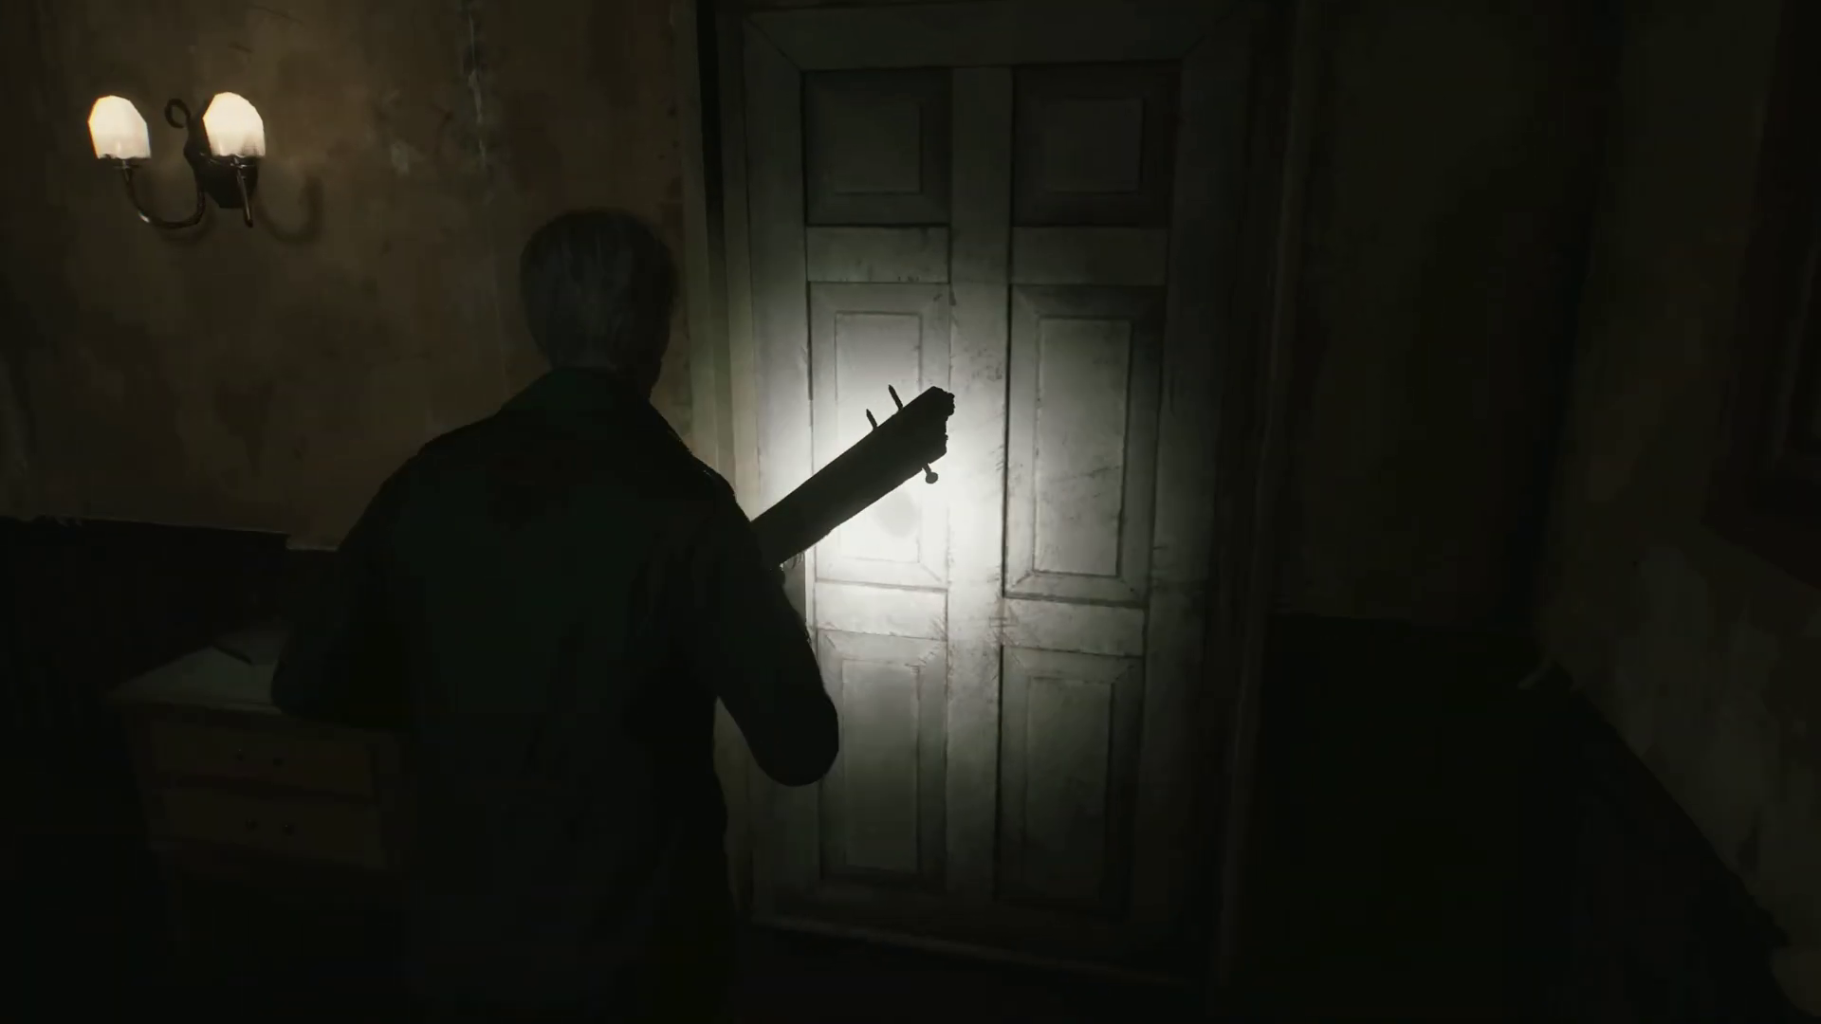
key(e)
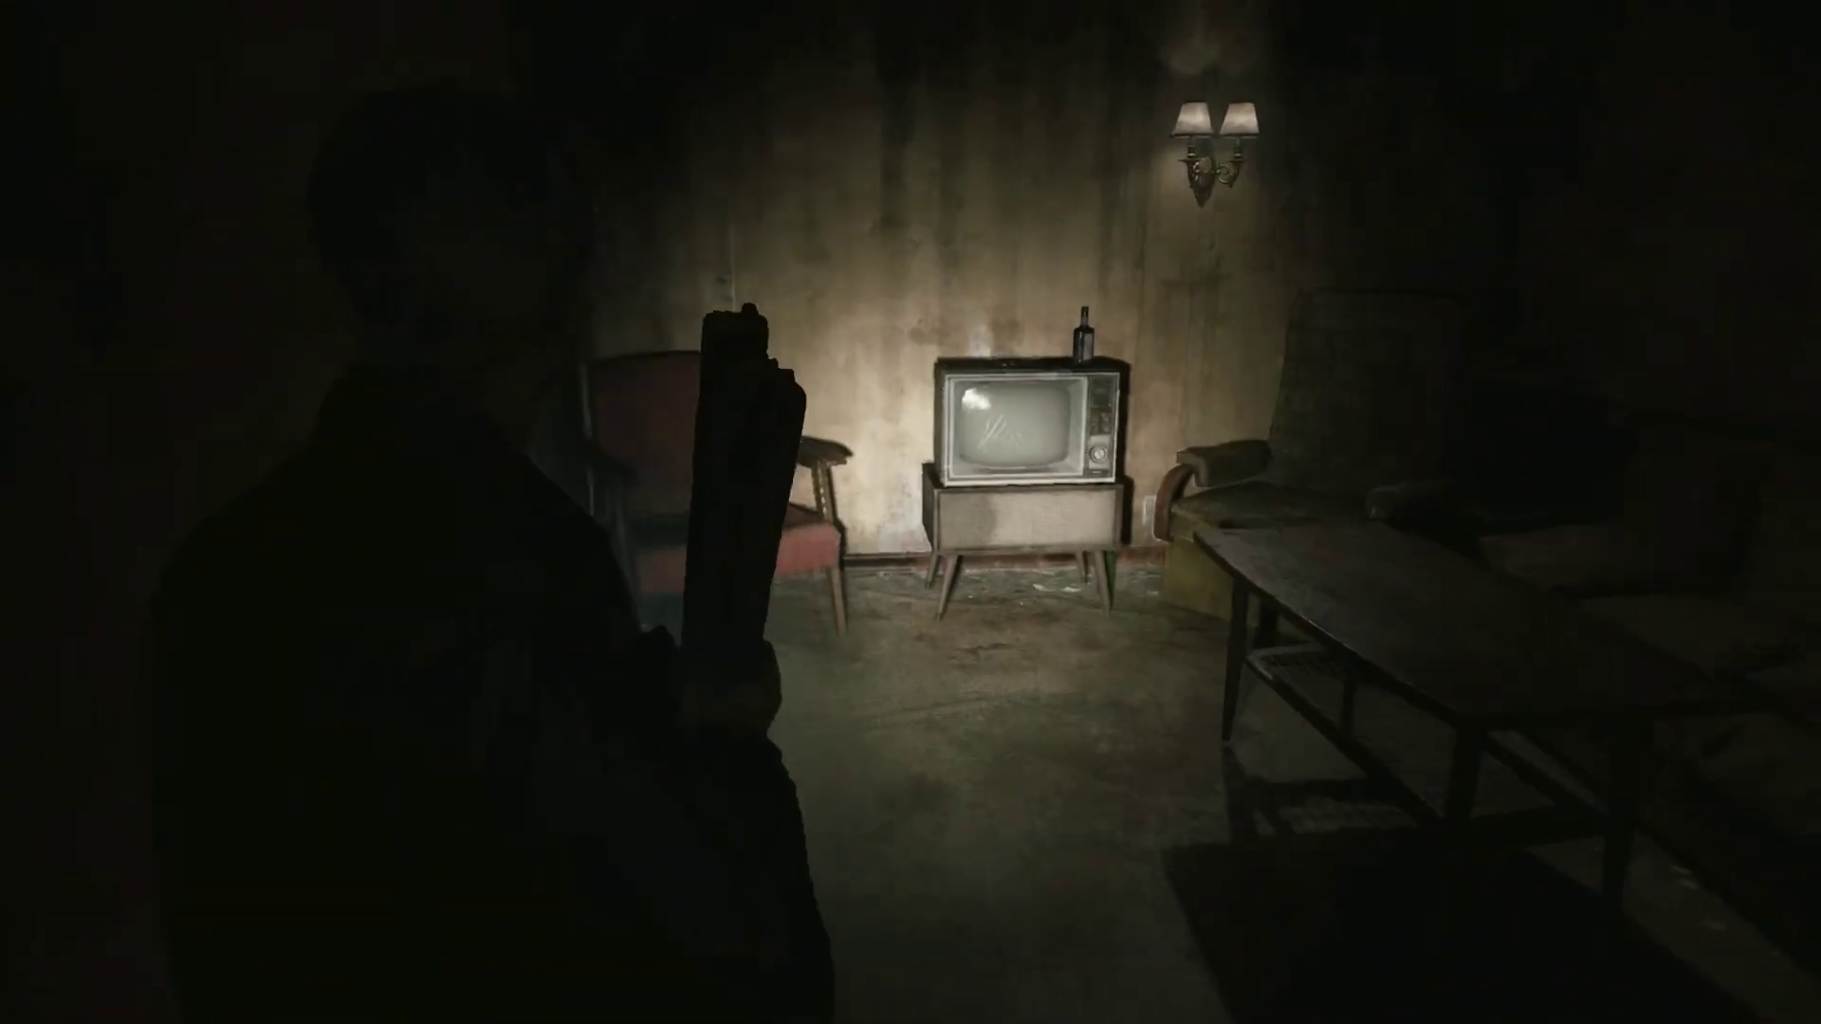
key(w)
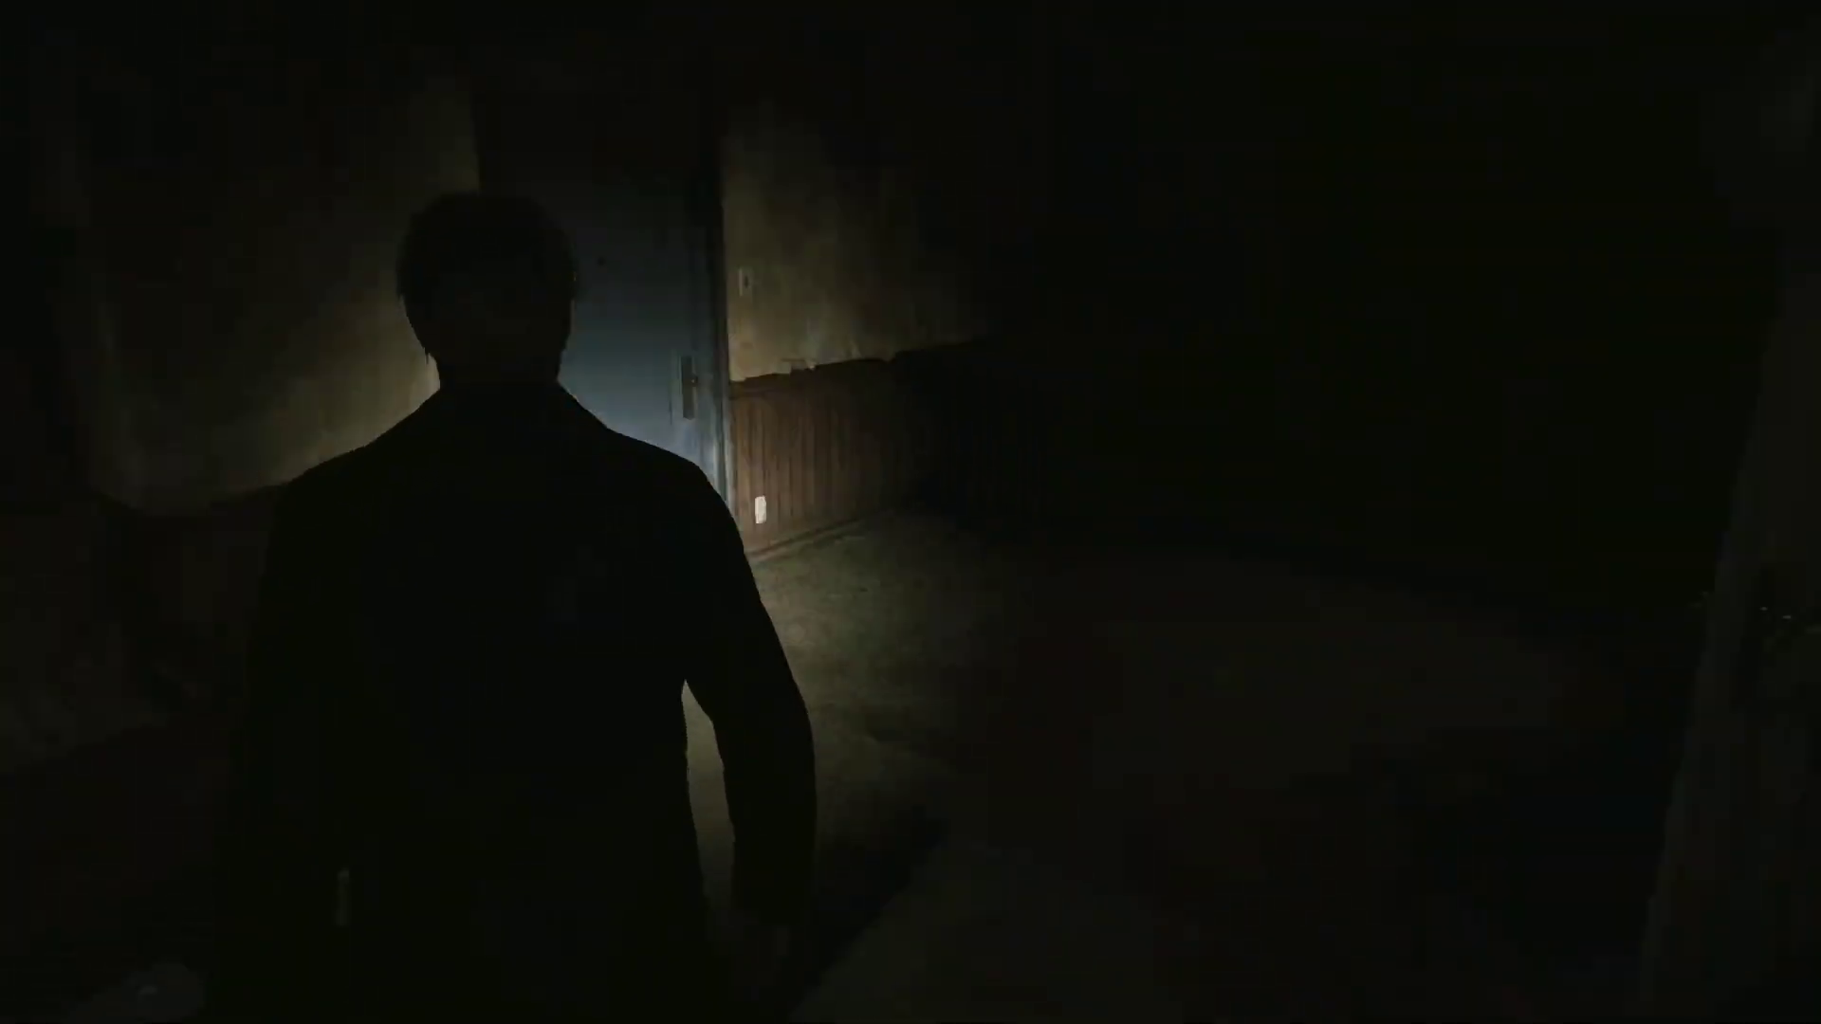